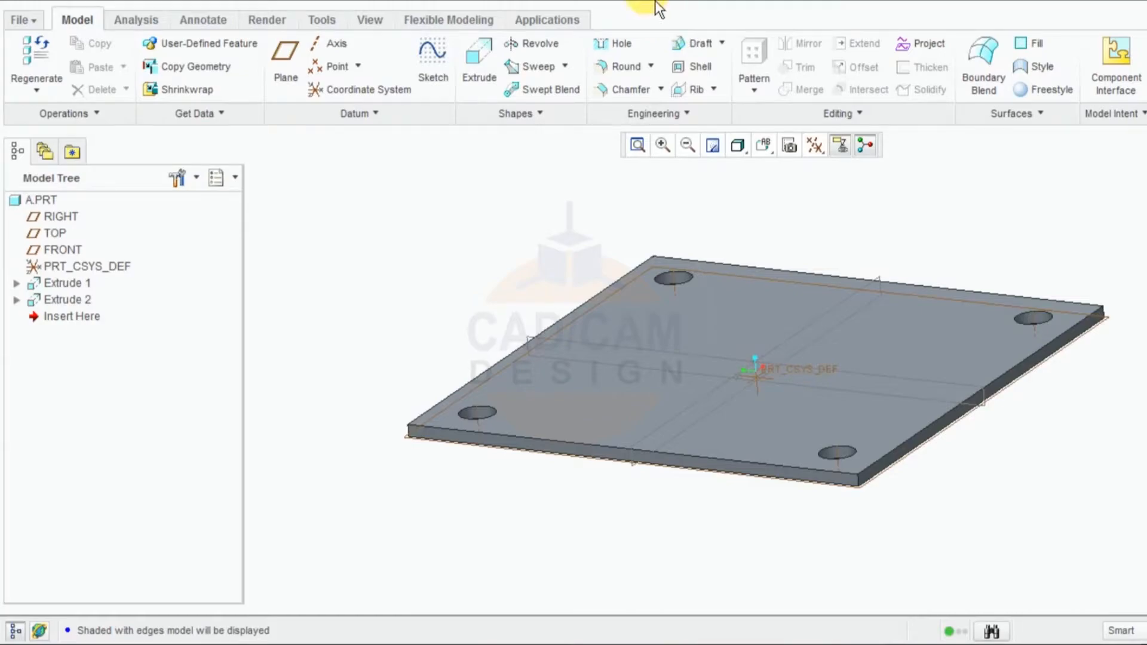
scroll(482, 343, "down", 3)
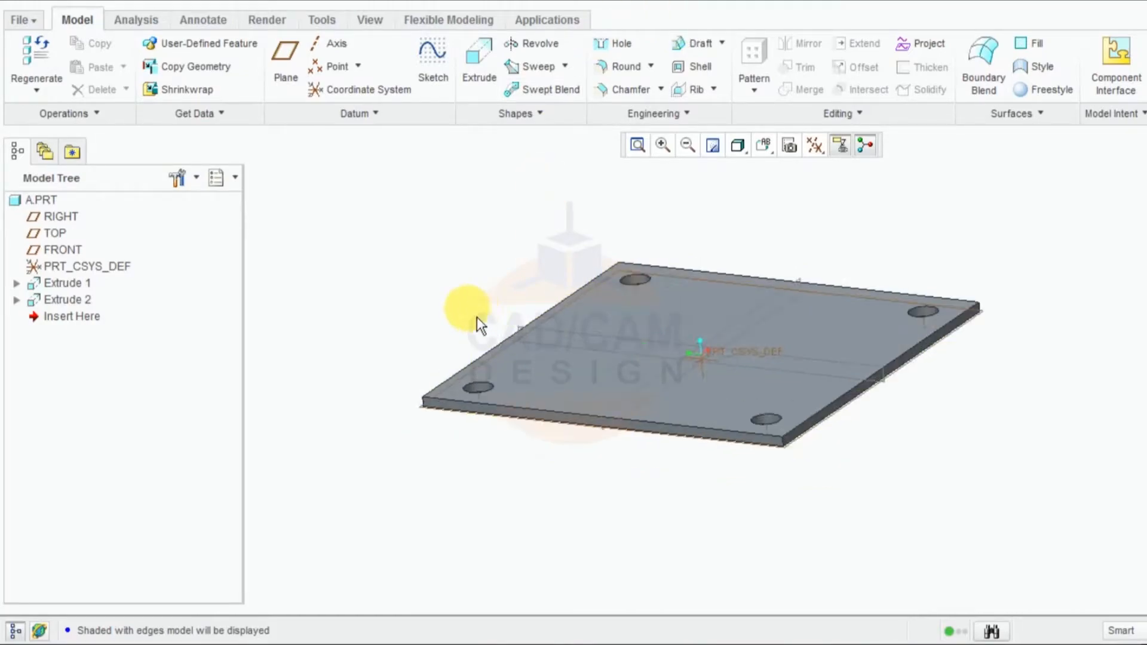
scroll(537, 306, "up", 2)
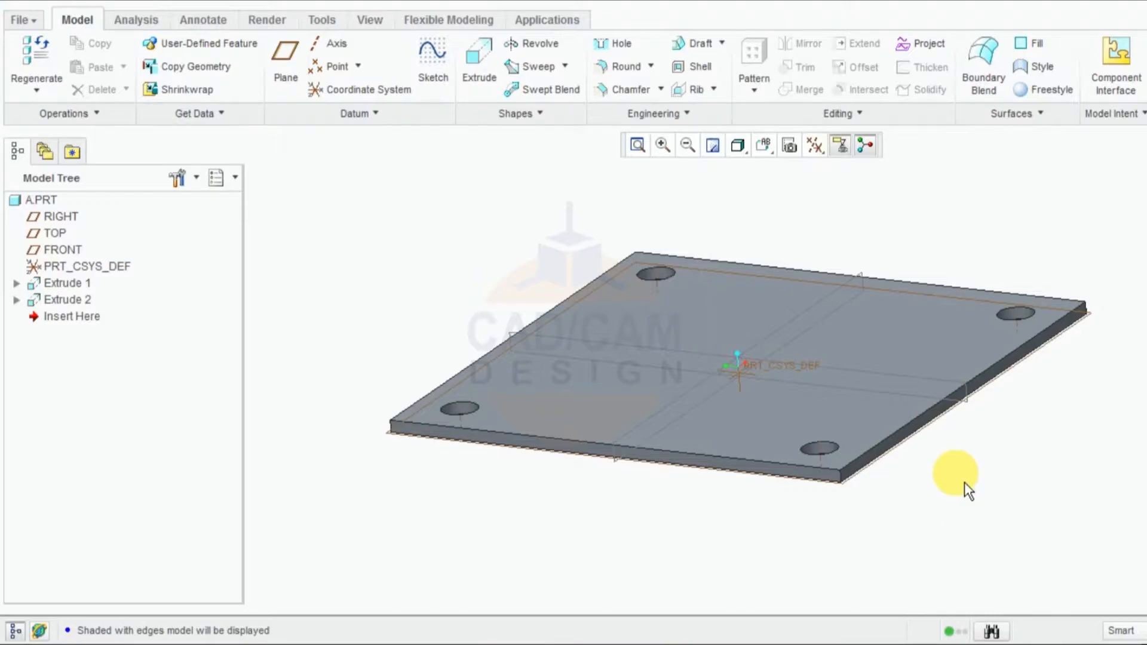
middle_click_drag(963, 435, 994, 441)
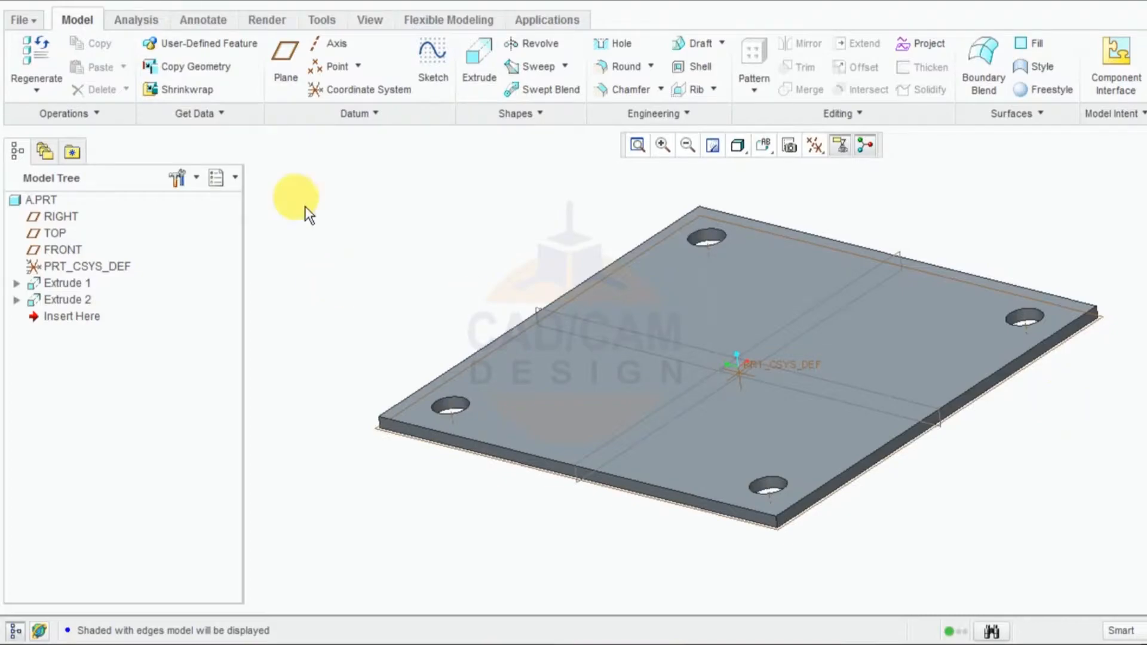
middle_click_drag(472, 296, 521, 453)
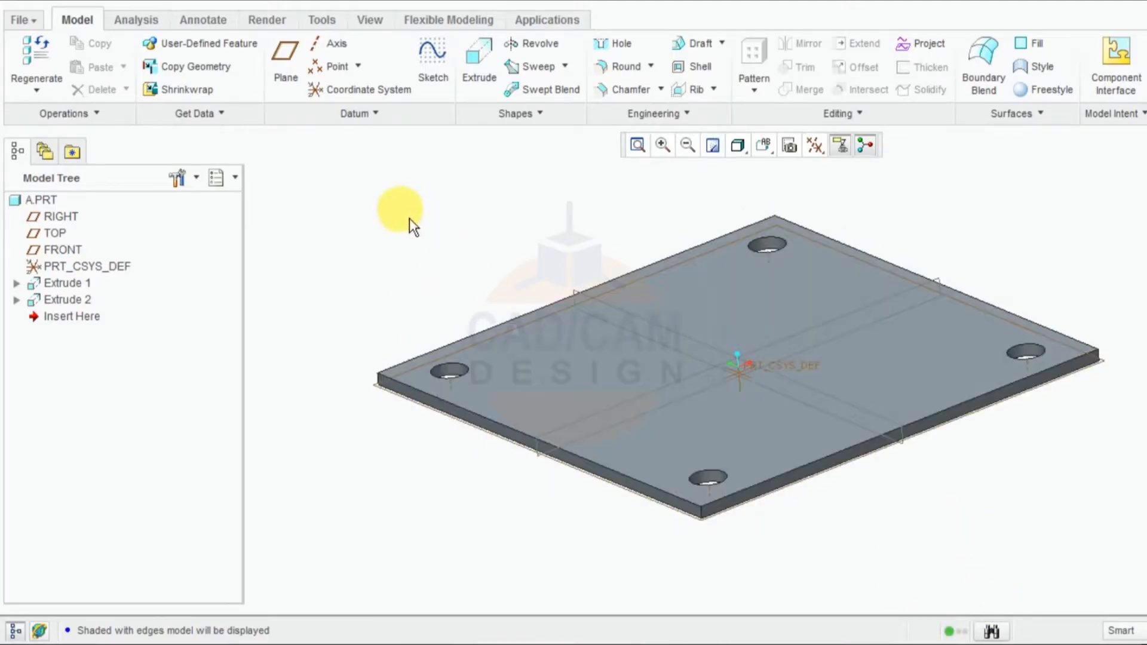
Create a new design assembly named asm0001 without the default template setting, using the mmns_asm_design template.
left_click(50, 3)
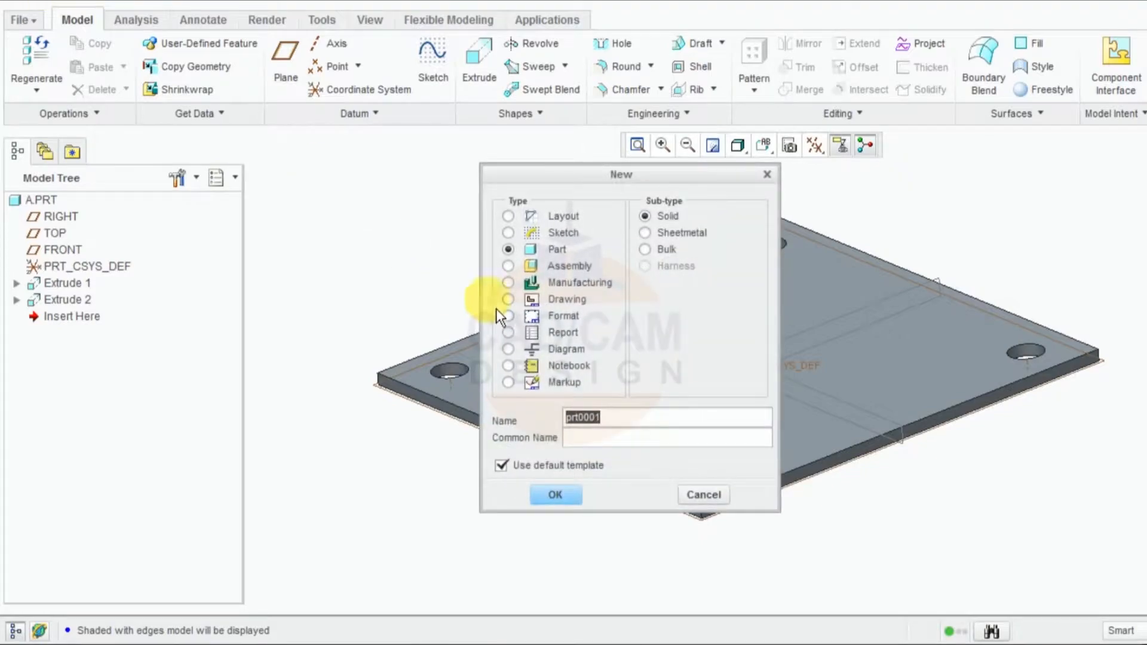
left_click(519, 272)
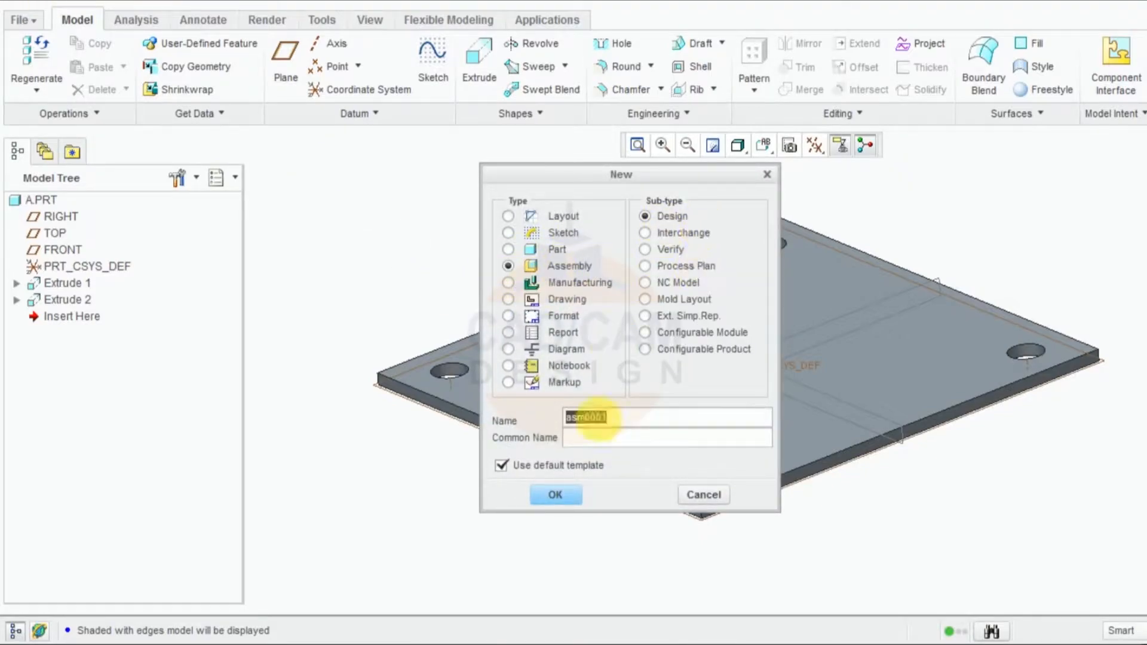
left_click(502, 466)
left_click(554, 499)
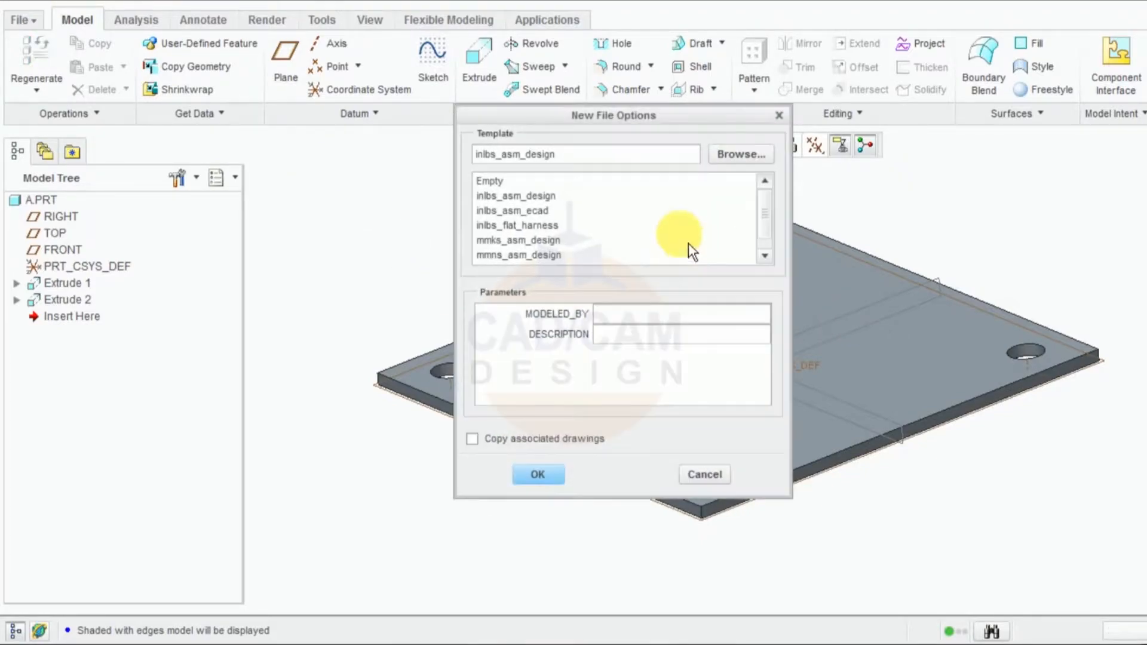
left_click(541, 241)
left_click(547, 476)
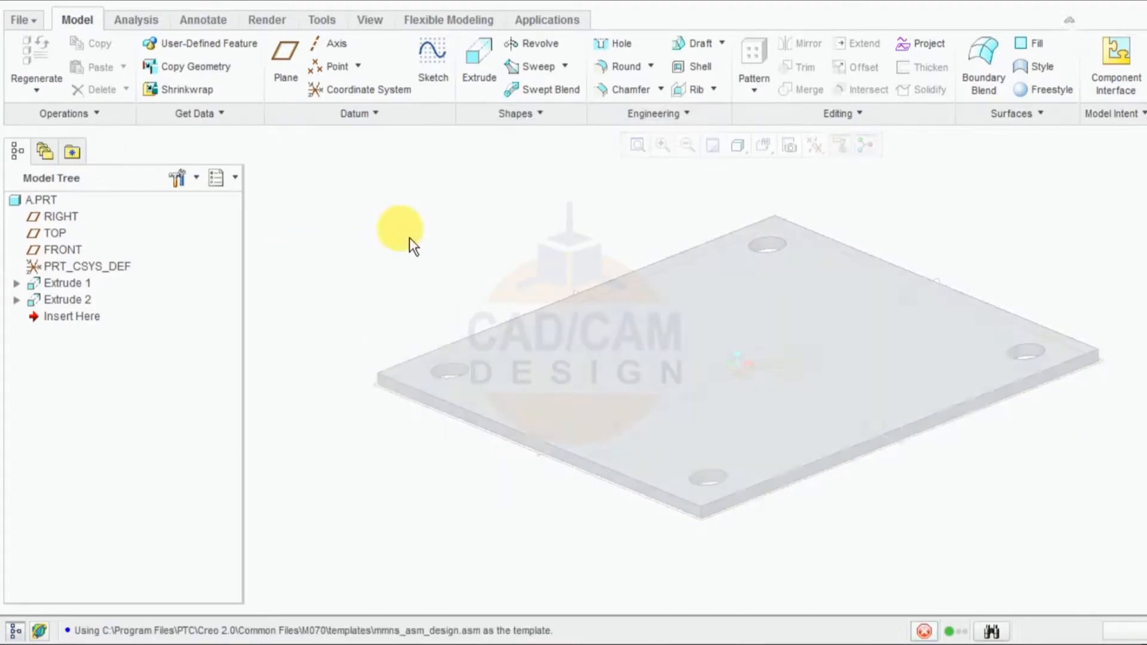
left_click(1113, 3)
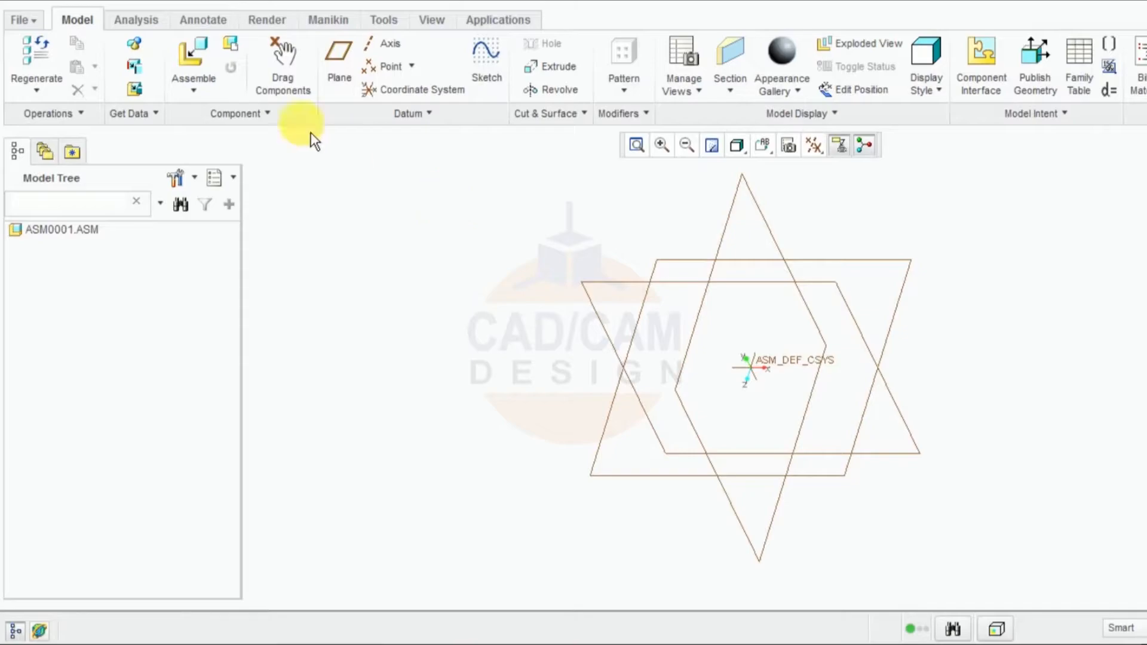
Assemble a.prt as the first component and fix it at the assembly's default location.
left_click(202, 64)
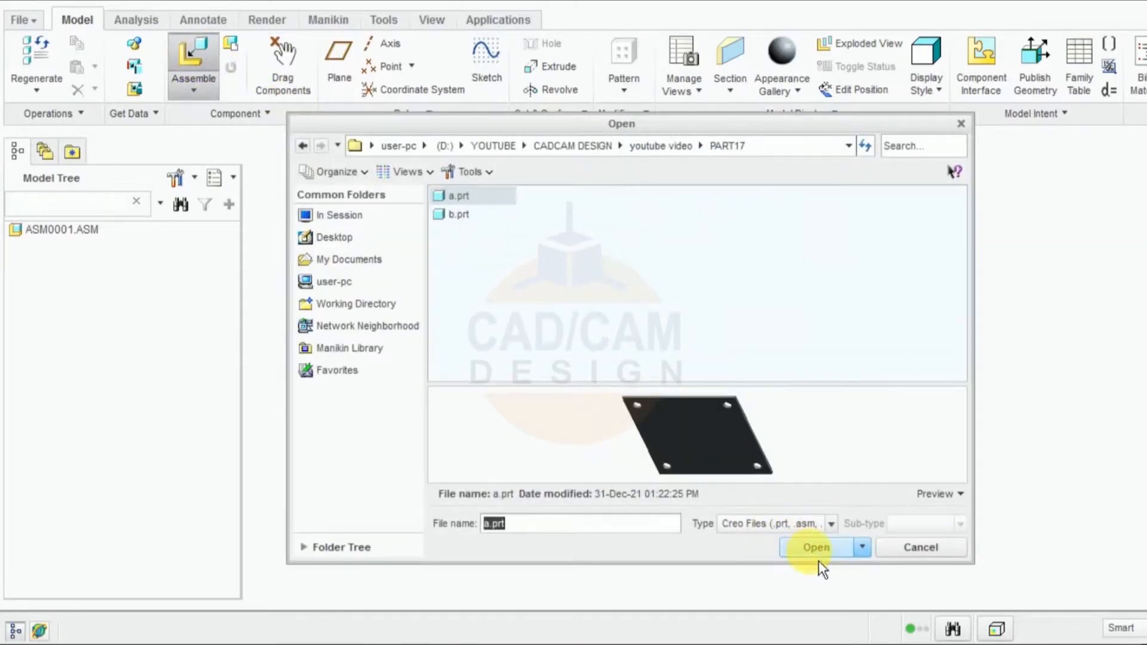
left_click(813, 546)
left_click(332, 67)
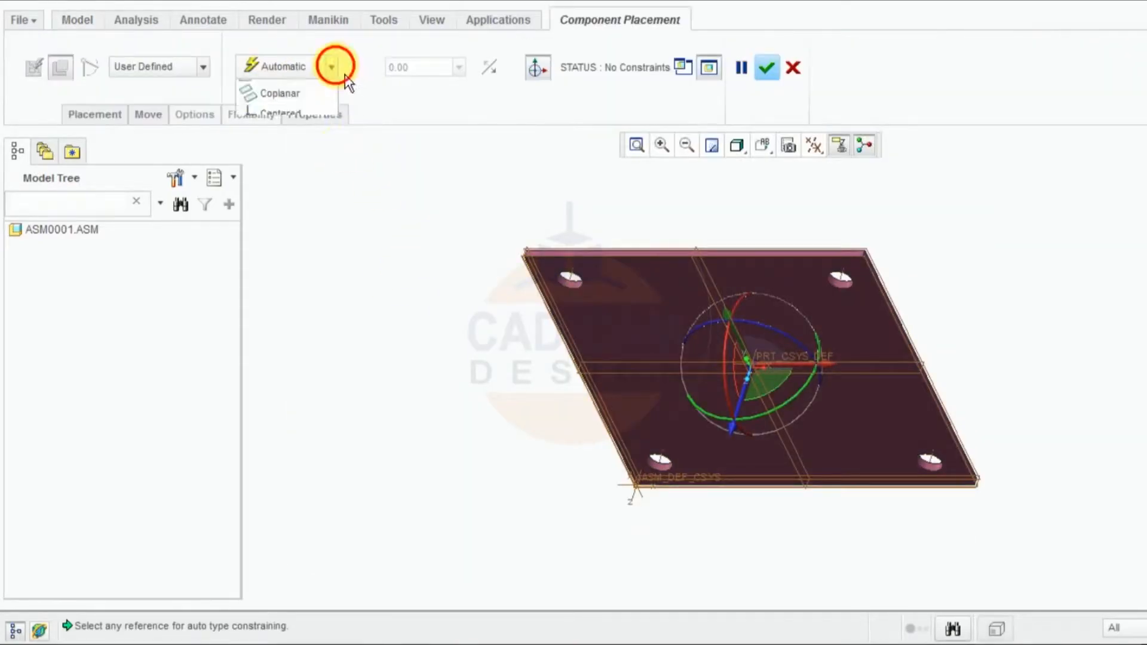
left_click(317, 291)
left_click(778, 67)
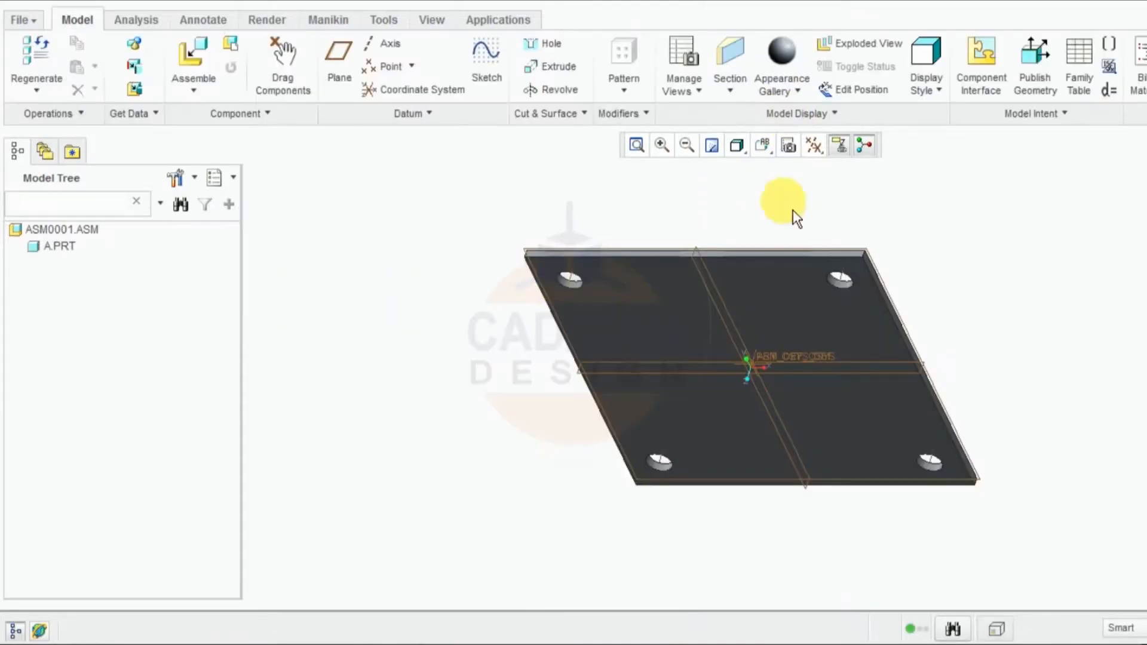
Hide all datum planes, axes, points and coordinate systems in the assembly view.
left_click(840, 145)
left_click(830, 271)
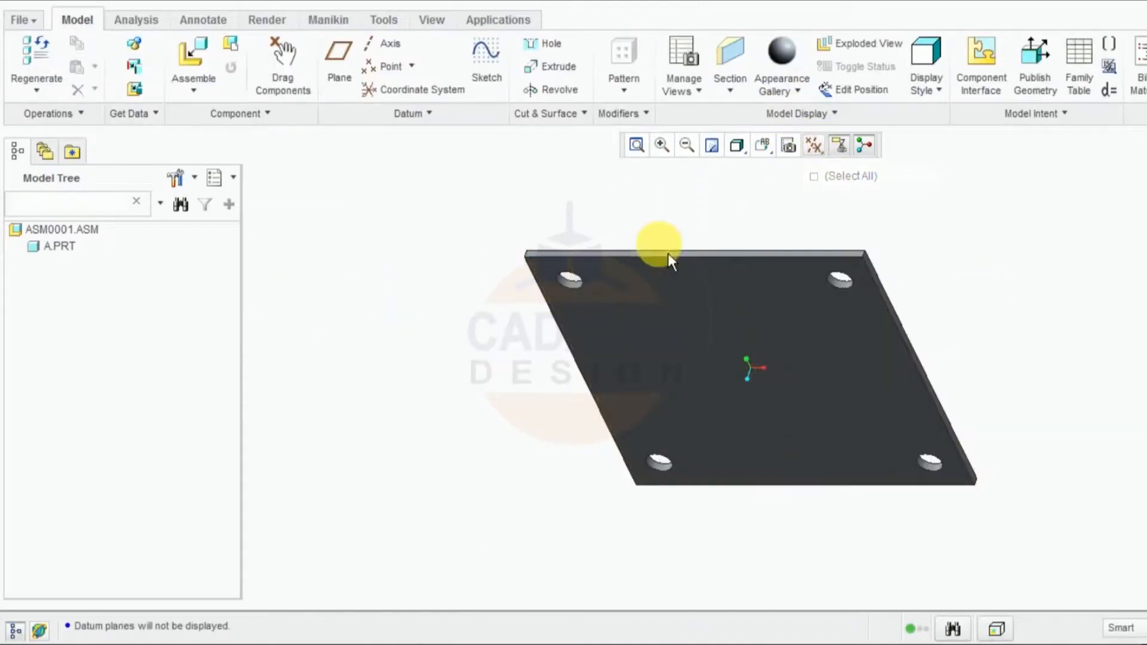
middle_click_drag(661, 243, 537, 273)
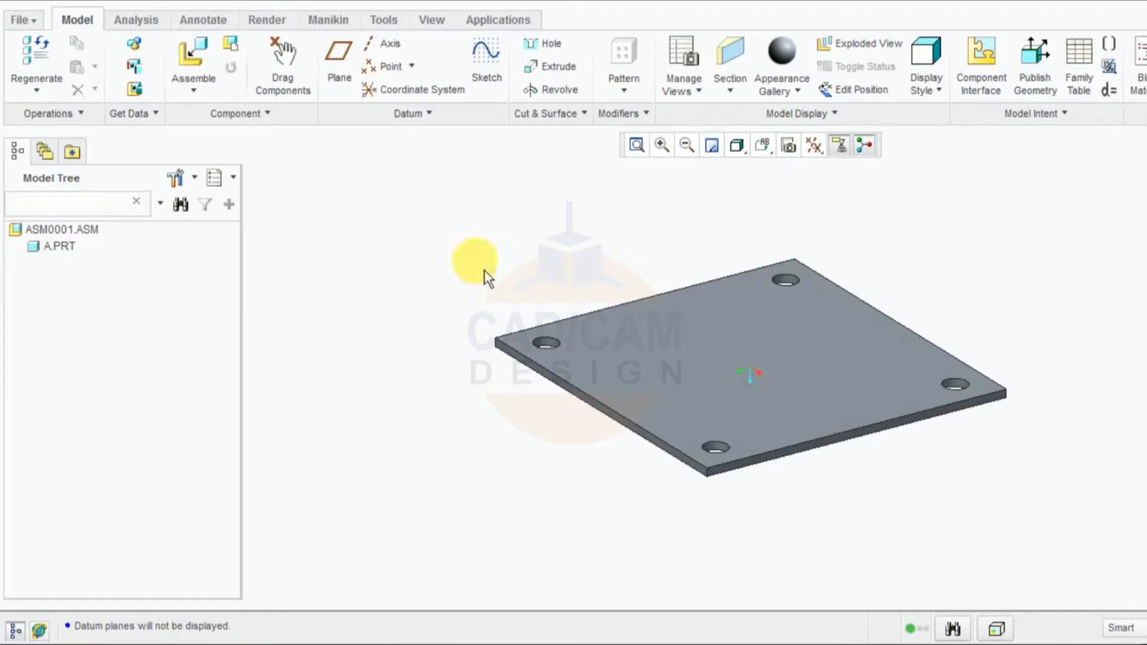
Bring b.prt into the assembly and move it behind the first plate, clear of it.
left_click(203, 60)
left_click(459, 214)
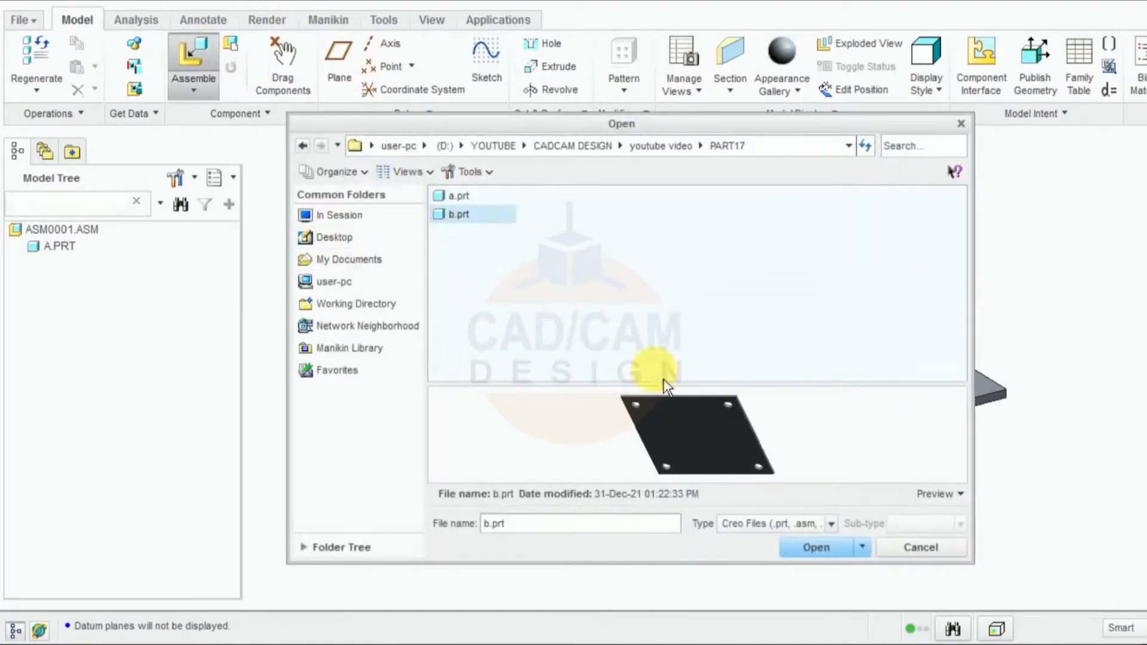
left_click(817, 547)
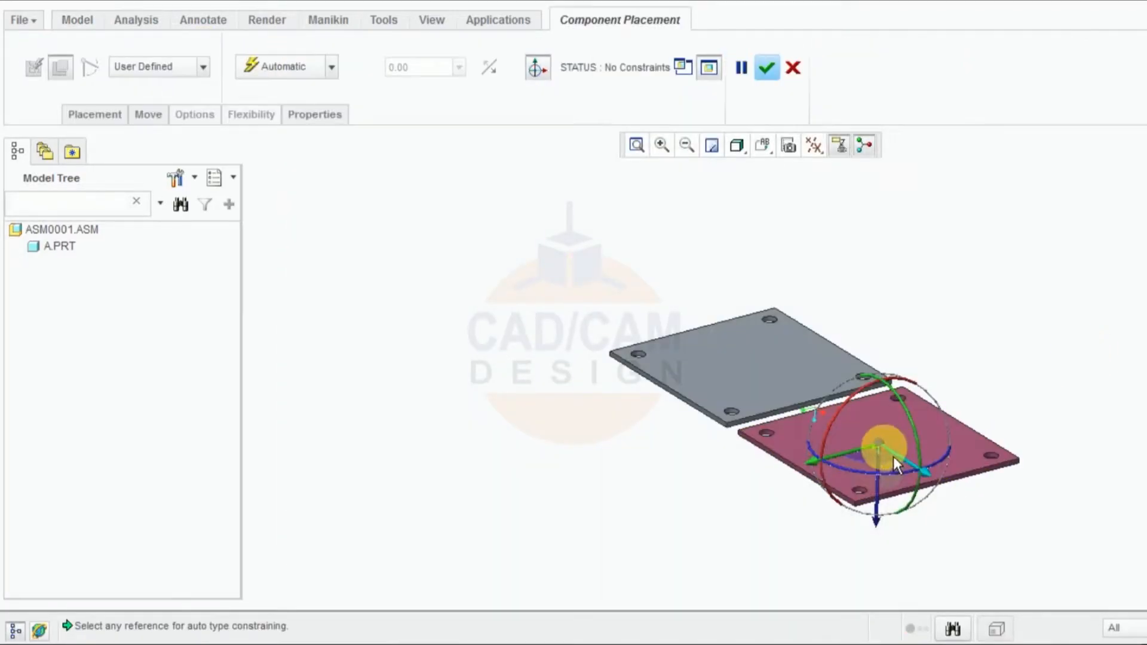
left_click_drag(891, 456, 909, 249)
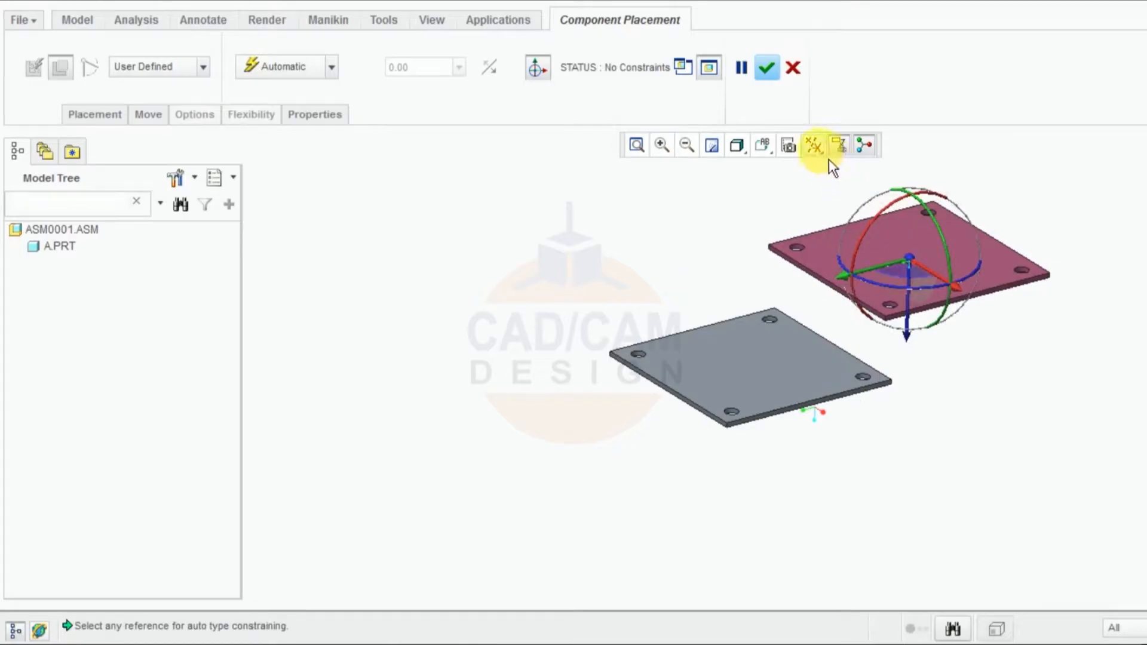
Turn on the display of datum axes for the two plates.
left_click(814, 145)
left_click(827, 206)
scroll(733, 263, "up", 1)
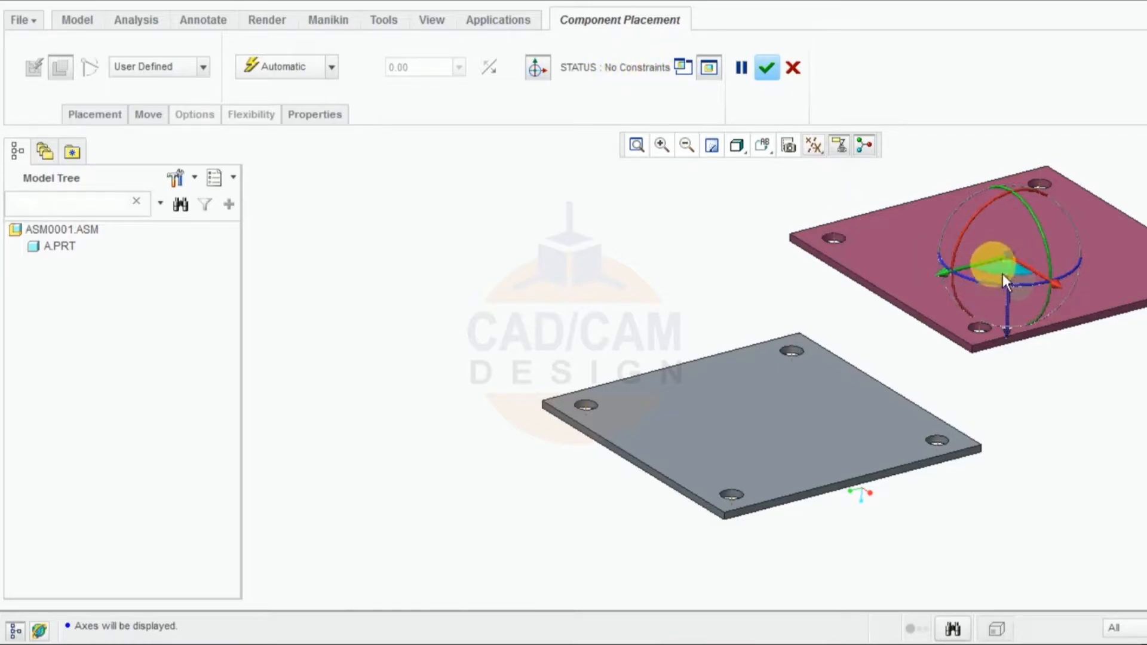
Reposition the b.prt plate freely with the 3D dragger, leaving it behind the a.prt plate with both plates' holes accessible.
left_click_drag(995, 271, 560, 390)
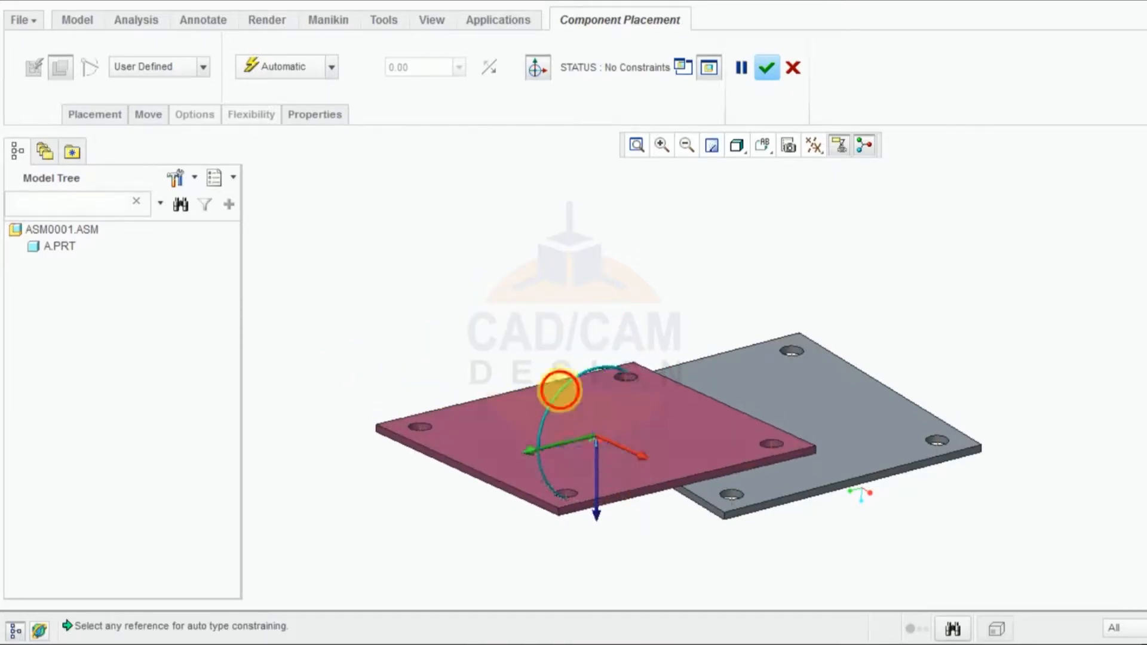
left_click_drag(620, 410, 1118, 319)
scroll(1109, 347, "down", 2)
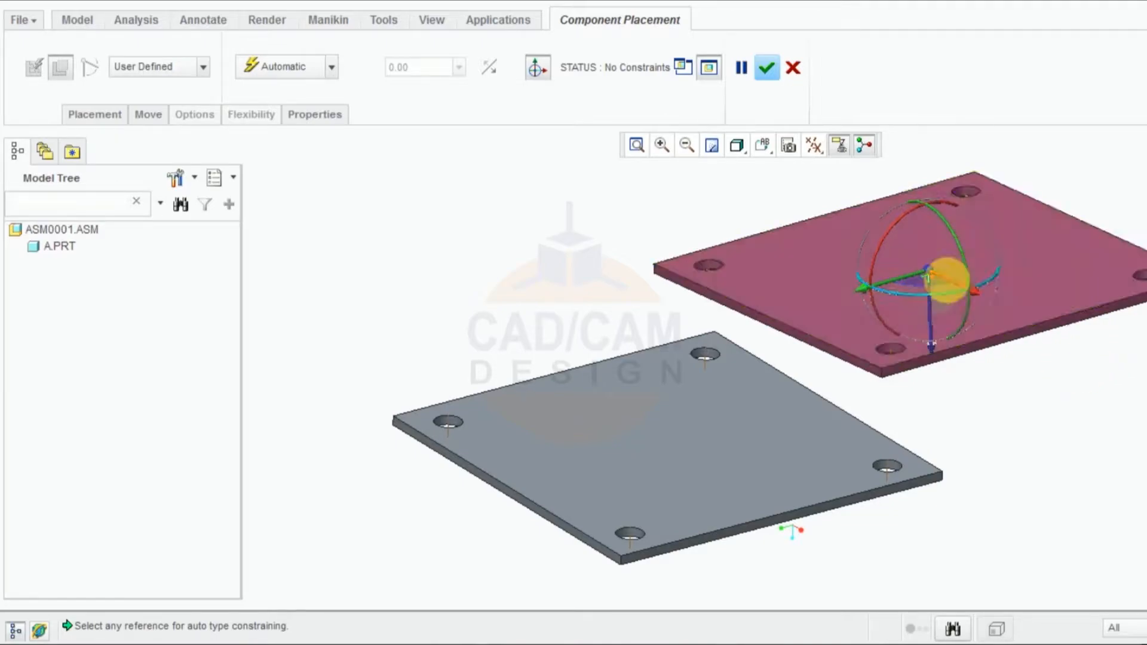
mouse_move(961, 239)
left_mouse_down()
mouse_move(955, 219)
mouse_move(962, 244)
left_mouse_up()
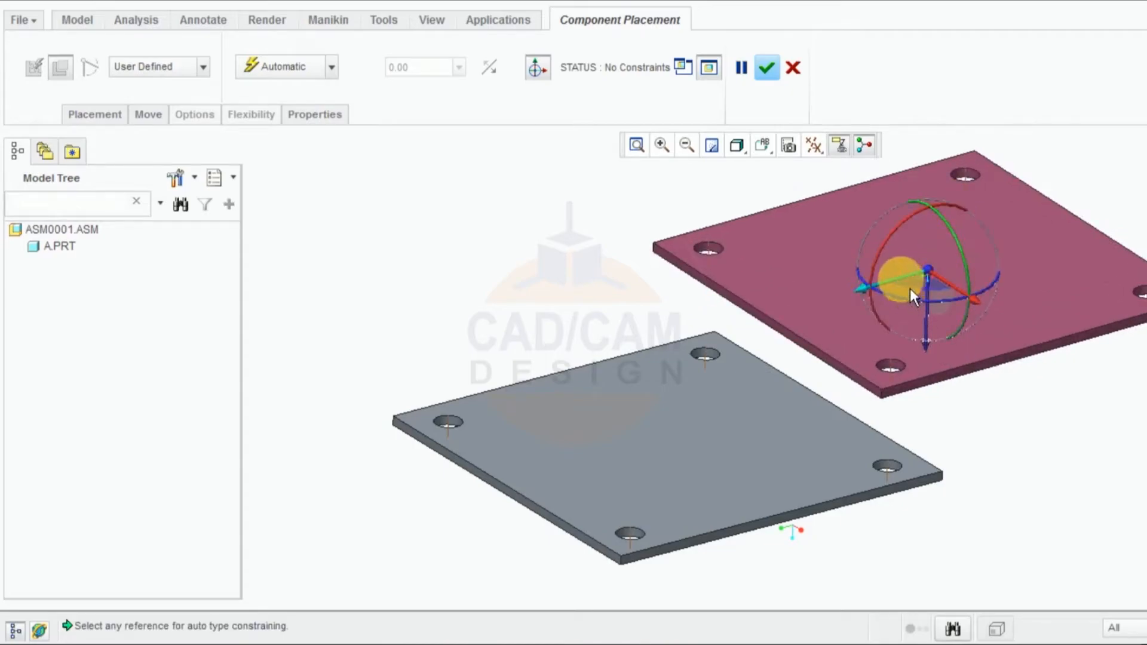
mouse_move(910, 288)
left_mouse_down()
mouse_move(853, 281)
mouse_move(905, 272)
left_mouse_up()
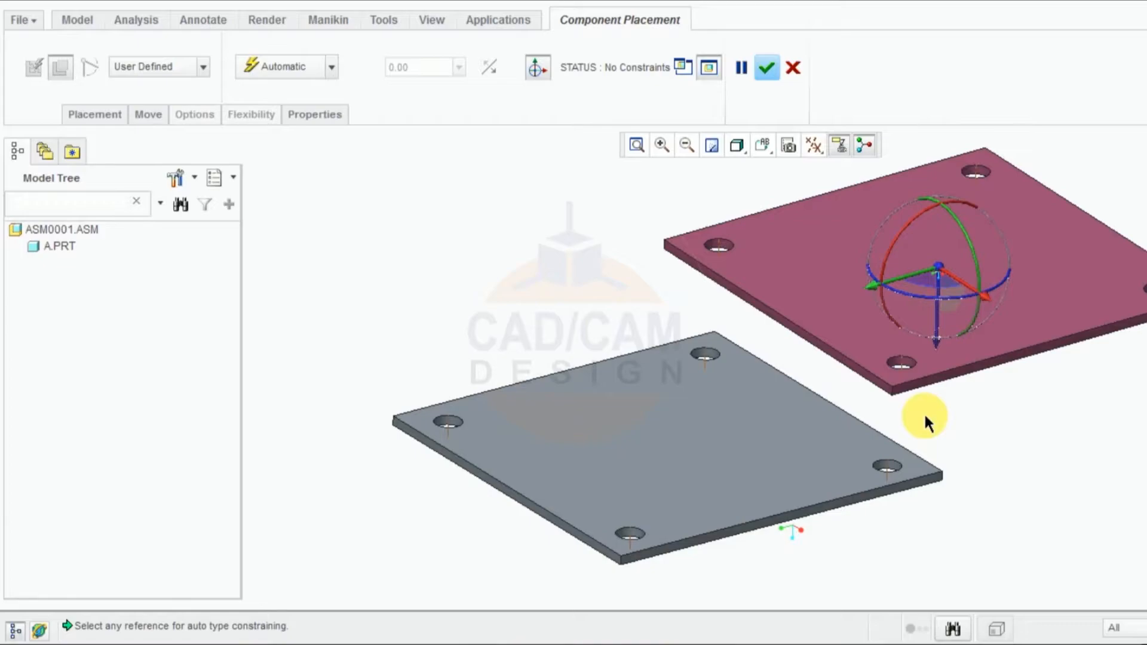
Constrain the front corner hole of the b.prt plate as Coincident with the matching front corner hole of the a.prt plate.
left_click(900, 363)
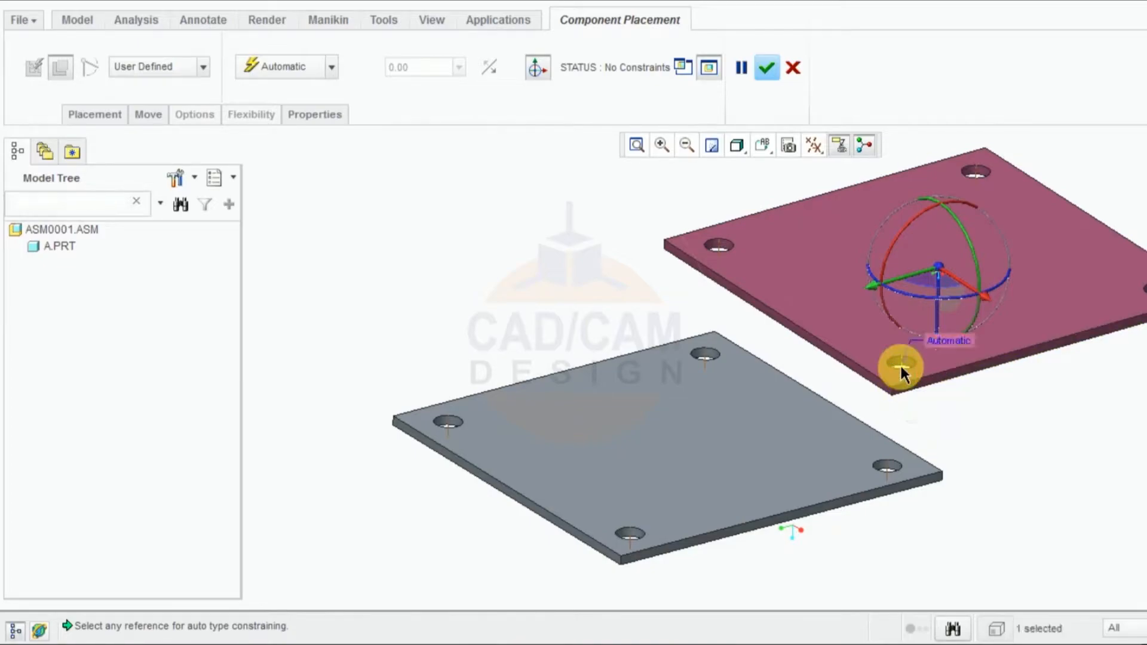
left_click(630, 537)
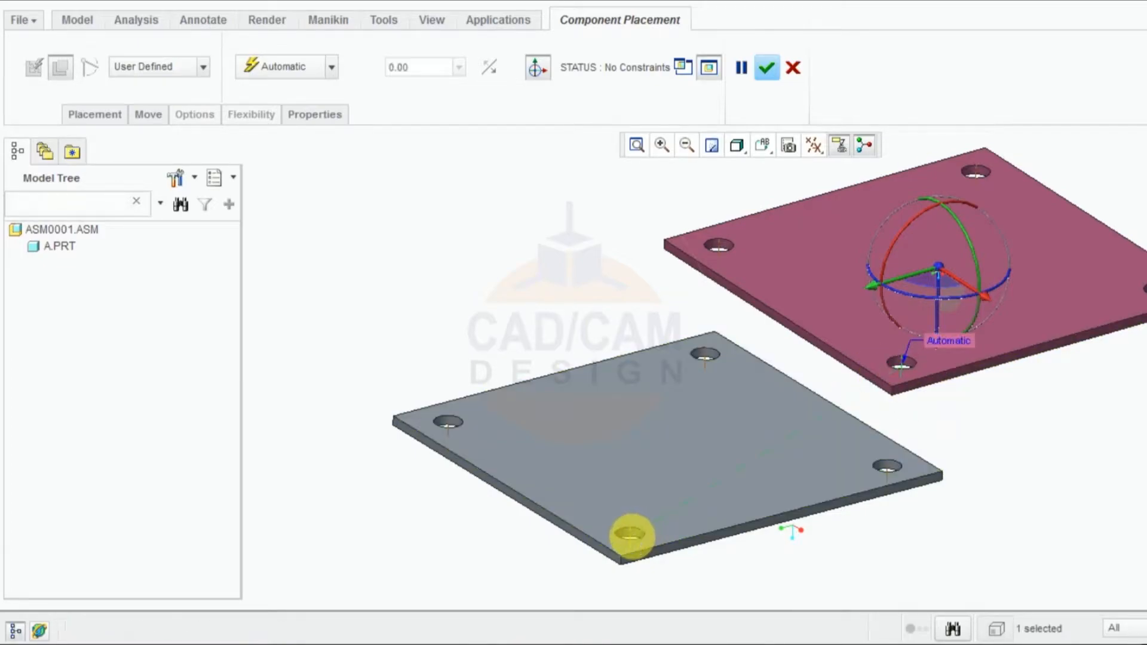
left_click(309, 84)
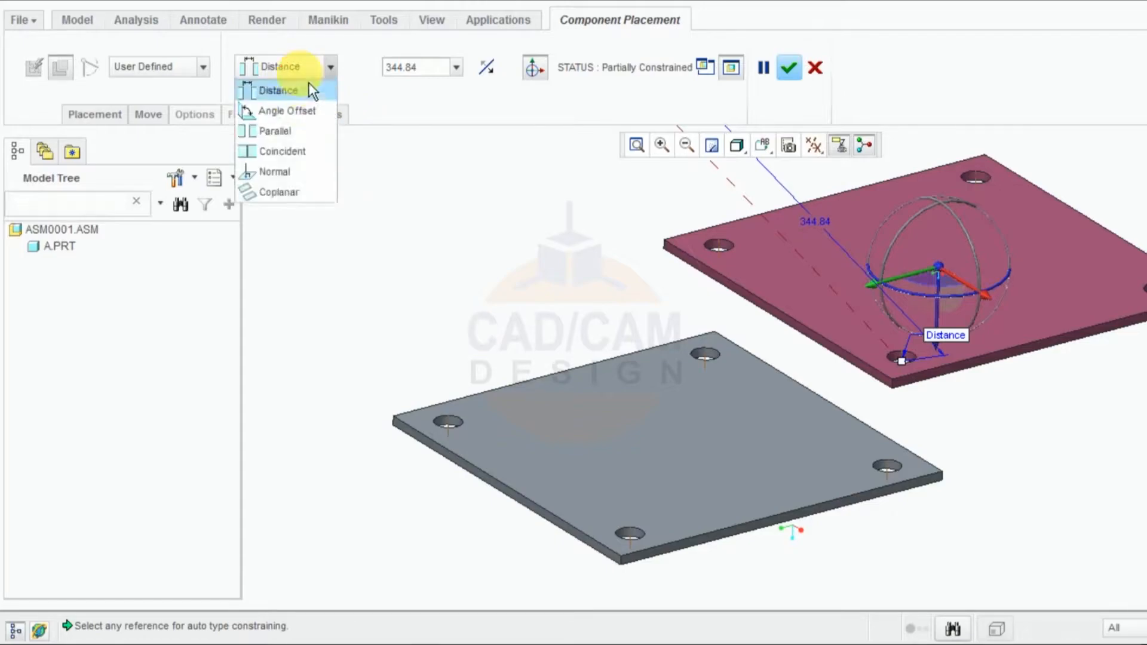
left_click(291, 152)
Pair the other three corner holes of the b.prt plate with the matching holes of the a.prt plate, using automatic constraints.
scroll(779, 426, "down", 3)
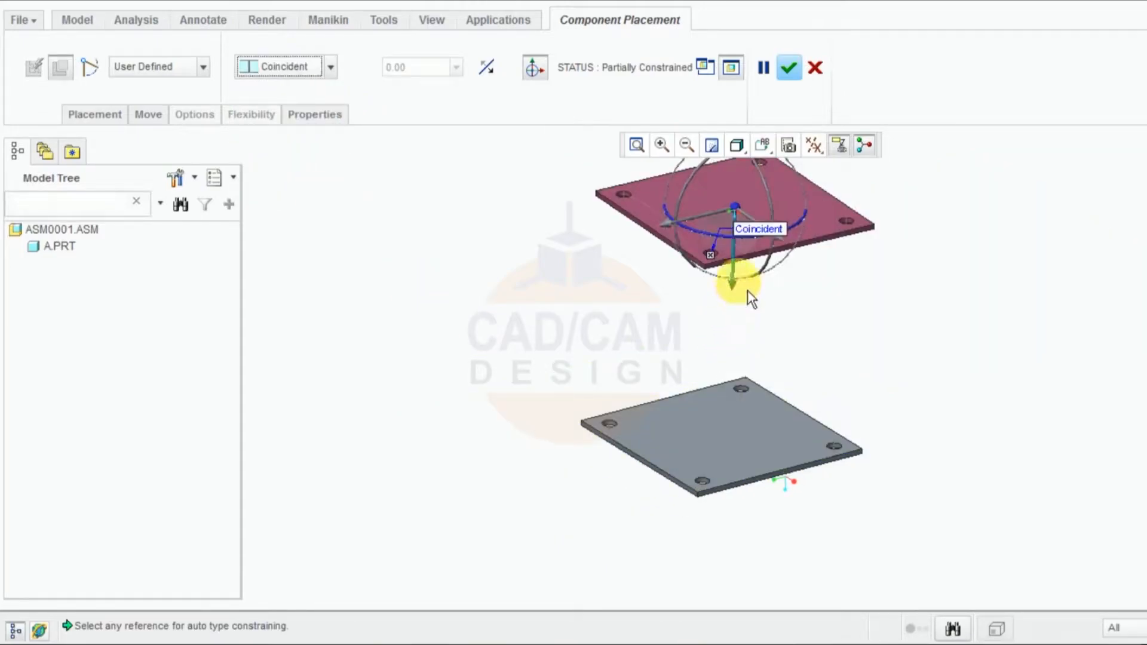
middle_click_drag(733, 278, 739, 384, "shift")
scroll(837, 359, "up", 3)
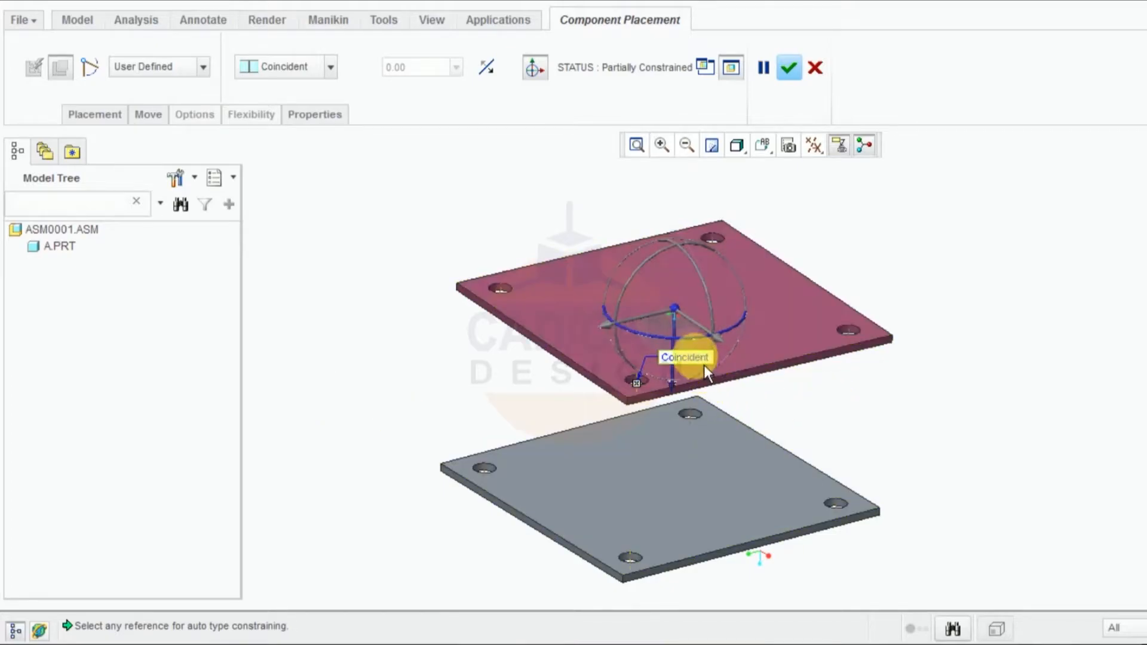
left_click(850, 332)
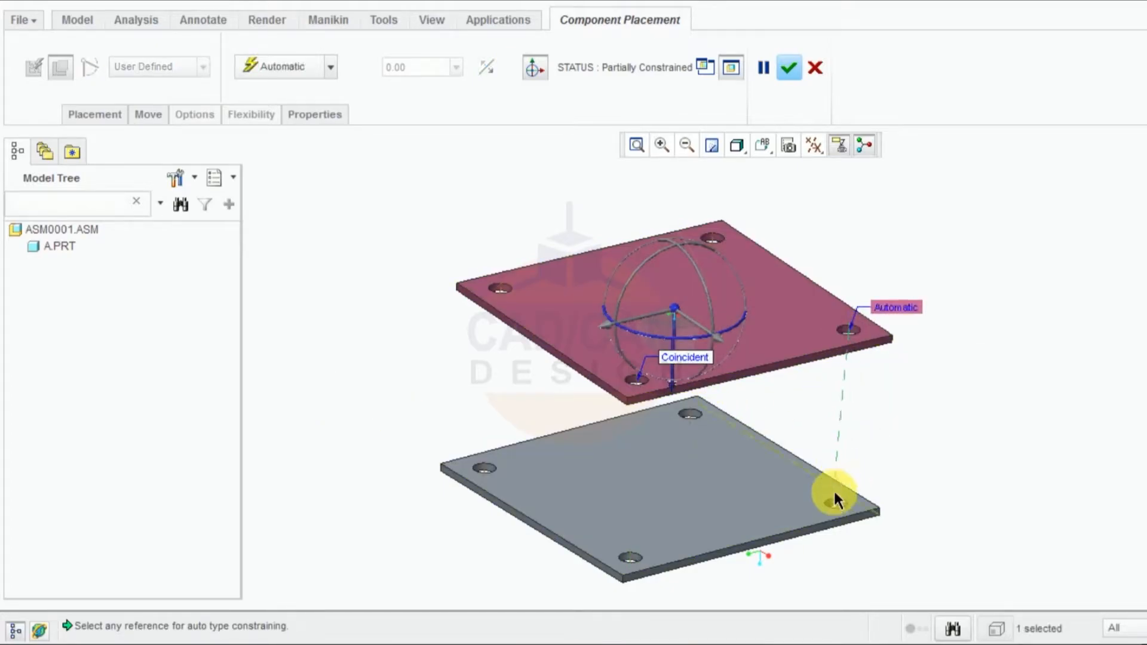
left_click(835, 504)
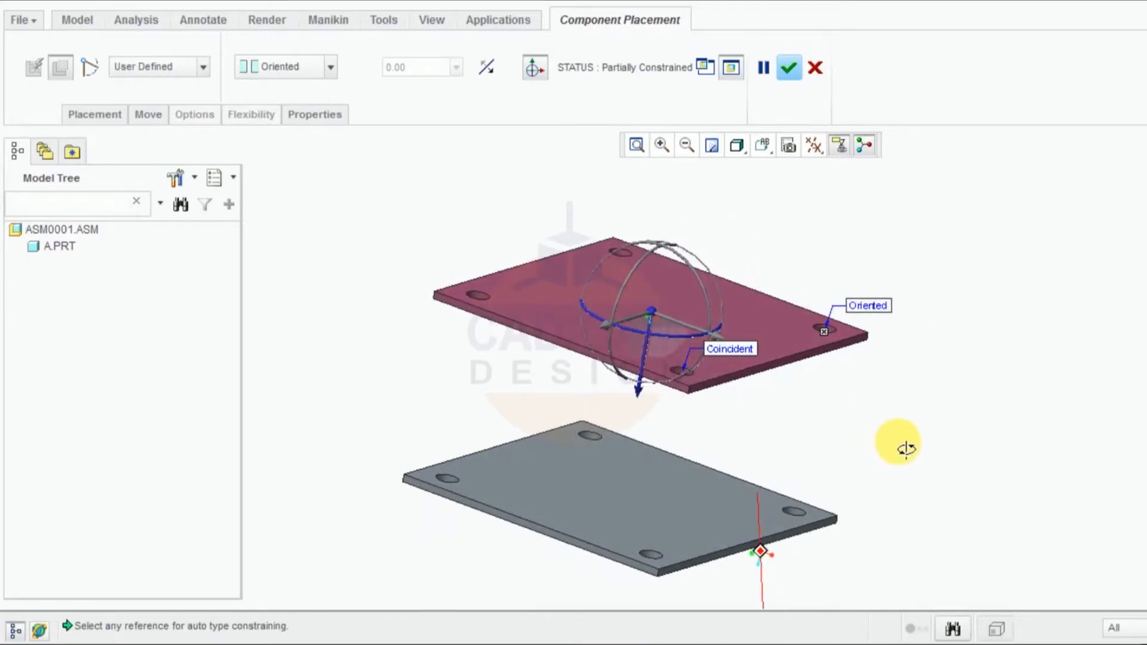
left_click(622, 257)
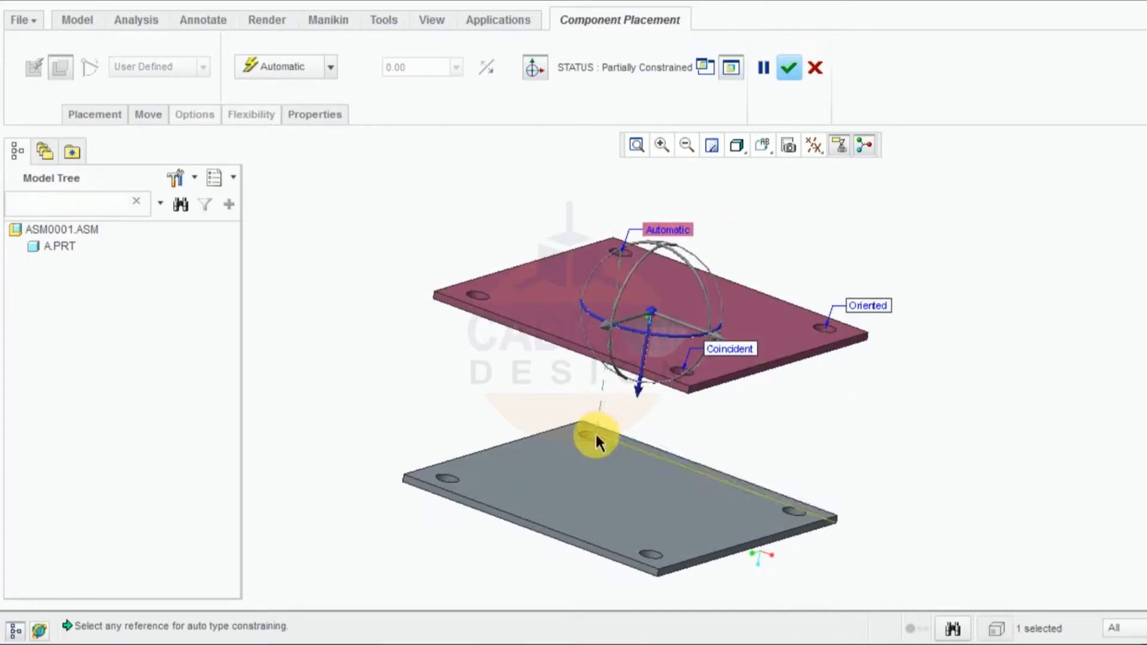
left_click(593, 434)
left_click(478, 298)
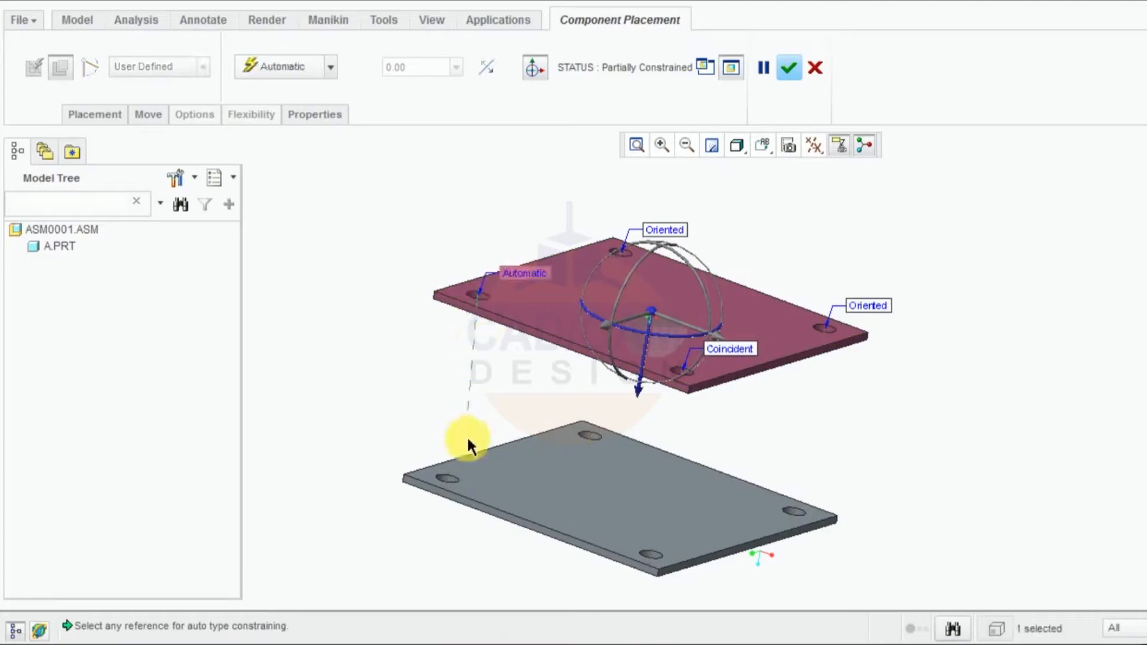
left_click(448, 478)
Raise the b.prt plate and constrain its underside as Coincident with the top face of the a.prt plate.
middle_click_drag(866, 263, 914, 287)
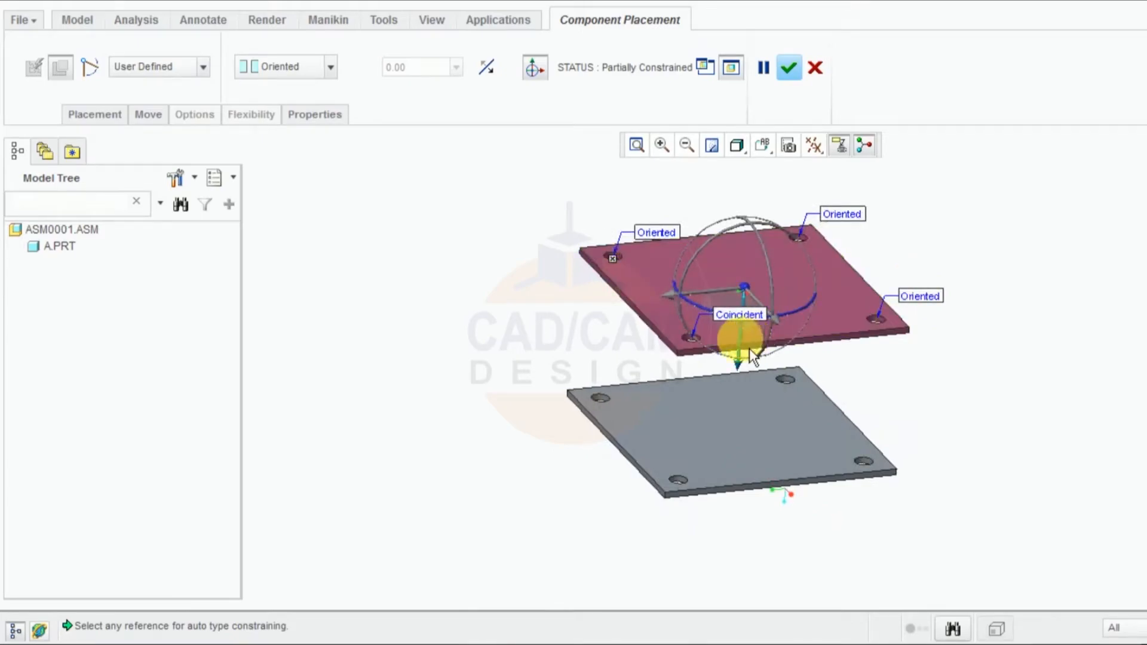
left_click_drag(751, 350, 748, 312)
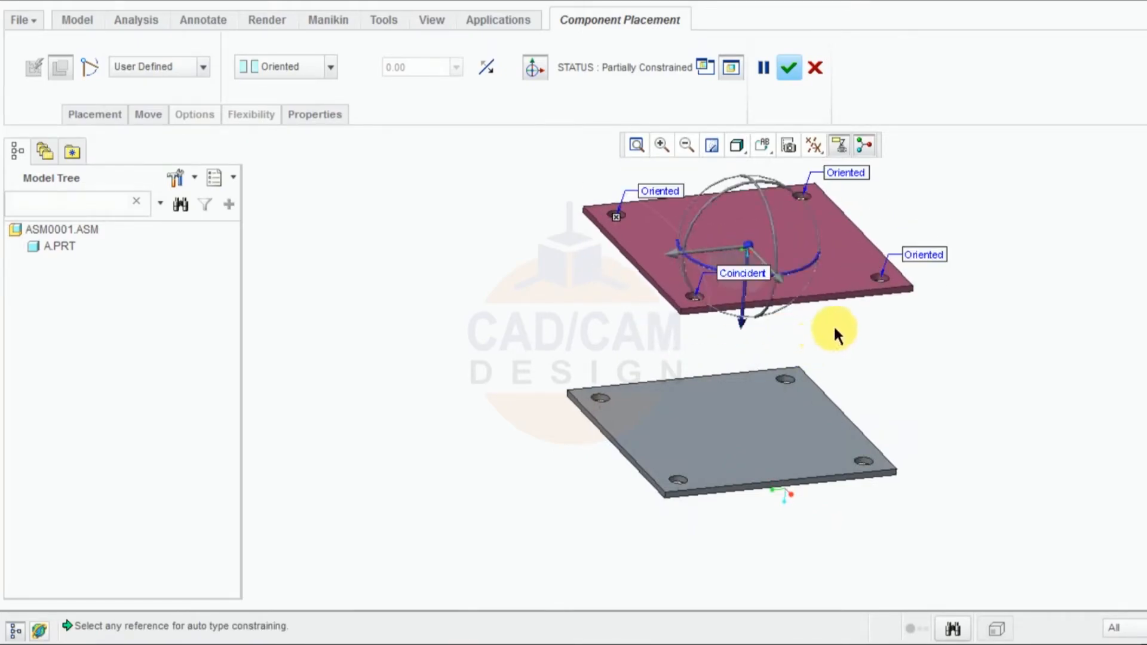
middle_click_drag(835, 327, 857, 256)
left_click(813, 371)
middle_click_drag(994, 268, 971, 320)
left_click(788, 406)
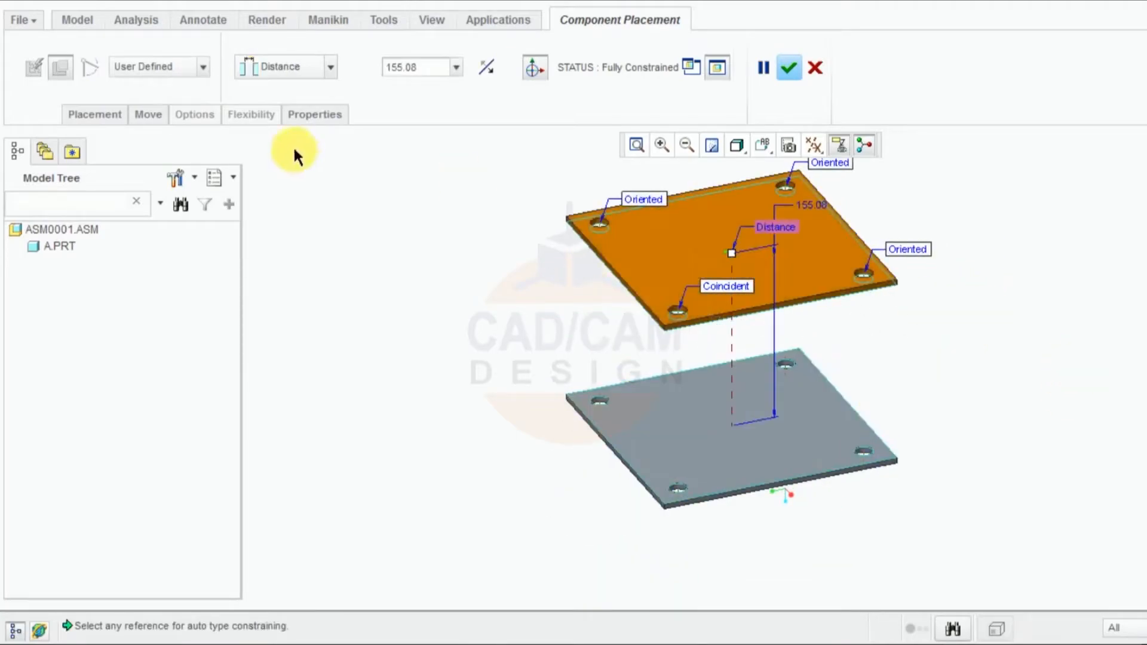
left_click(330, 68)
left_click(281, 149)
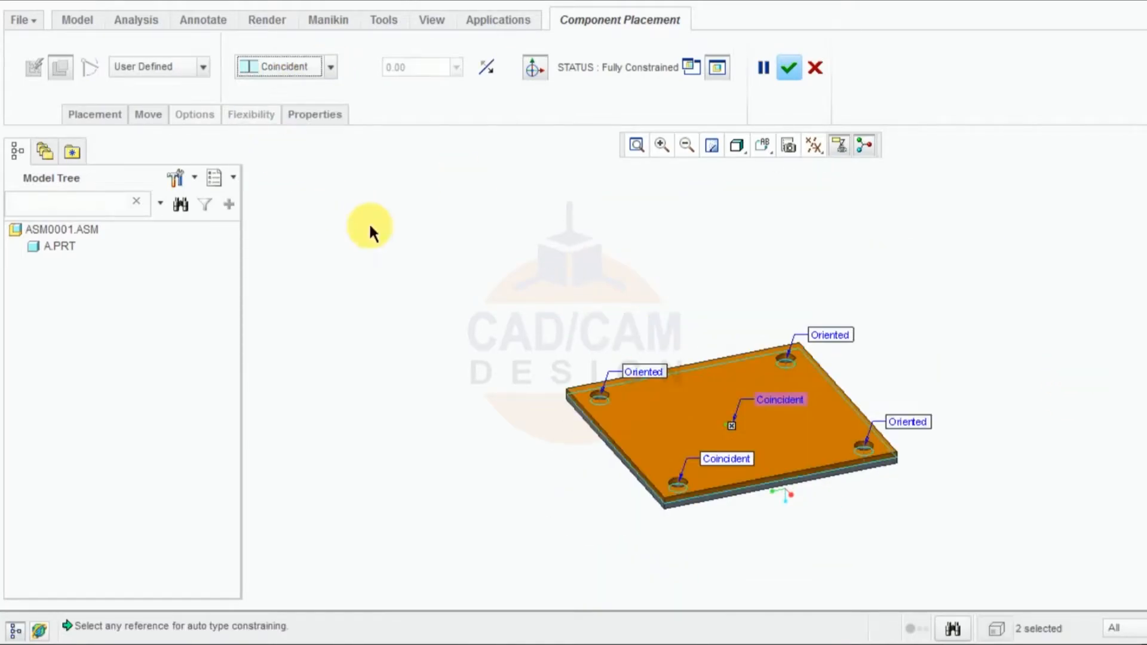
Accept the constrained placement of the b.prt plate and examine the stacked plates from several angles.
left_click(789, 68)
middle_click_drag(1038, 354, 1032, 392)
scroll(884, 158, "down", 6)
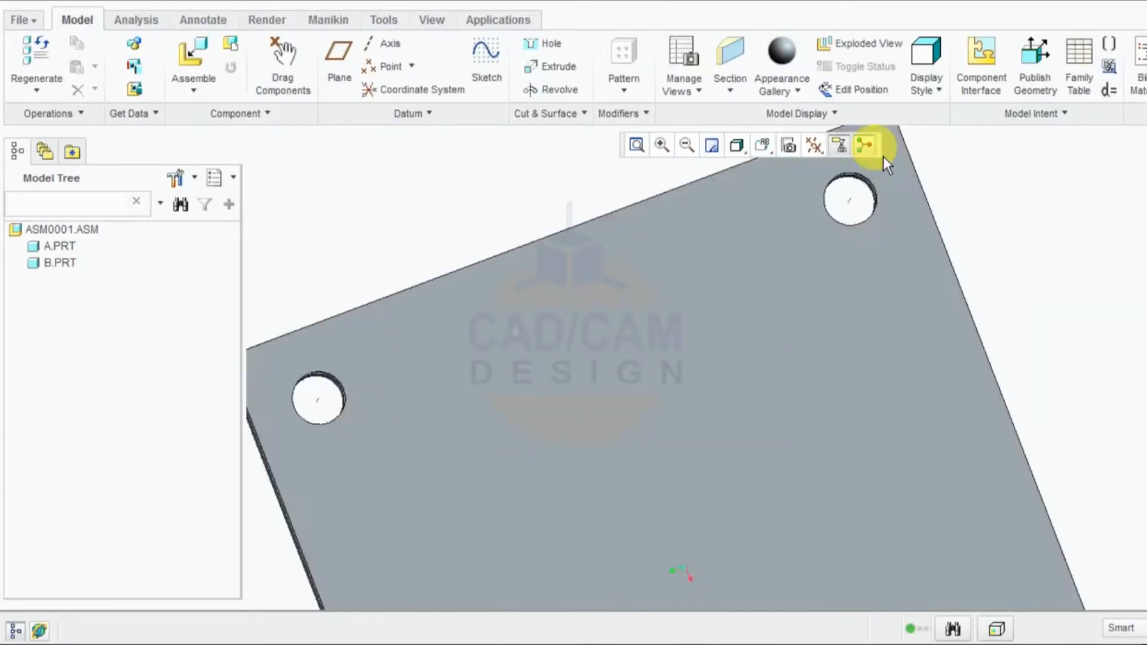
middle_click_drag(1146, 205, 1146, 201)
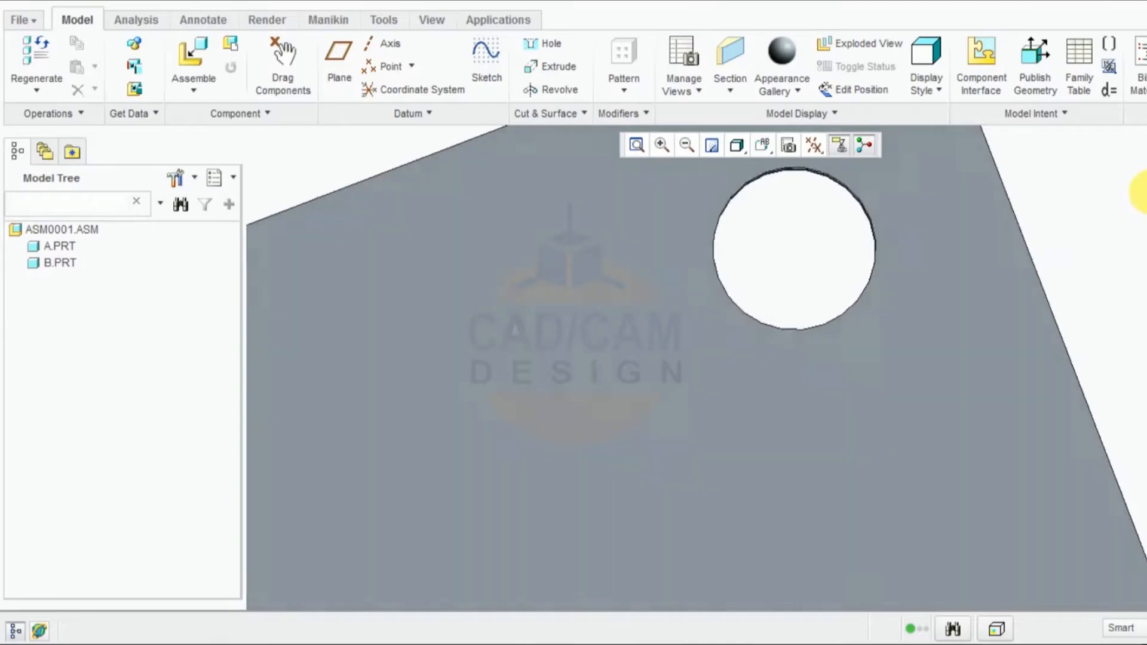
scroll(1016, 283, "up", 10)
middle_click_drag(859, 346, 909, 285)
scroll(845, 274, "up", 5)
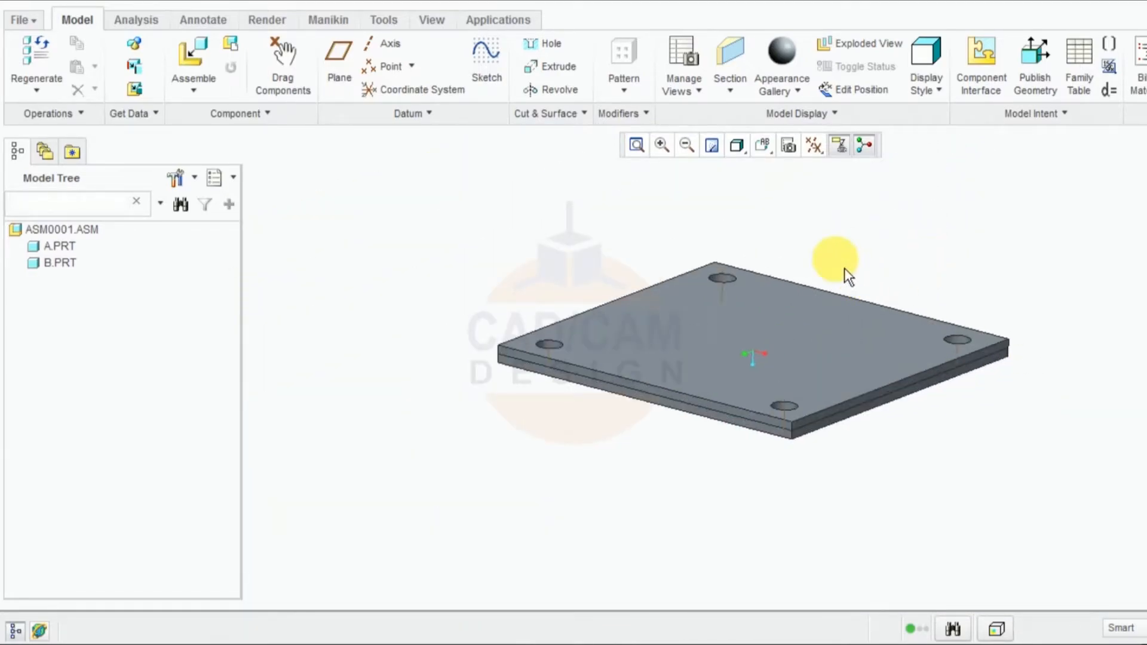
middle_click_drag(507, 299, 508, 269)
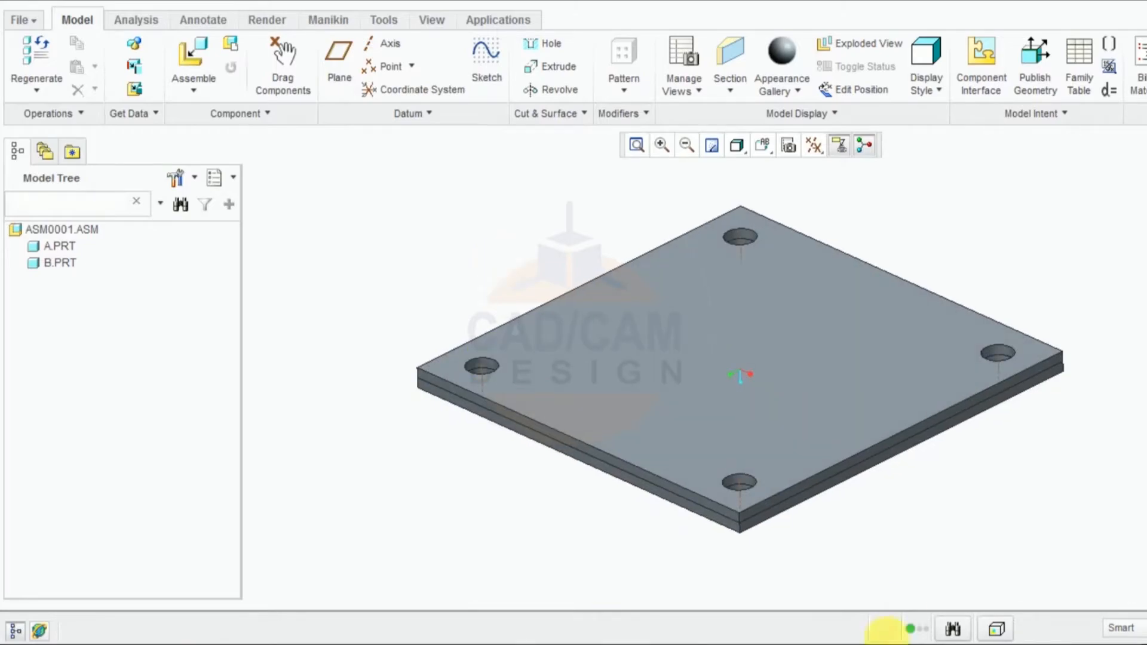
Open the b.prt plate from the assembly as a separate part.
left_click(65, 248)
left_click(73, 272)
right_click(73, 273)
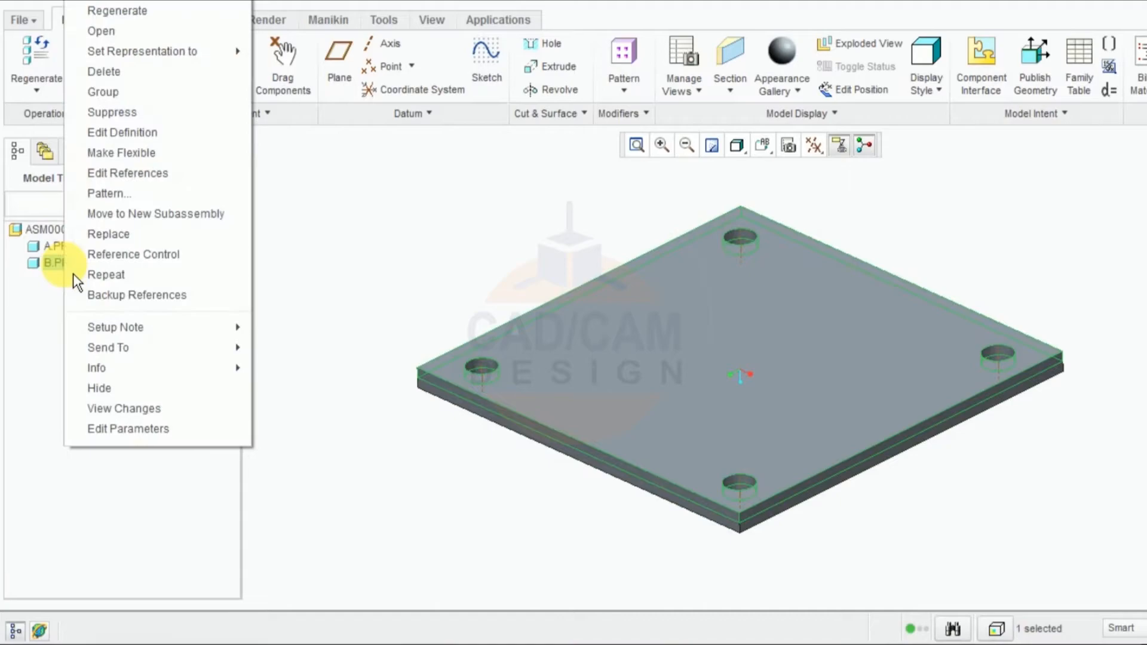
left_click(101, 30)
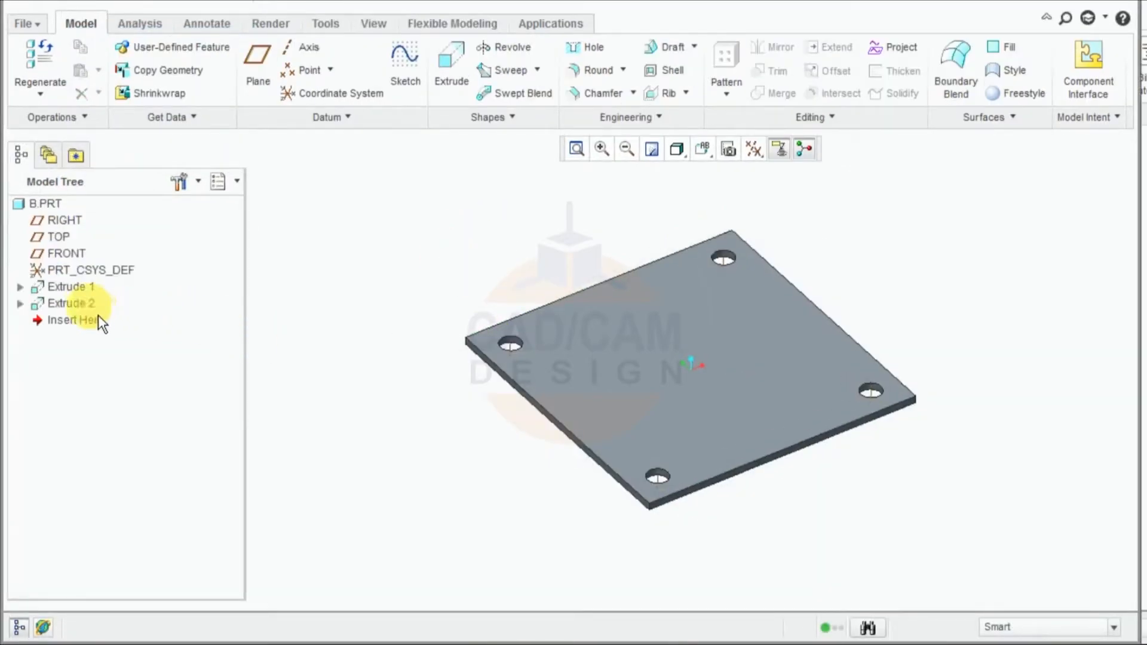
Redefine the Extrude 2 hole cut of b.prt and open its section sketch for editing.
left_click(89, 305)
right_click(89, 306)
left_click(139, 448)
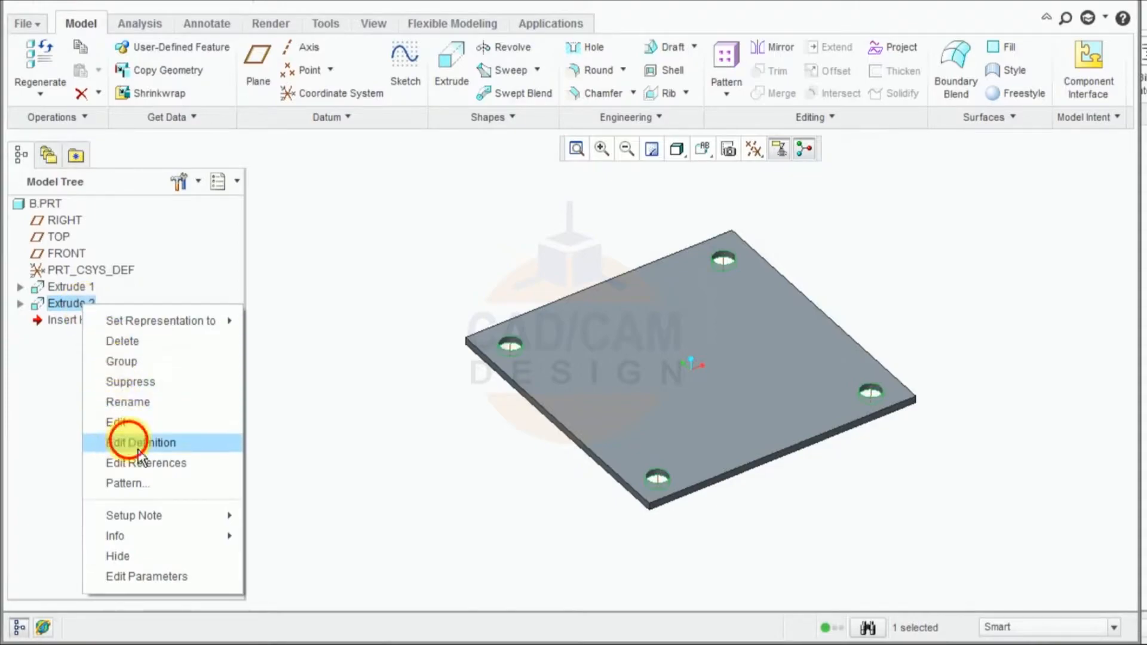
left_click(98, 118)
left_click(242, 181)
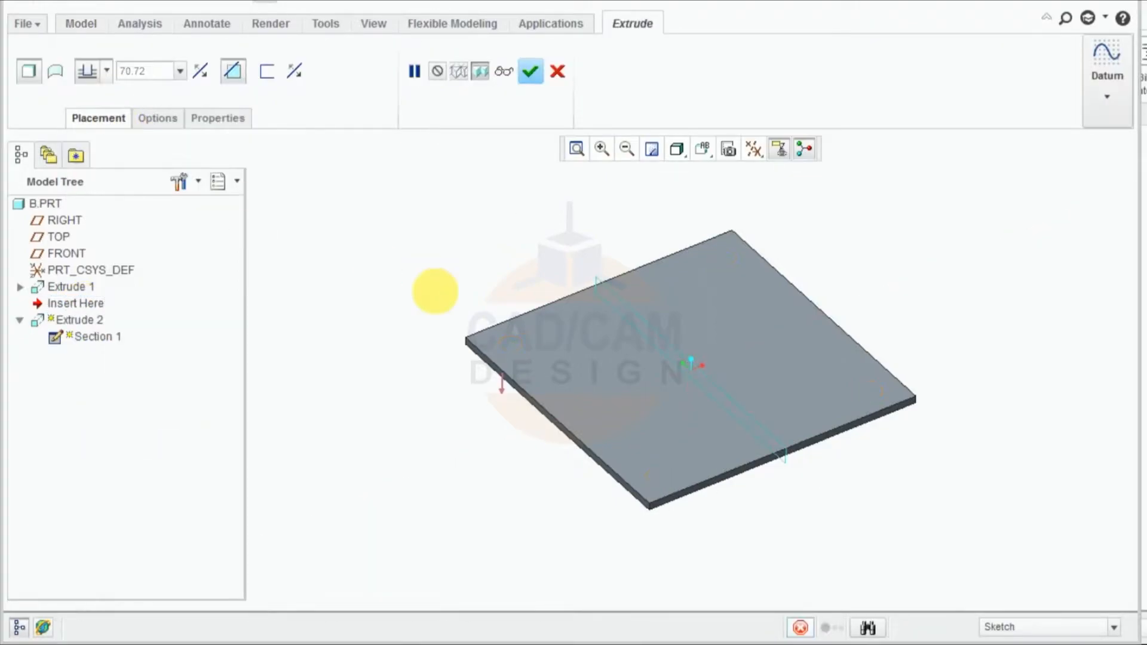
Set both position dimensions of the corner hole circles from the plate's centre lines to 75.
double_click(616, 344)
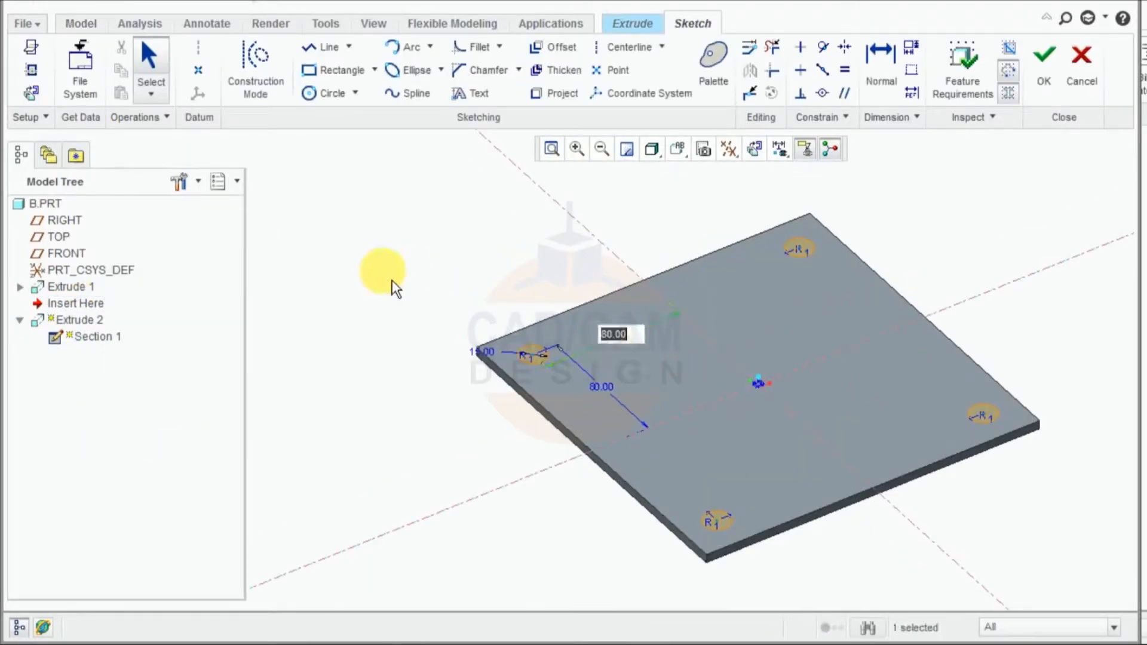
type("75")
key("Return")
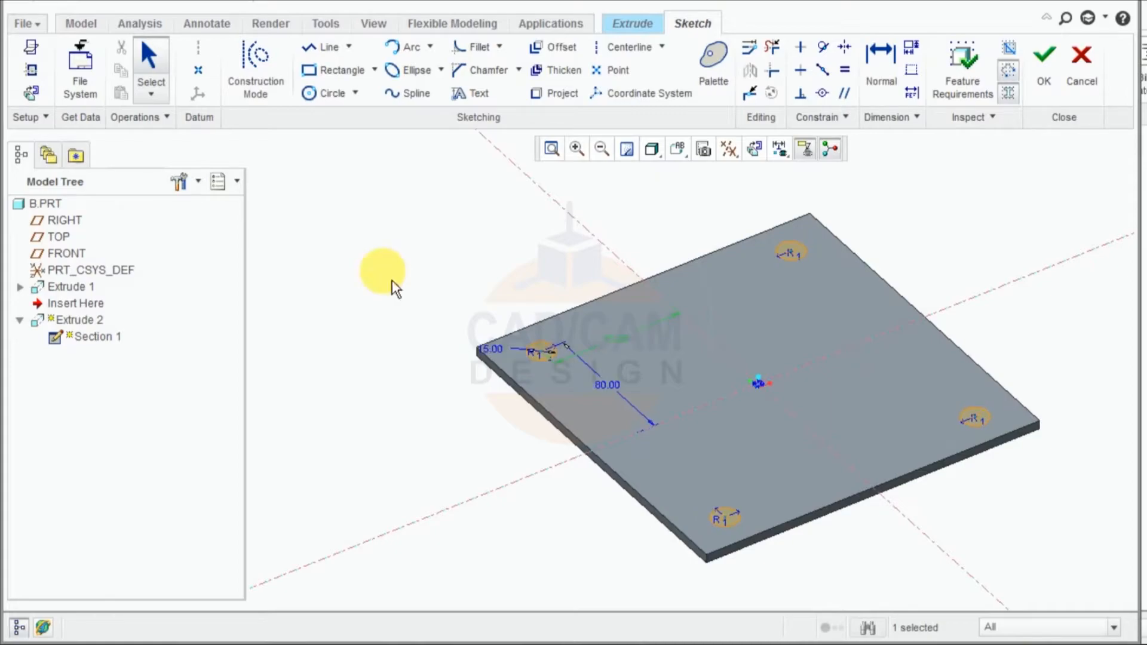
double_click(618, 393)
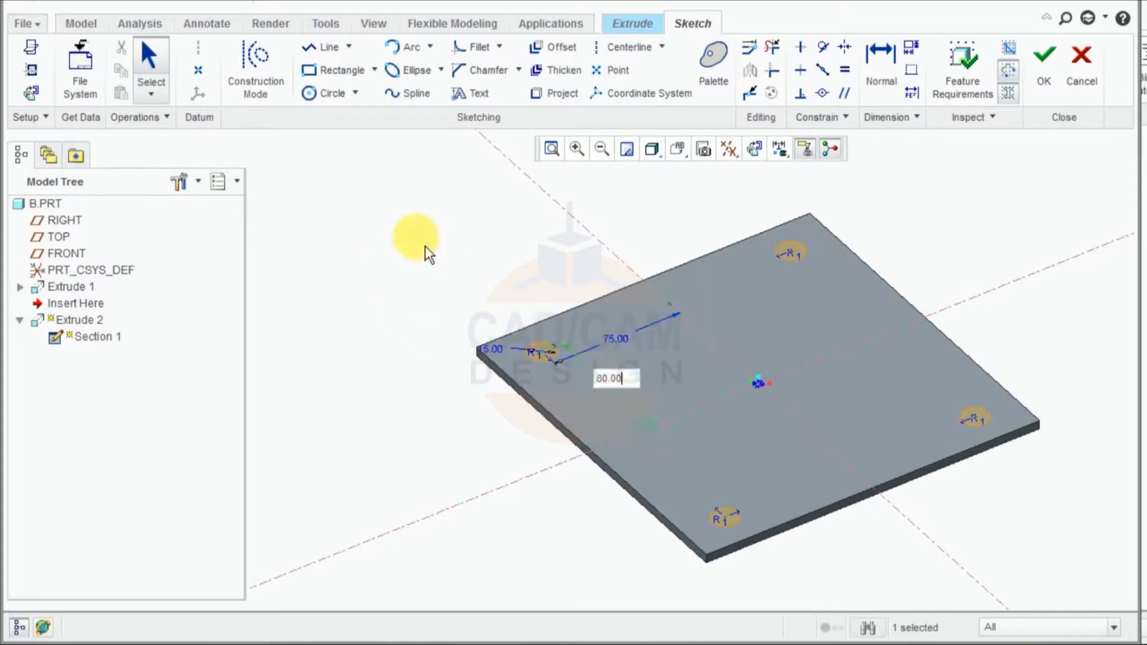
left_click_drag(635, 382, 565, 389)
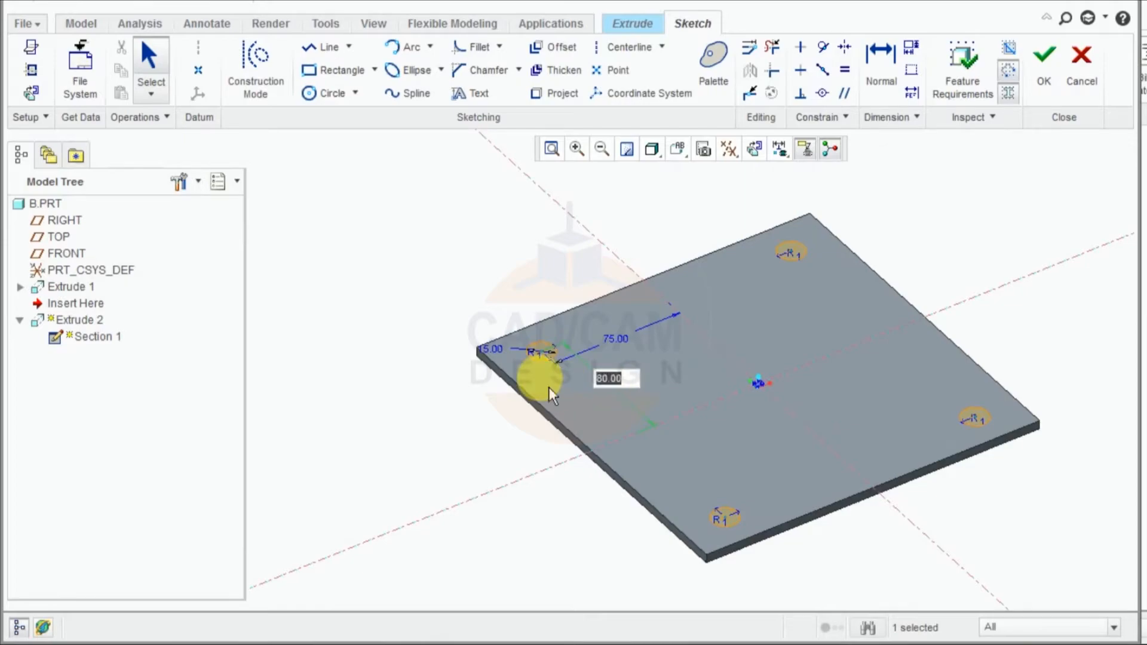
type("75")
key("Return")
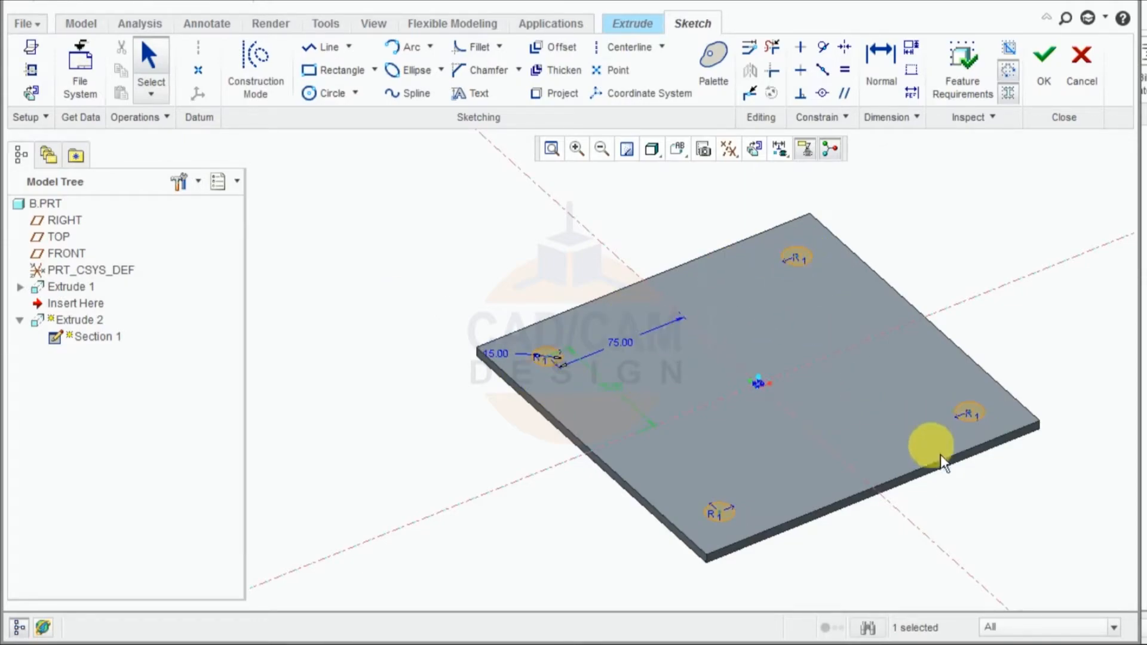
Finish the hole sketch and accept the redefined Extrude 2 cut in b.prt.
left_click(1045, 65)
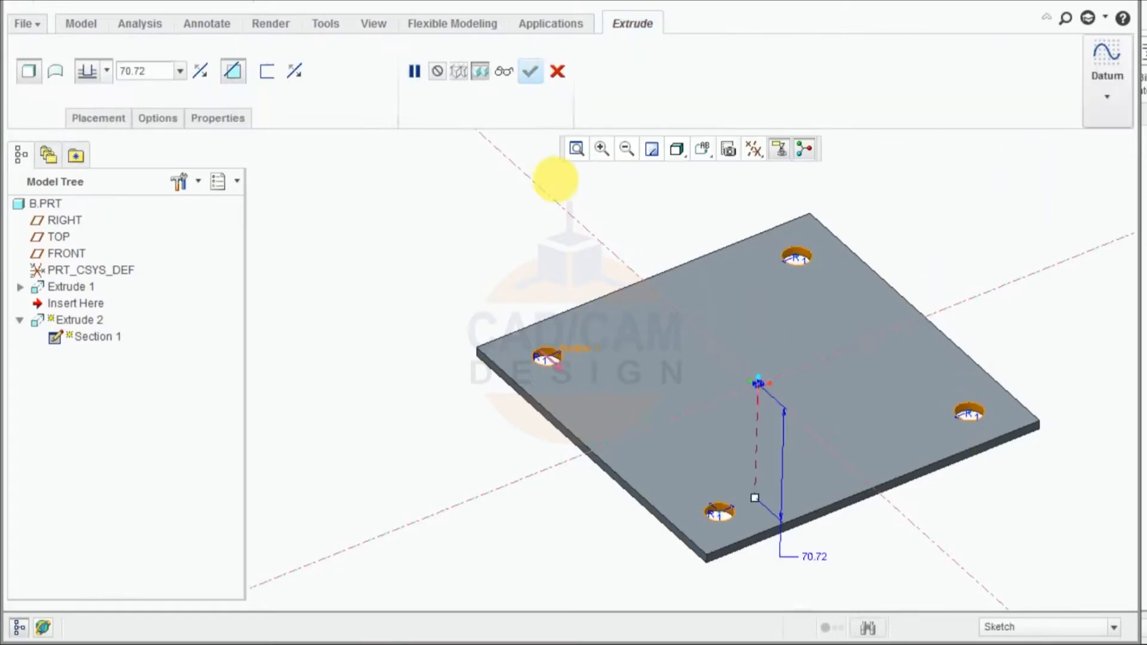
left_click(535, 81)
left_click(365, 325)
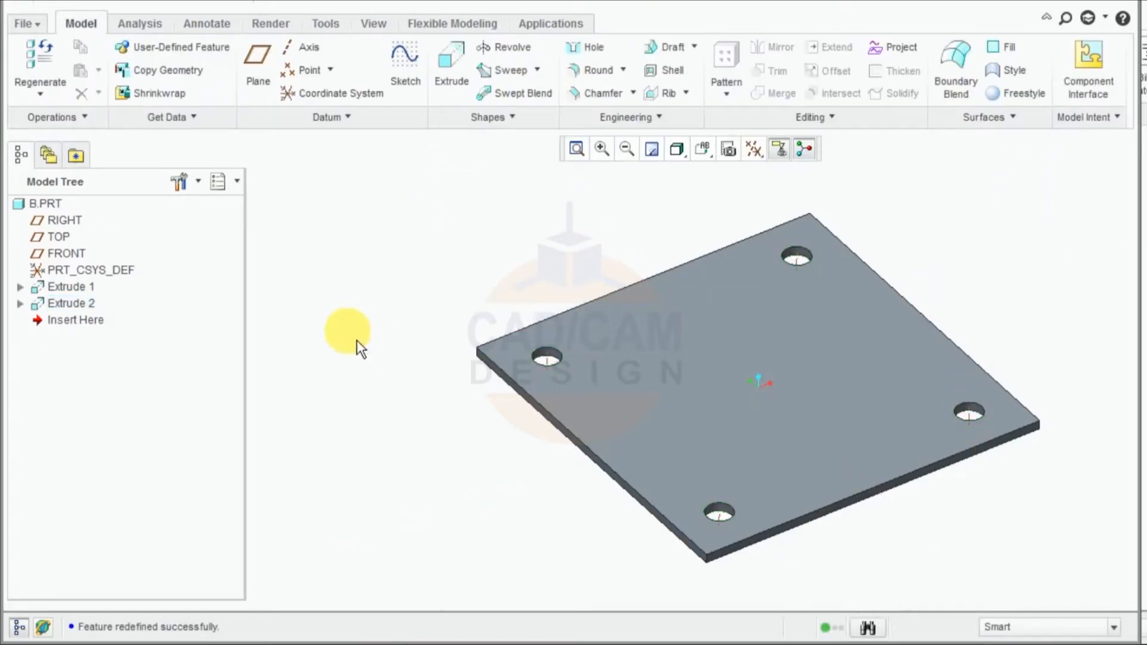
middle_click_drag(356, 339, 360, 334)
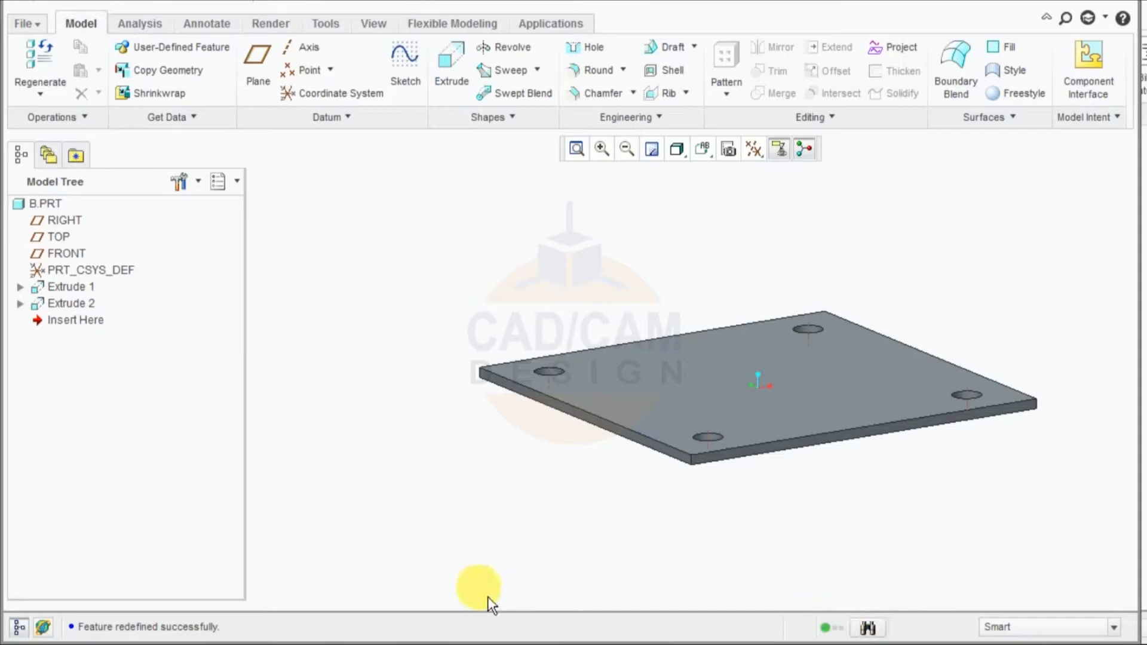
Return to the ASM0001 assembly window and regenerate the assembly with the modified b.prt plate.
mouse_move(429, 644)
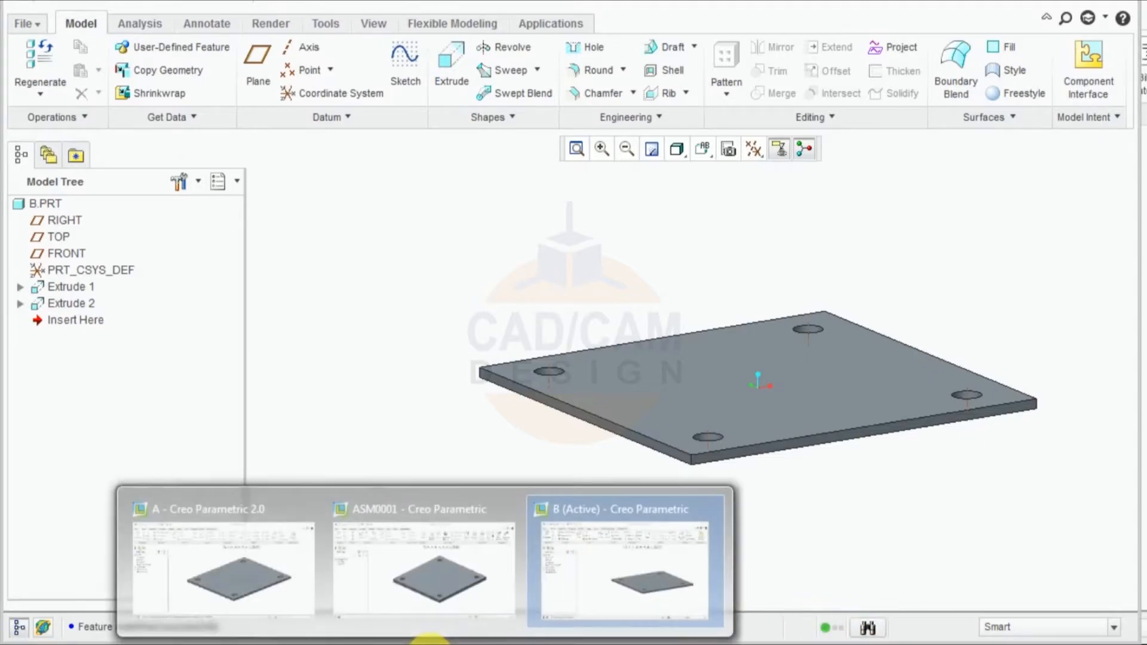
left_click(425, 581)
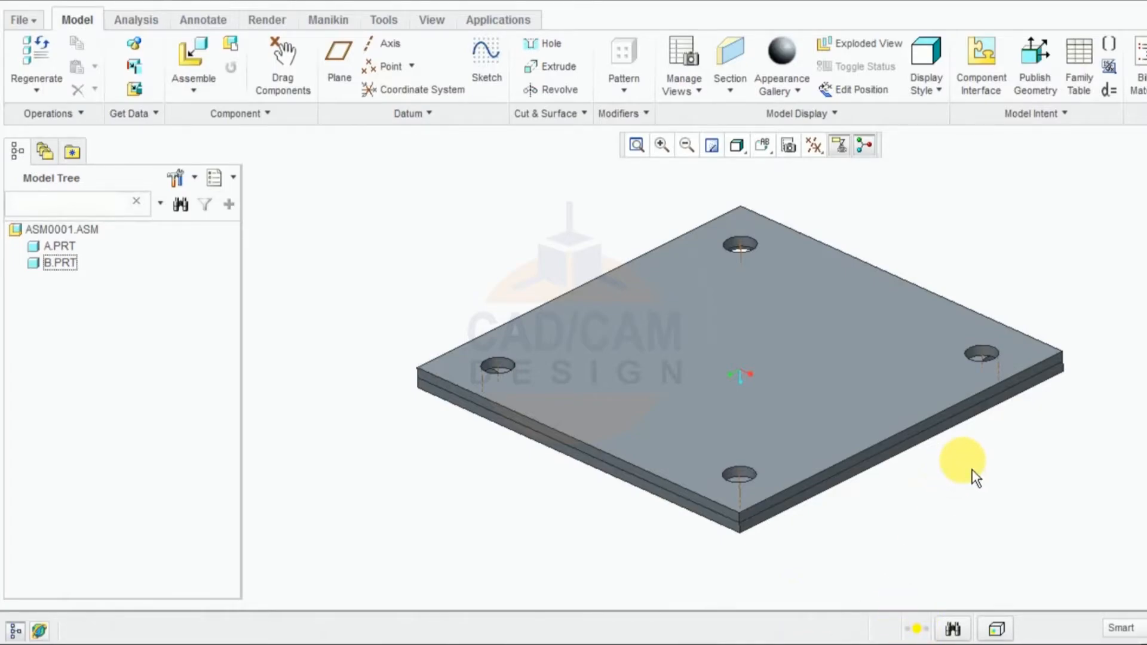
middle_click_drag(924, 479, 899, 282)
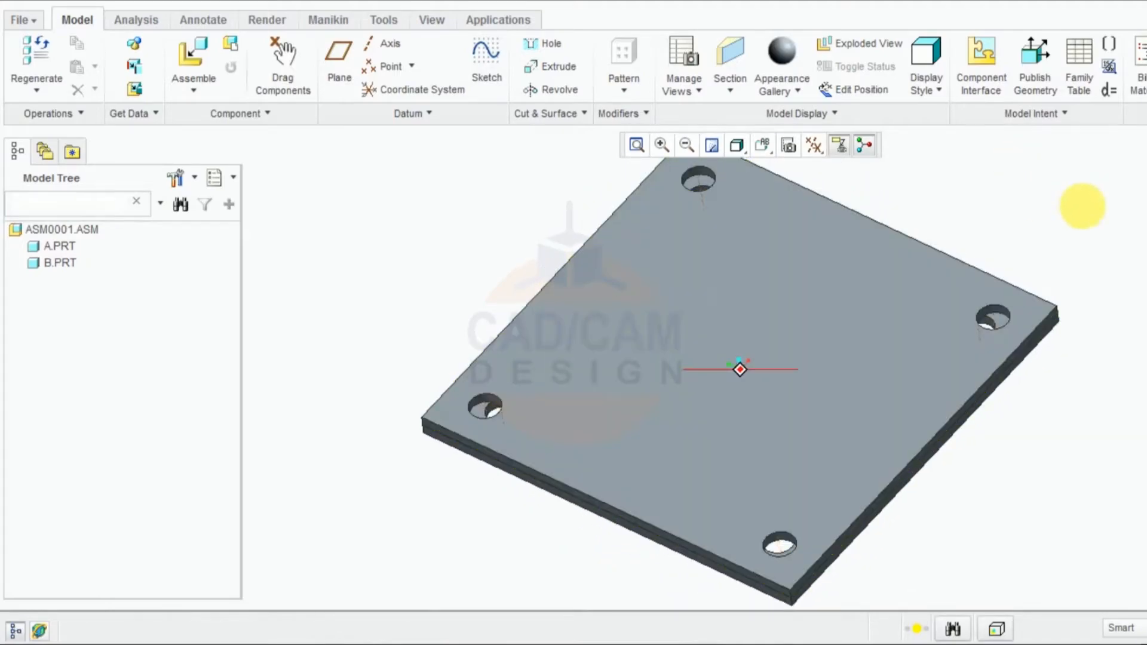
middle_click_drag(1081, 205, 1084, 384)
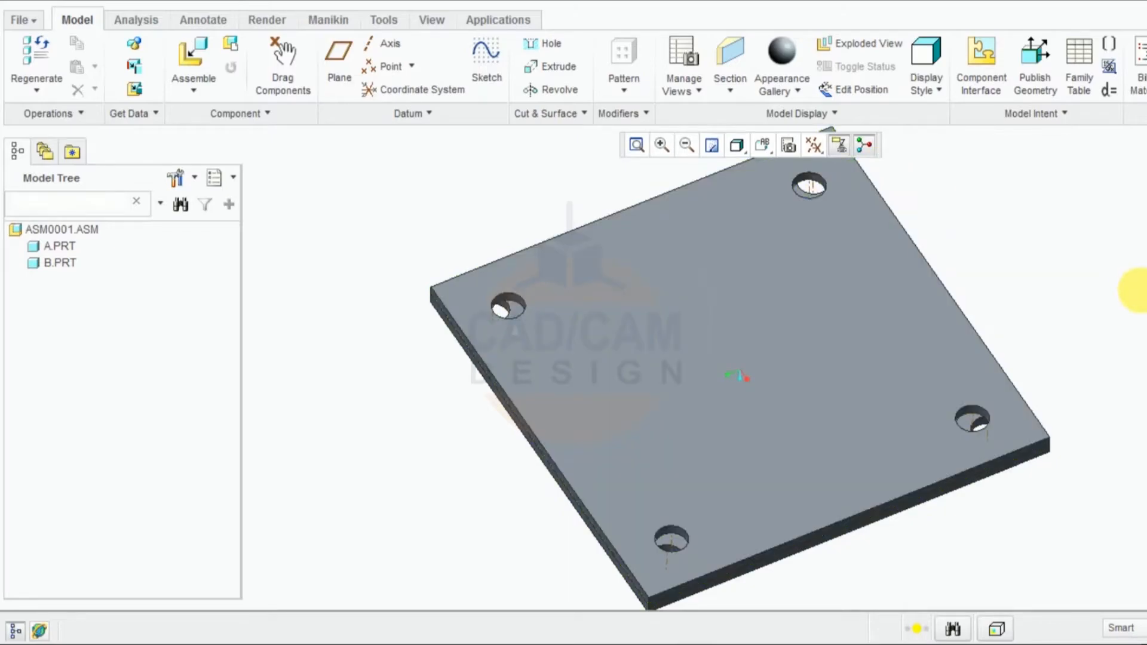
mouse_move(891, 558)
middle_mouse_down()
mouse_move(909, 542)
mouse_move(927, 556)
mouse_move(909, 545)
mouse_move(899, 515)
mouse_move(889, 536)
middle_mouse_up()
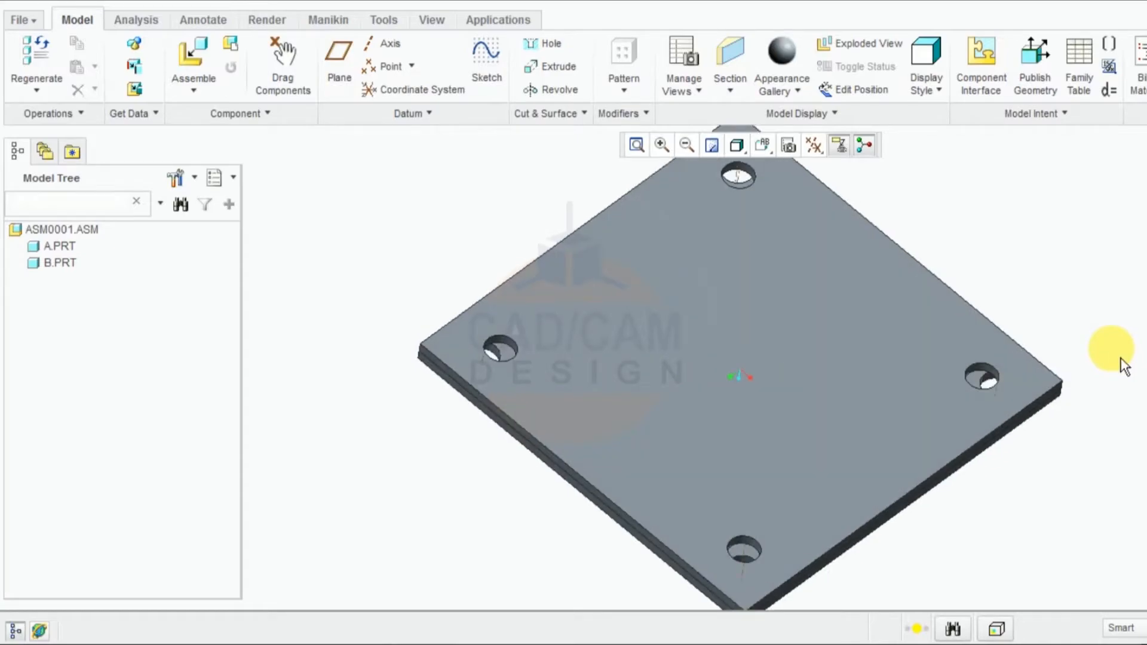
key("ctrl+d")
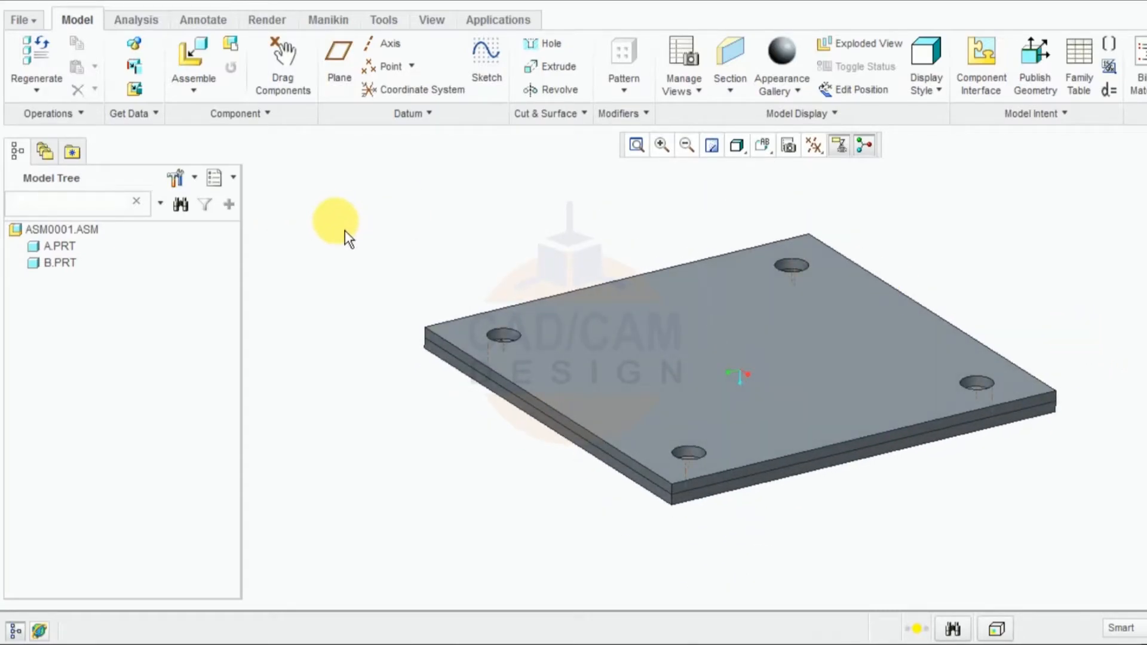
left_click(39, 59)
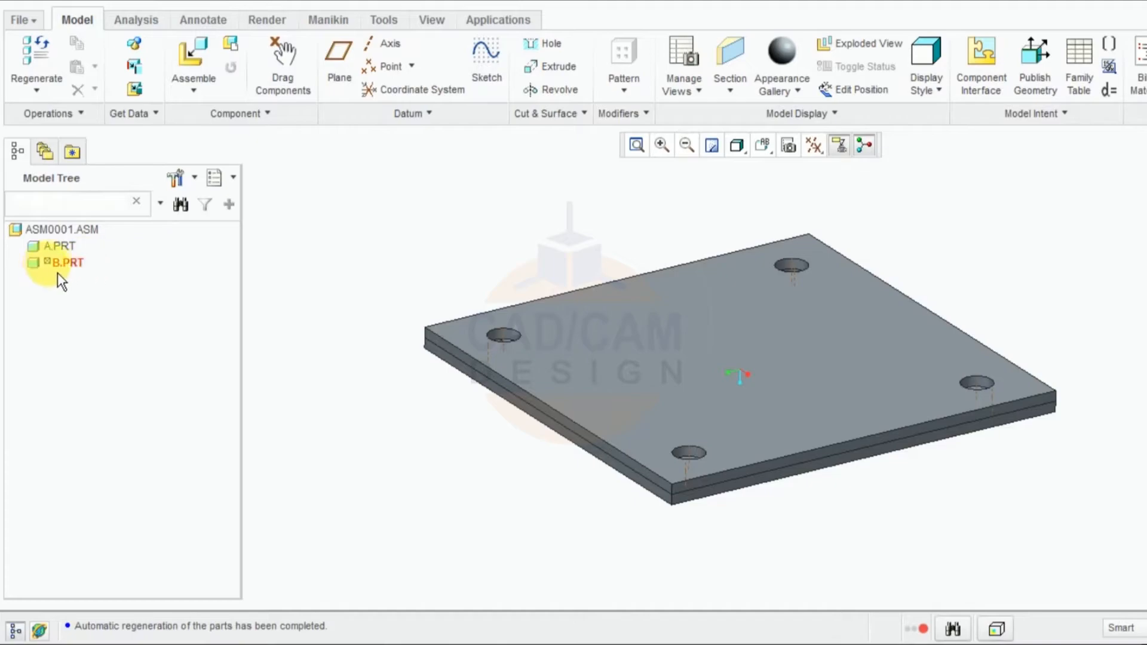
Enable the display of features, placement folders and annotations in the assembly's model tree.
left_click(177, 181)
left_click(210, 208)
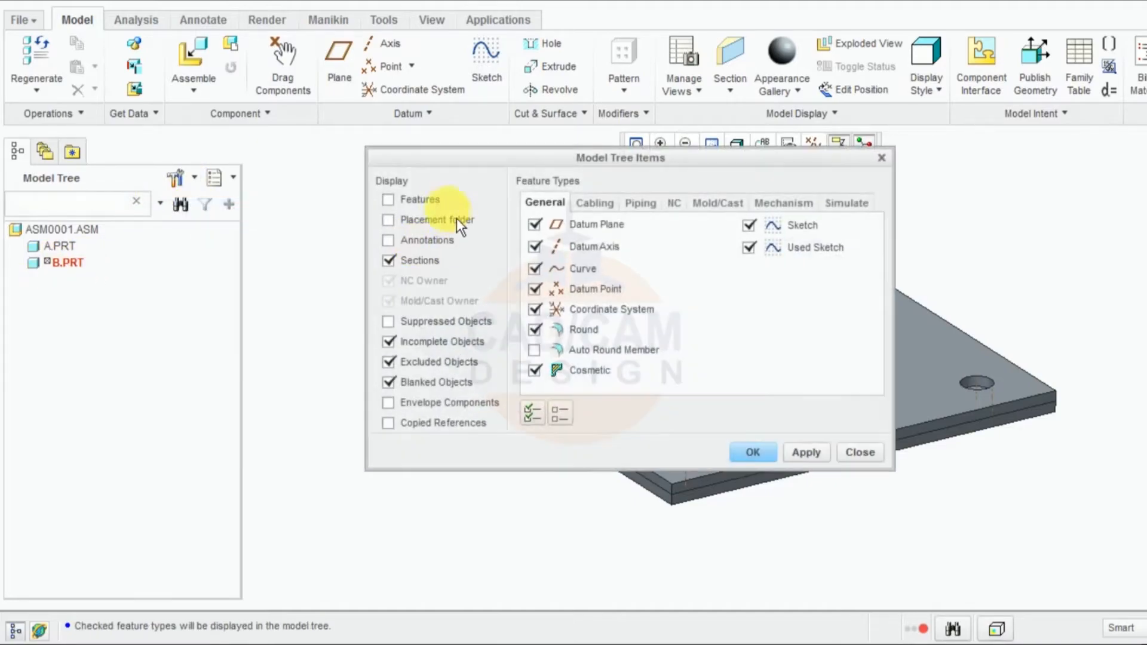
left_click(435, 247)
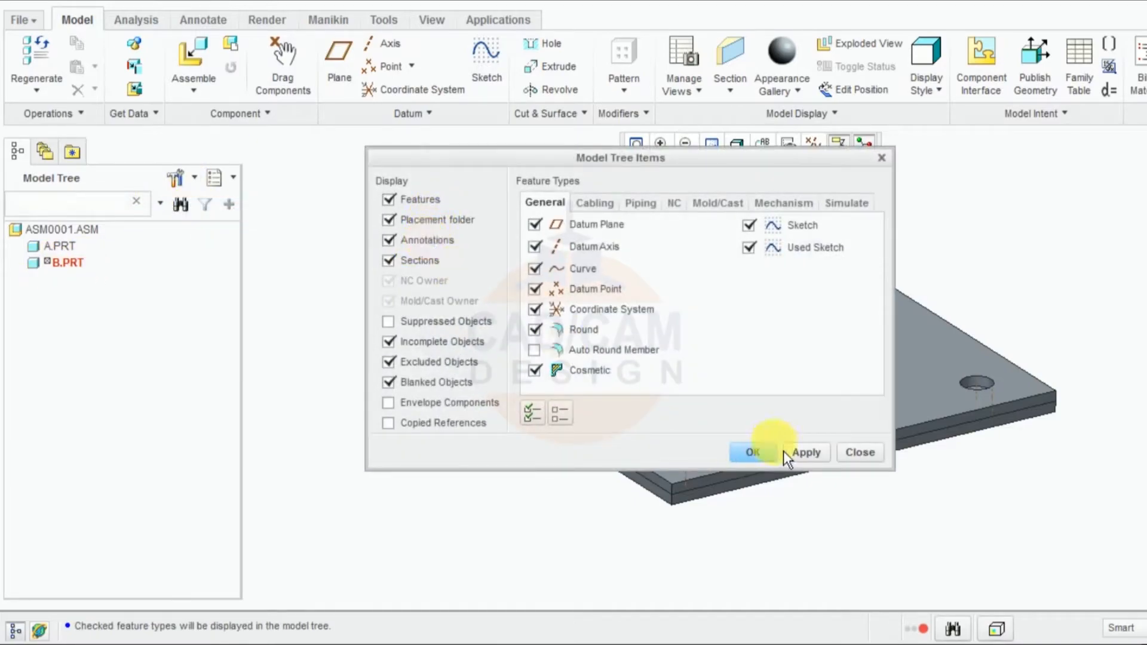
left_click(752, 452)
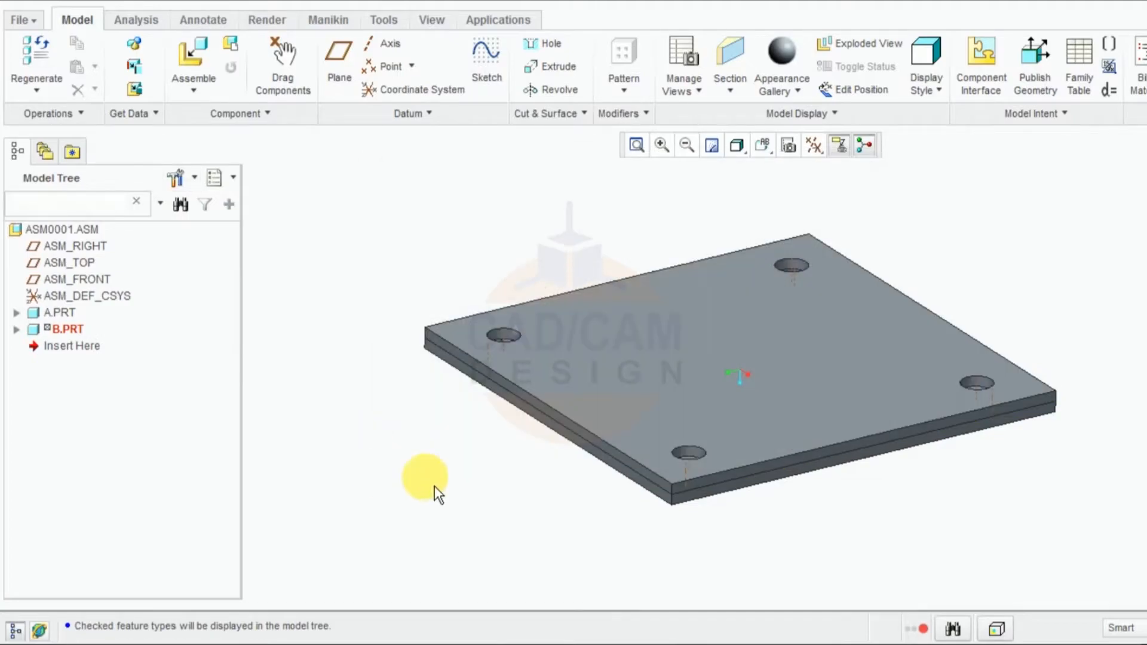
Examine the plates' hole alignment and review the regeneration status of ASM0001 and b.prt in the Regeneration Manager.
mouse_move(444, 465)
middle_mouse_down()
mouse_move(456, 477)
mouse_move(446, 482)
middle_mouse_up()
middle_click_drag(961, 529, 953, 520)
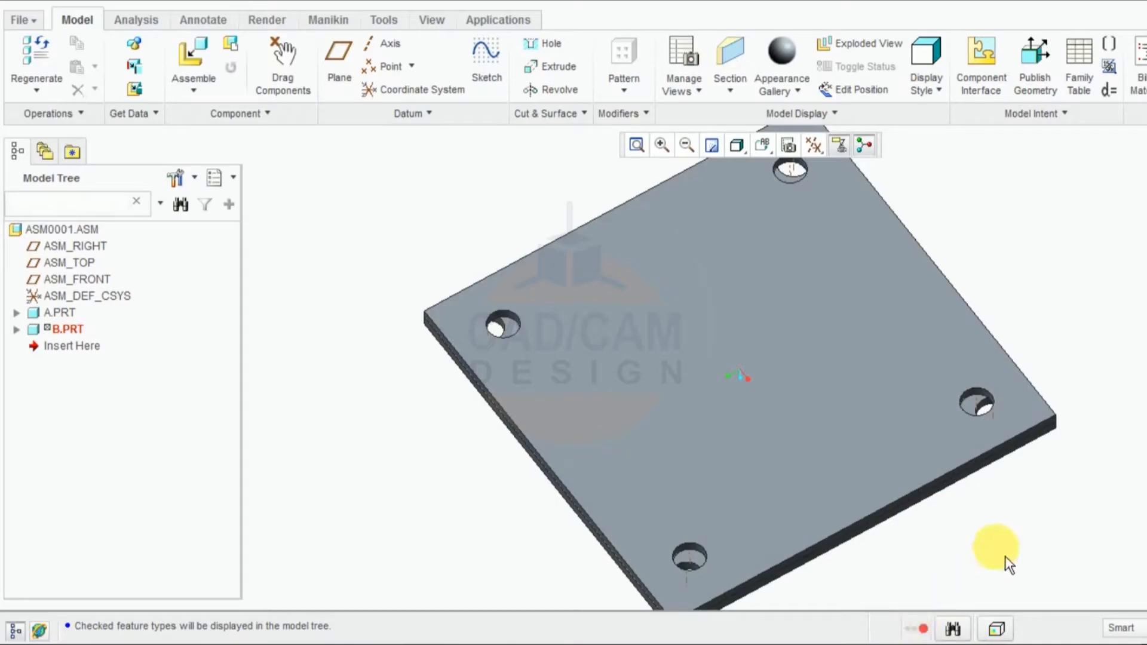
middle_click_drag(957, 540, 963, 513)
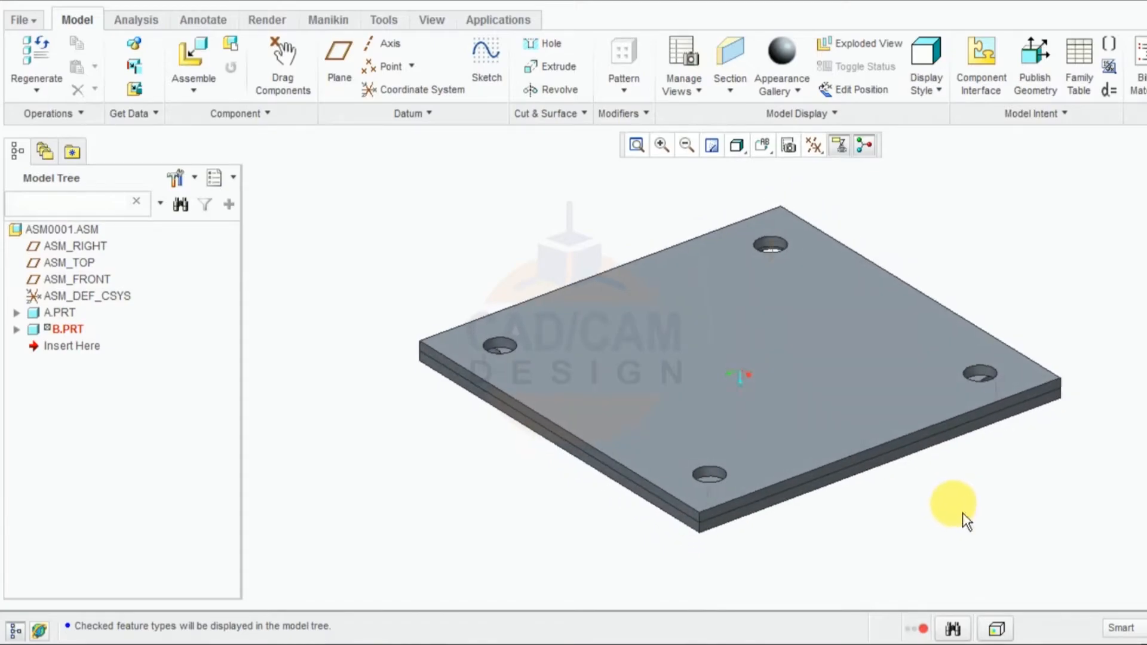
left_click(926, 630)
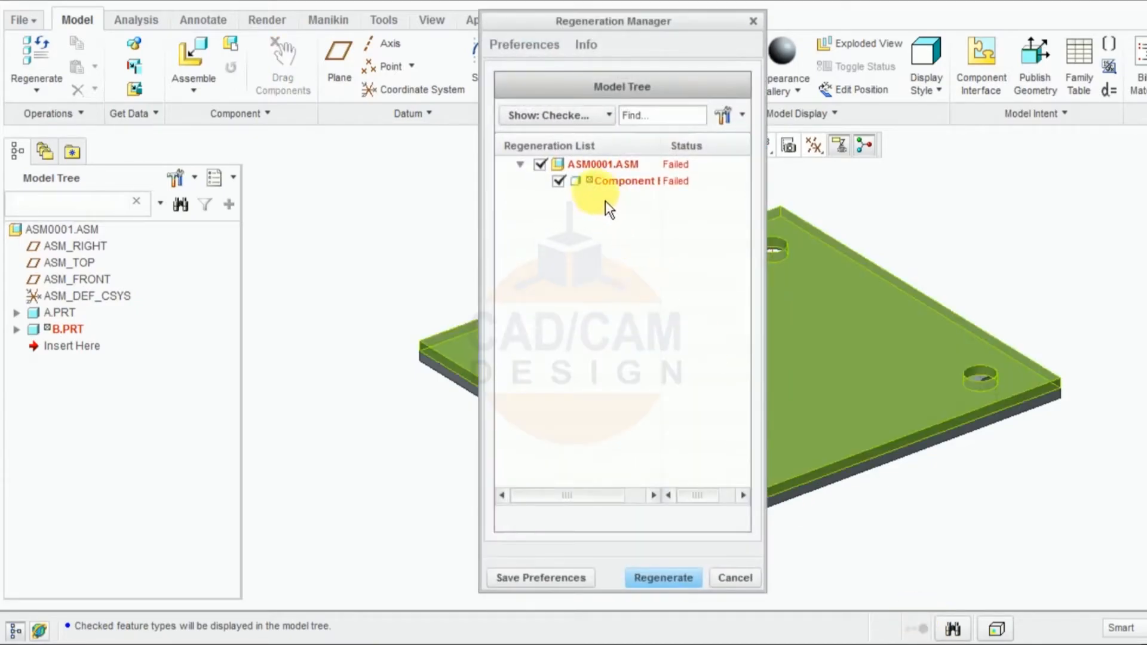
left_click_drag(677, 211, 914, 213)
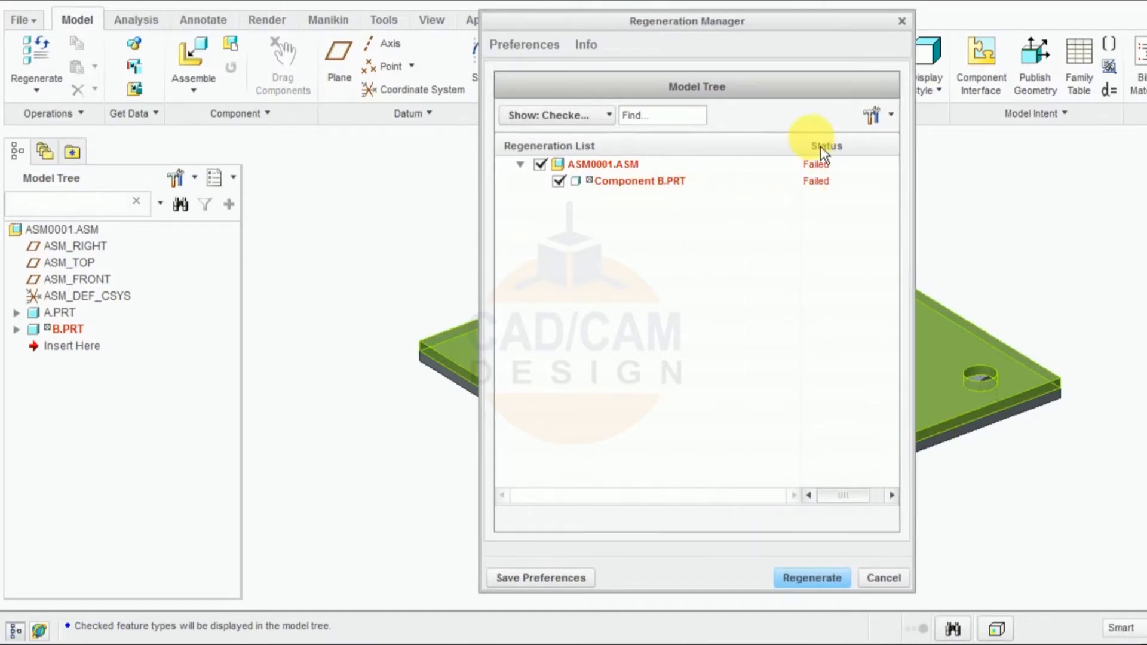
left_click(902, 21)
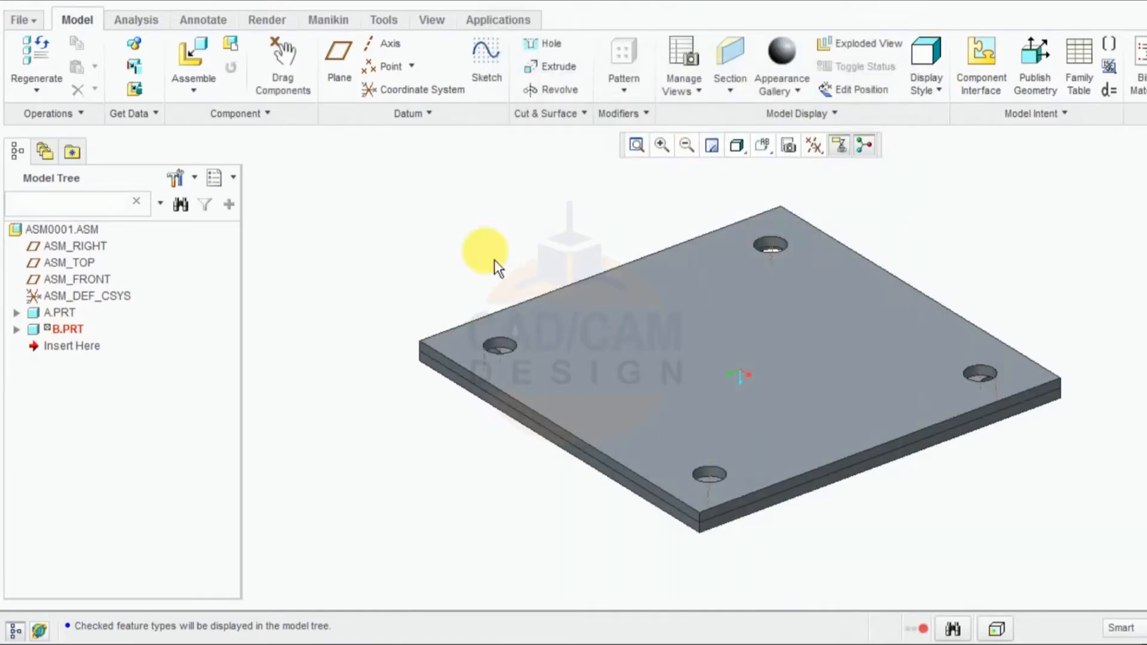
Inspect the placement set and the extrude sections listed under b.prt in the model tree, and collapse the component again.
left_click(23, 338)
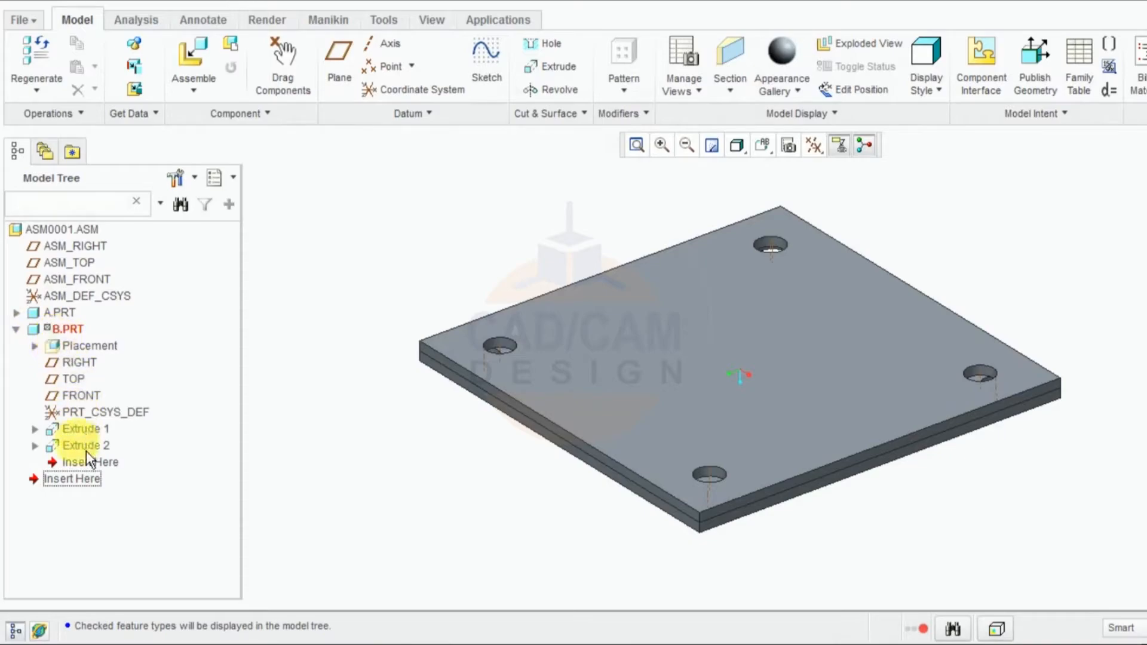
left_click(35, 429)
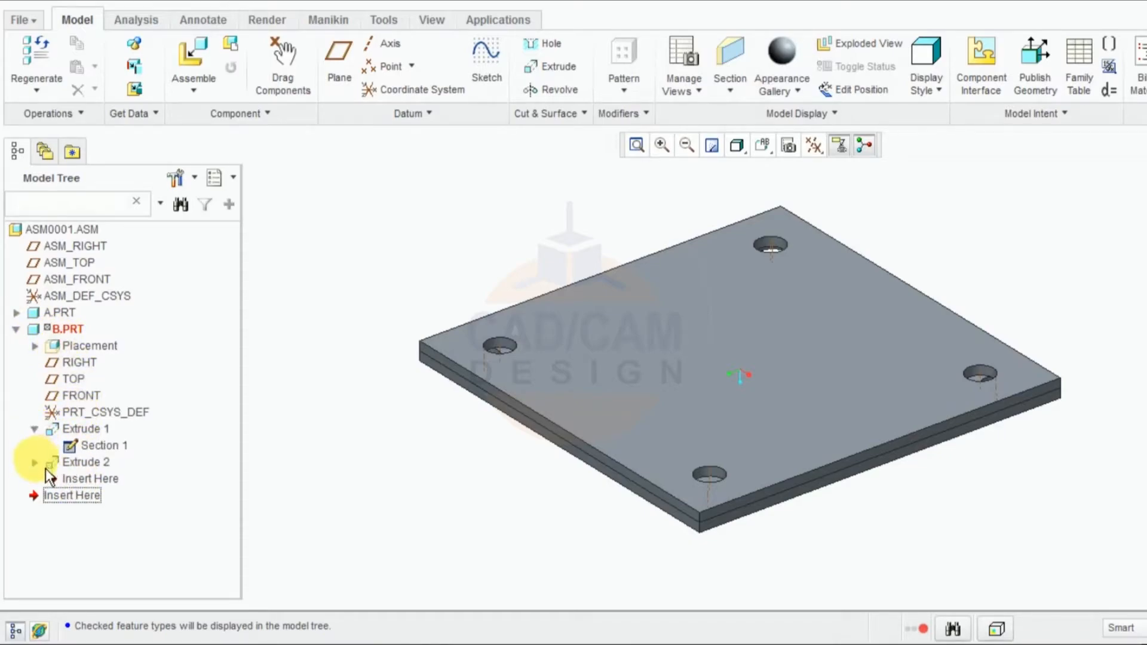
left_click(35, 462)
left_click(34, 346)
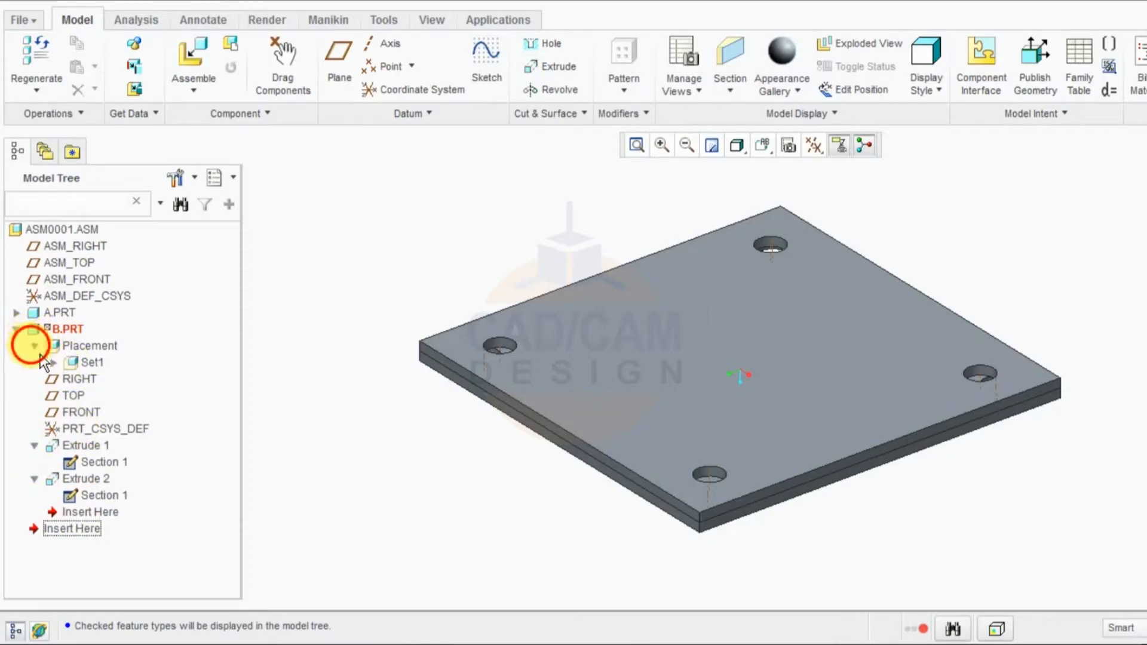
left_click(17, 329)
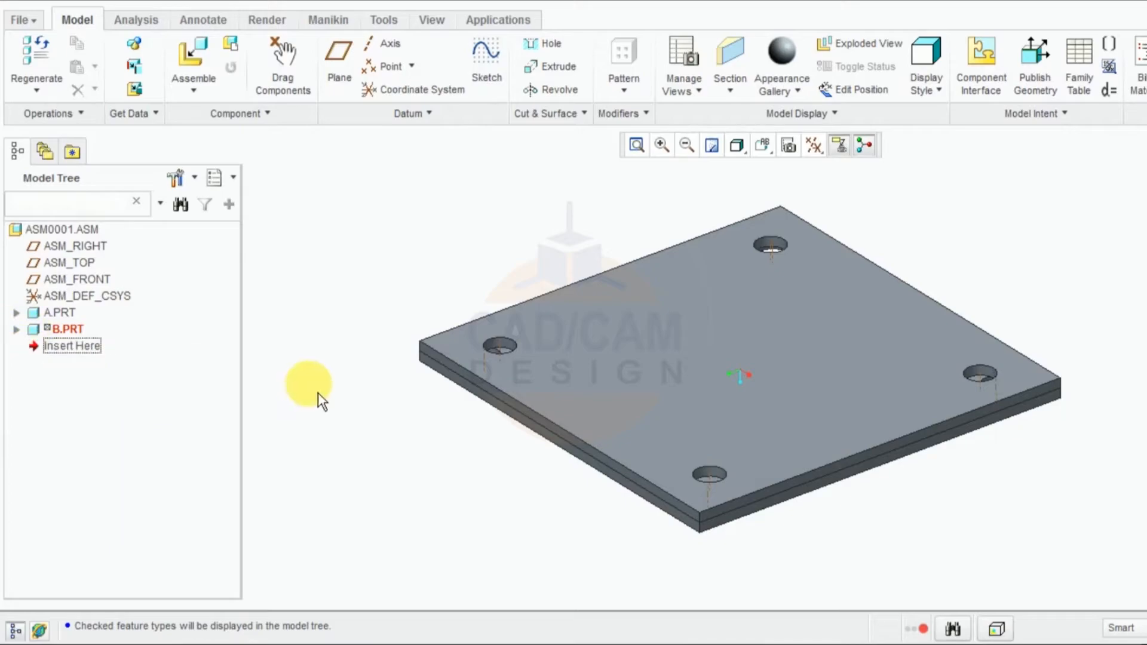
Redefine the placement of b.prt and delete the Coincident constraint at the plate's front corner hole.
right_click(71, 335)
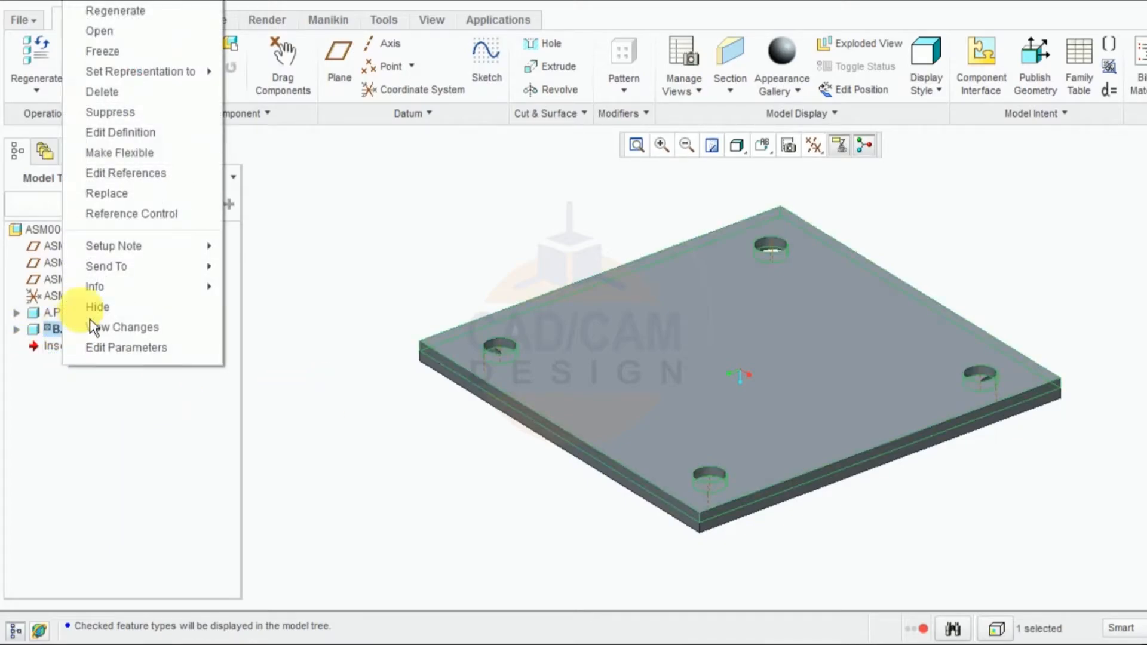
left_click(128, 135)
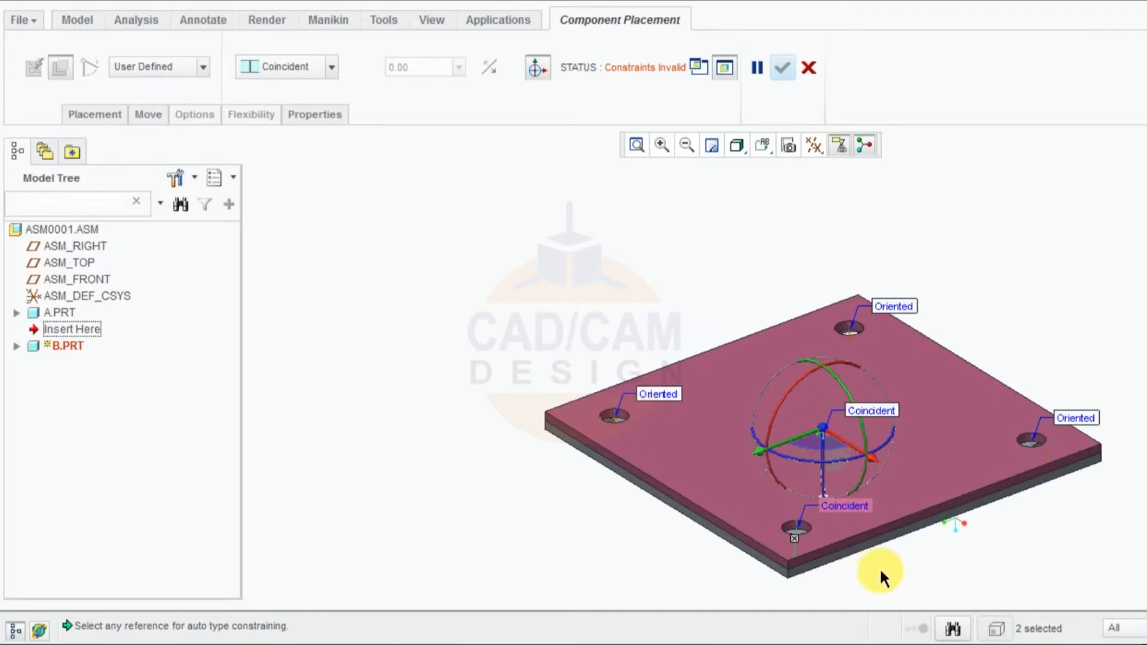
mouse_move(882, 573)
middle_mouse_down()
mouse_move(876, 550)
mouse_move(874, 591)
middle_mouse_up()
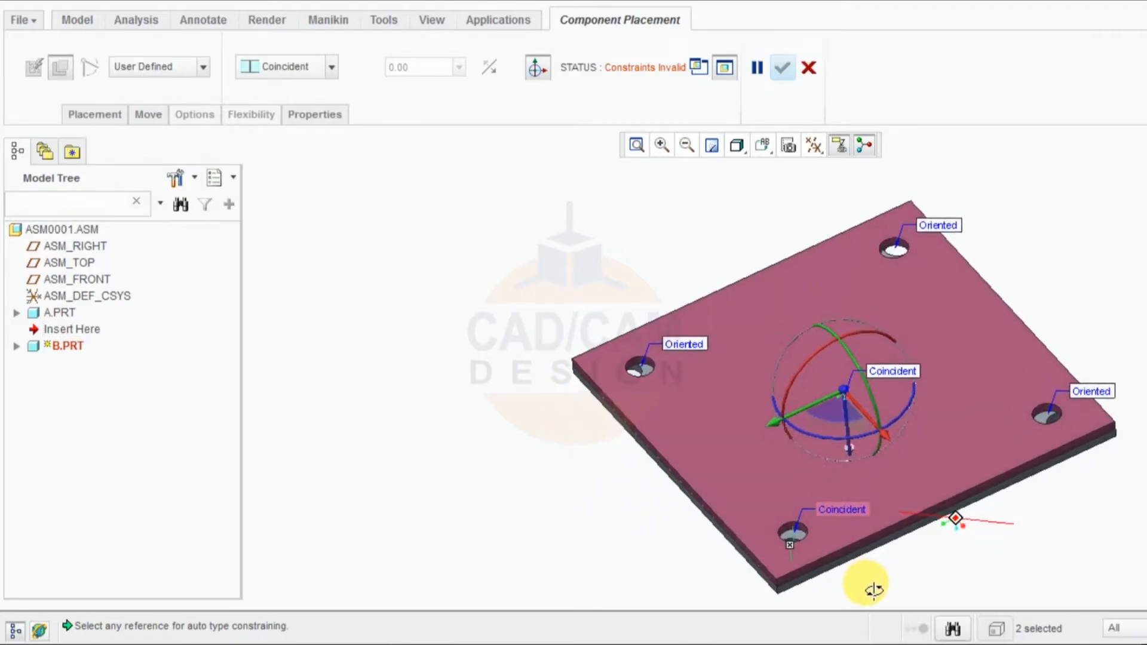
scroll(856, 578, "up", 2)
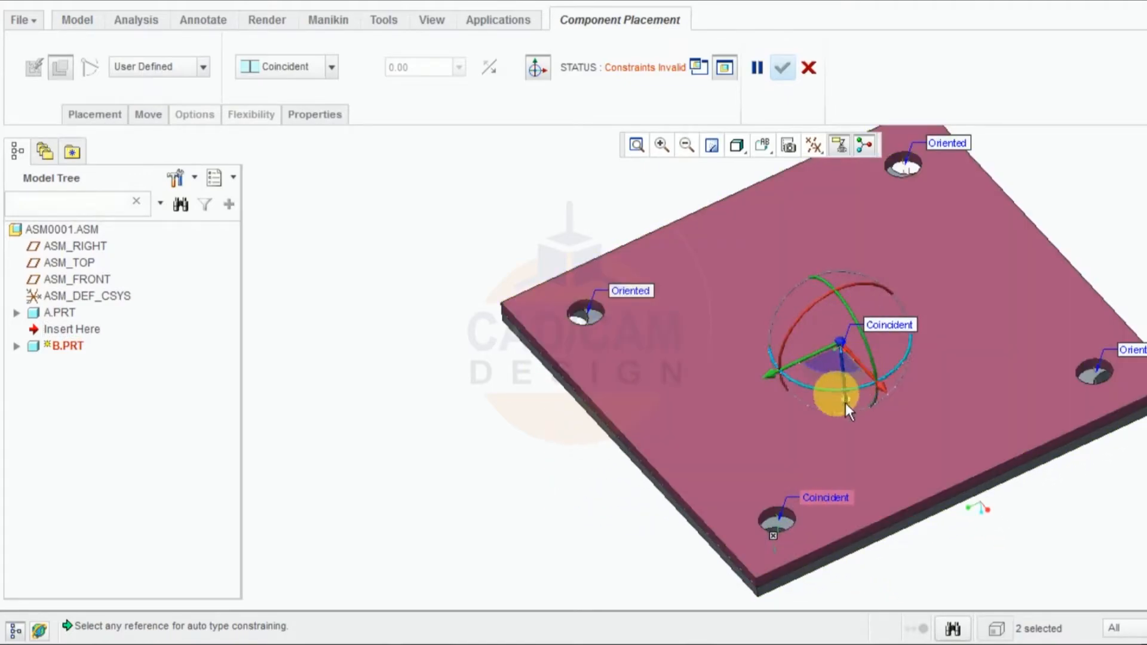
middle_click_drag(988, 559, 827, 586)
scroll(826, 575, "up", 6)
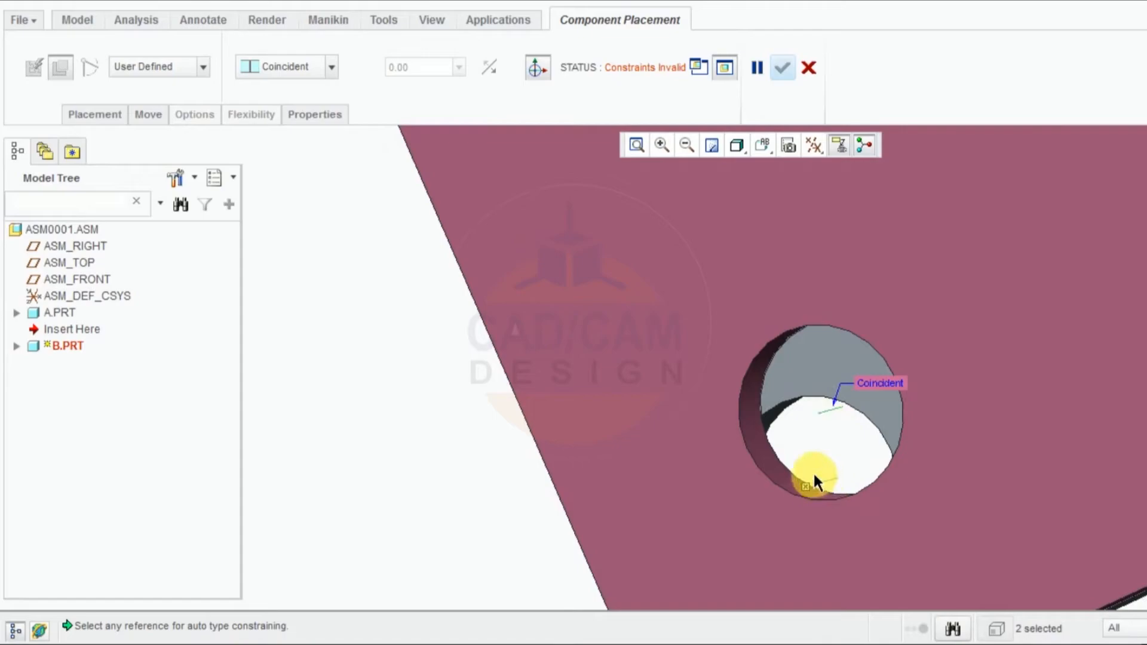
scroll(814, 475, "down", 8)
middle_click_drag(658, 505, 702, 502)
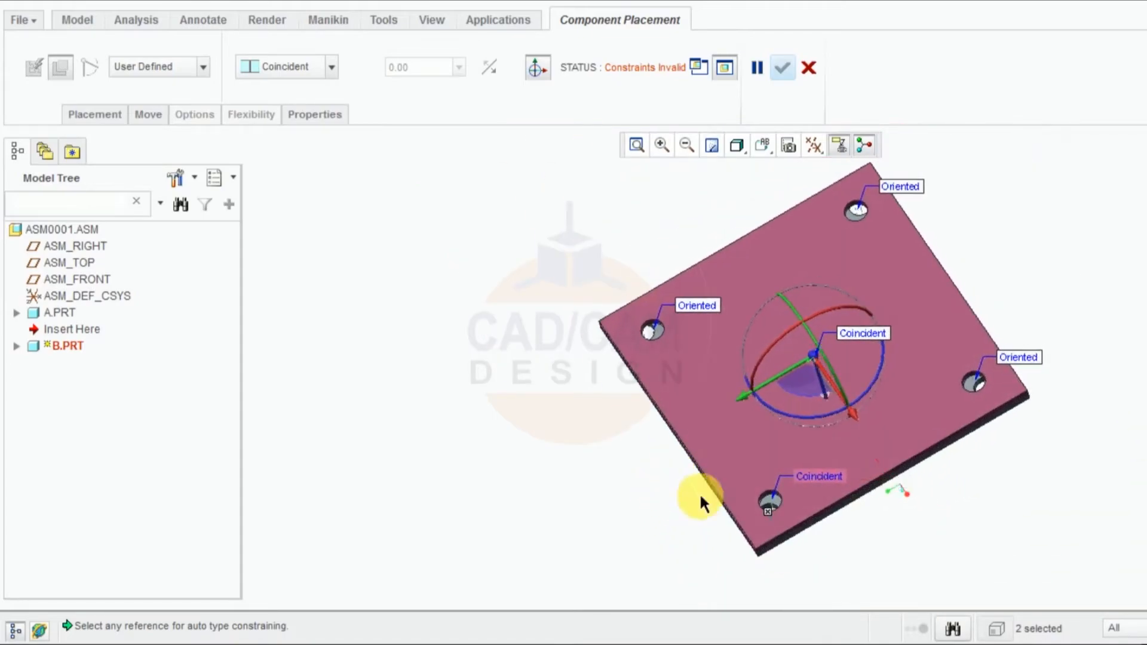
scroll(804, 489, "up", 3)
right_click(760, 510)
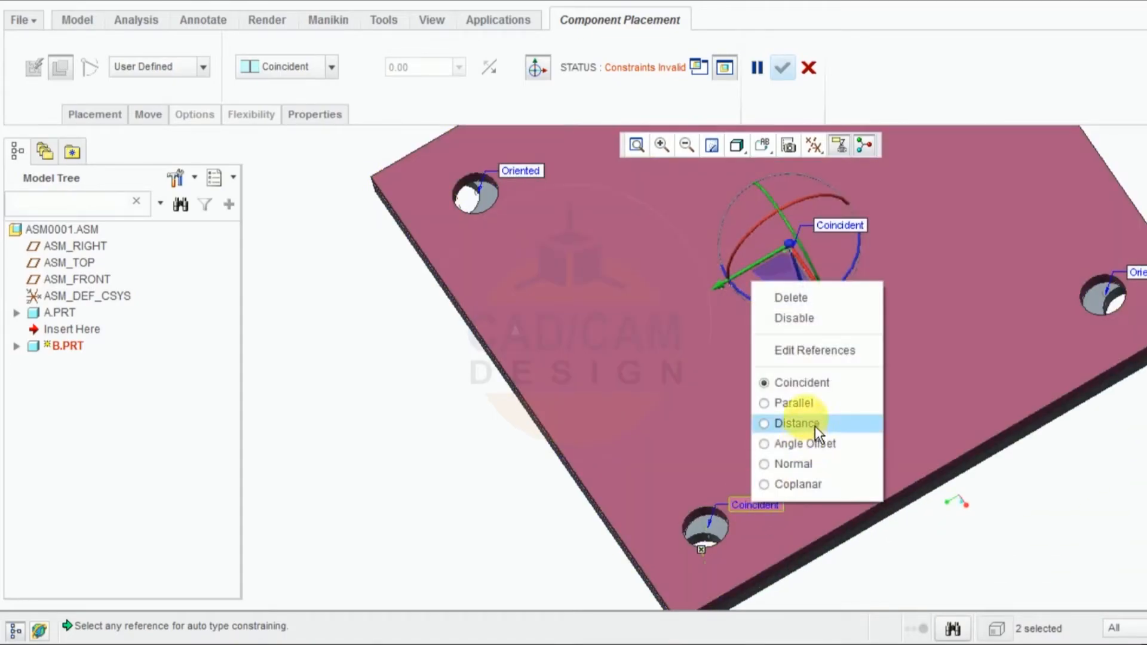
left_click(783, 298)
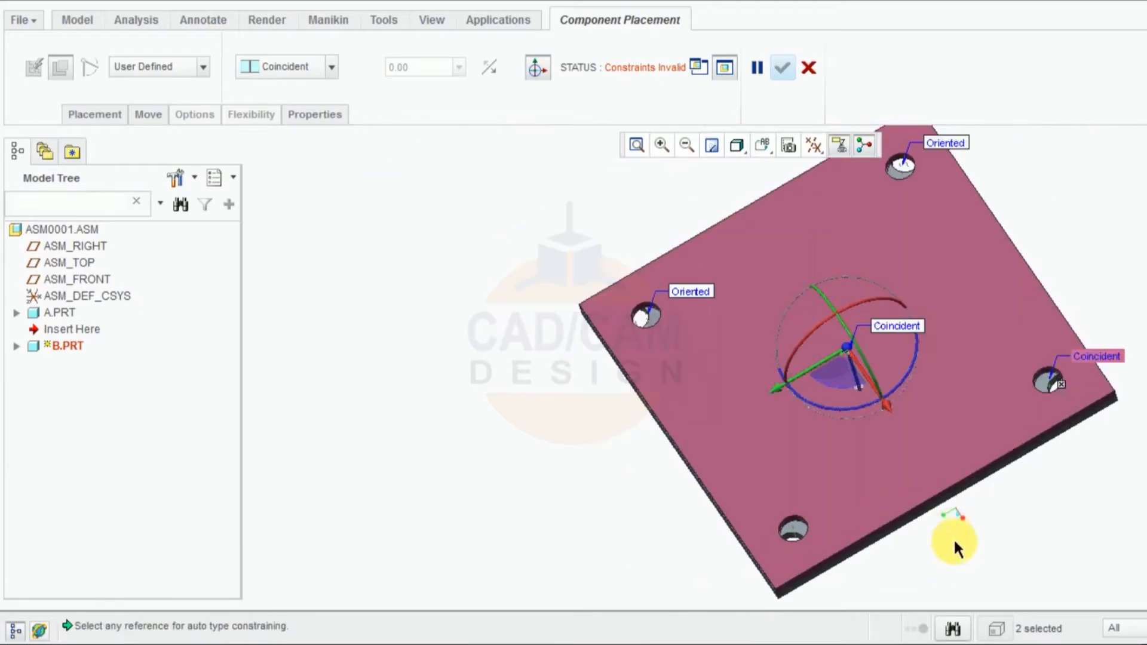
Delete the Coincident constraint at the hole nearest the plate's right-hand corner.
middle_click_drag(954, 538, 1122, 402)
scroll(981, 415, "up", 3)
right_click(993, 426)
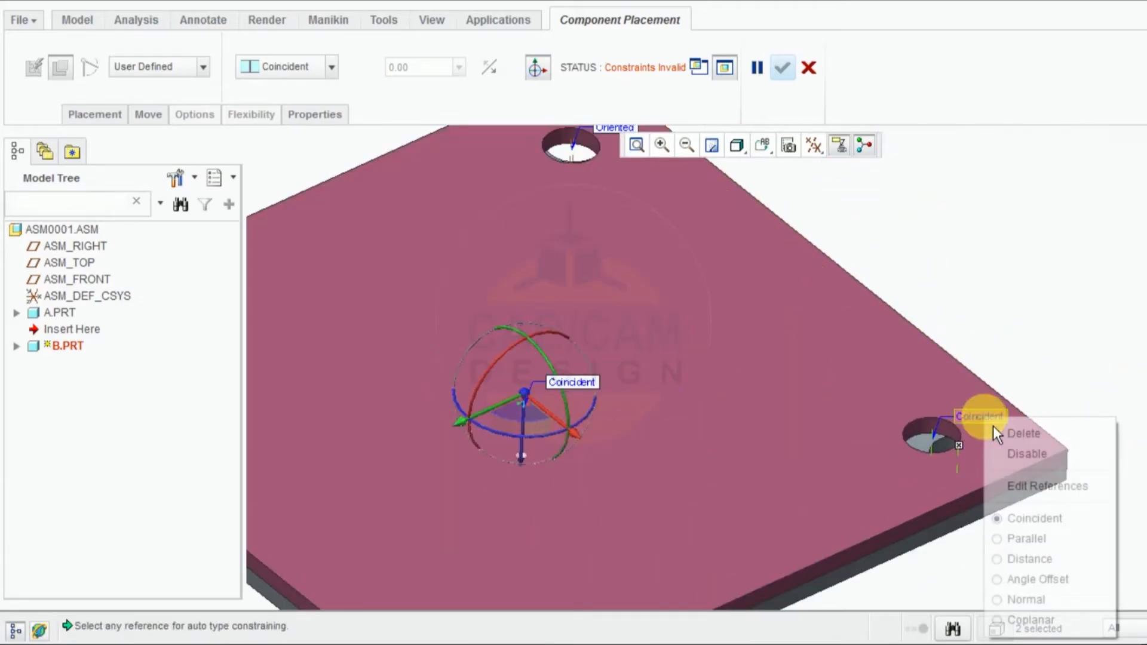
left_click(1016, 442)
scroll(1060, 377, "down", 3)
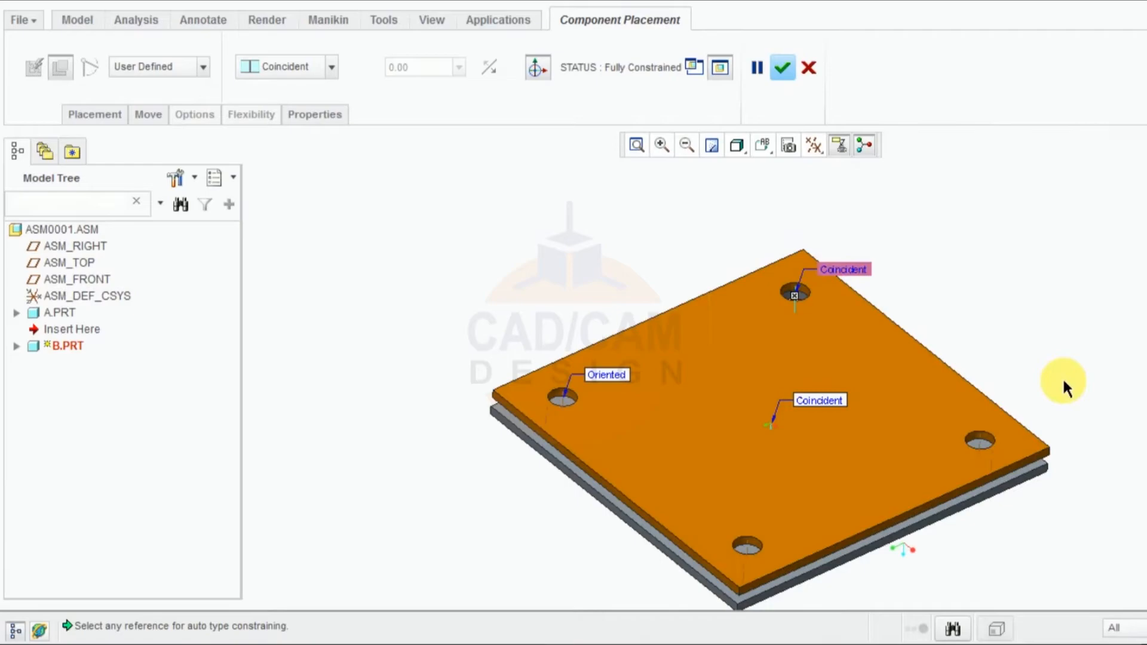
Check how the plates' holes line up under the remaining constraints and accept the redefined placement of b.prt.
middle_click_drag(1063, 378, 665, 333)
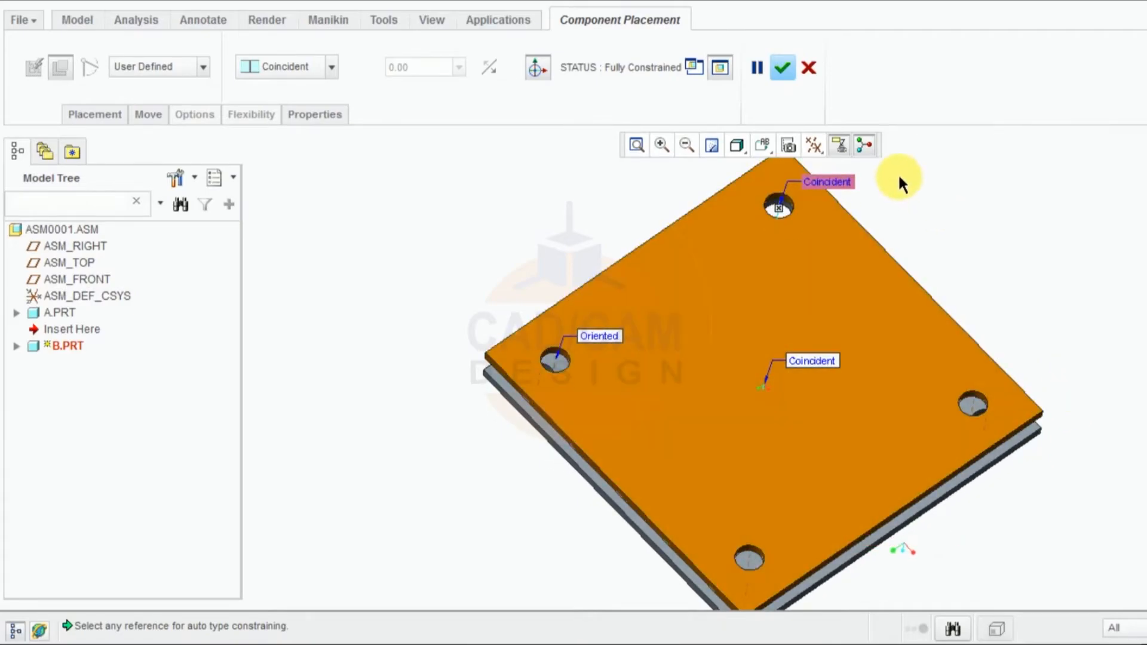
middle_click_drag(901, 180, 894, 272)
scroll(860, 180, "down", 3)
scroll(853, 166, "up", 6)
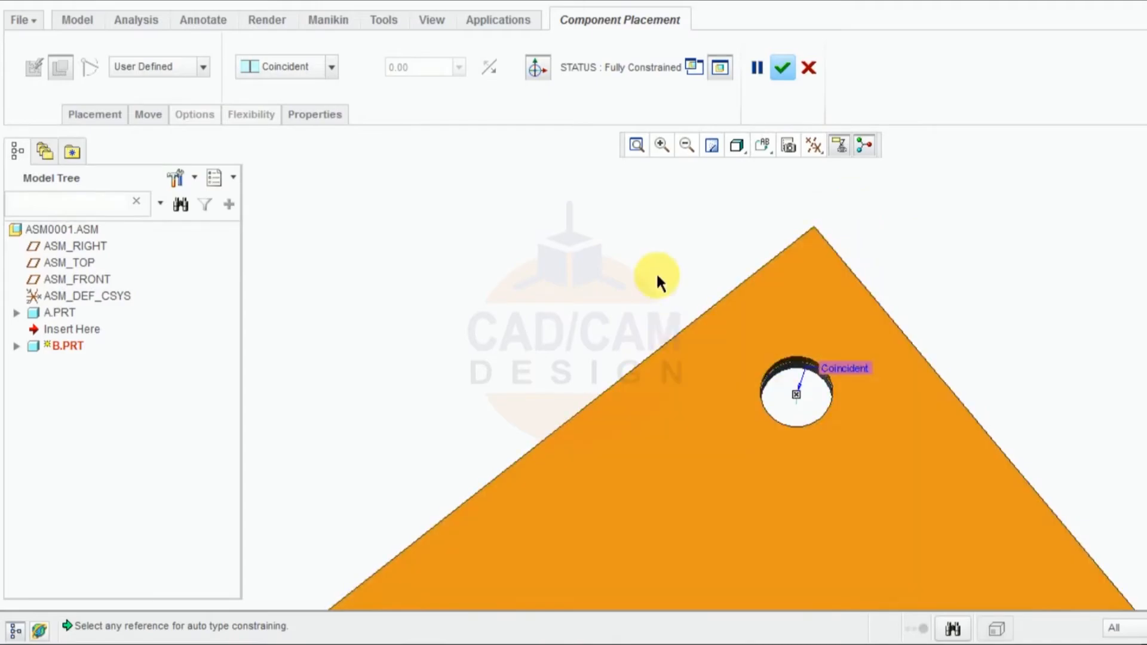
scroll(687, 293, "down", 5)
middle_click_drag(717, 312, 870, 431)
scroll(624, 454, "up", 2)
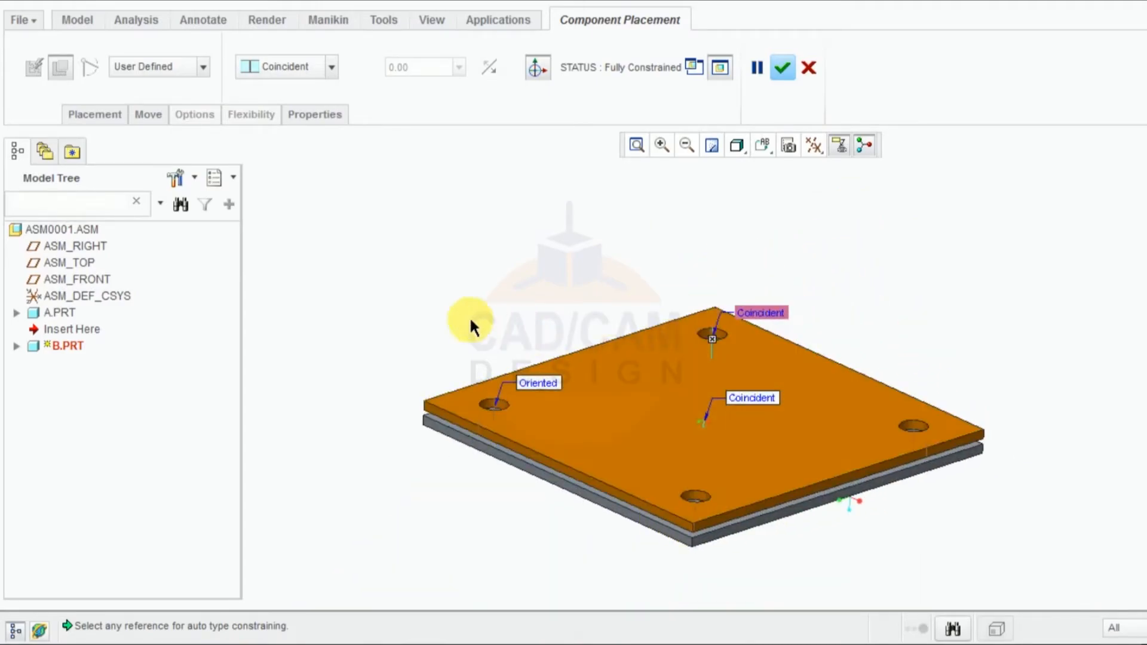
middle_click_drag(513, 293, 541, 270)
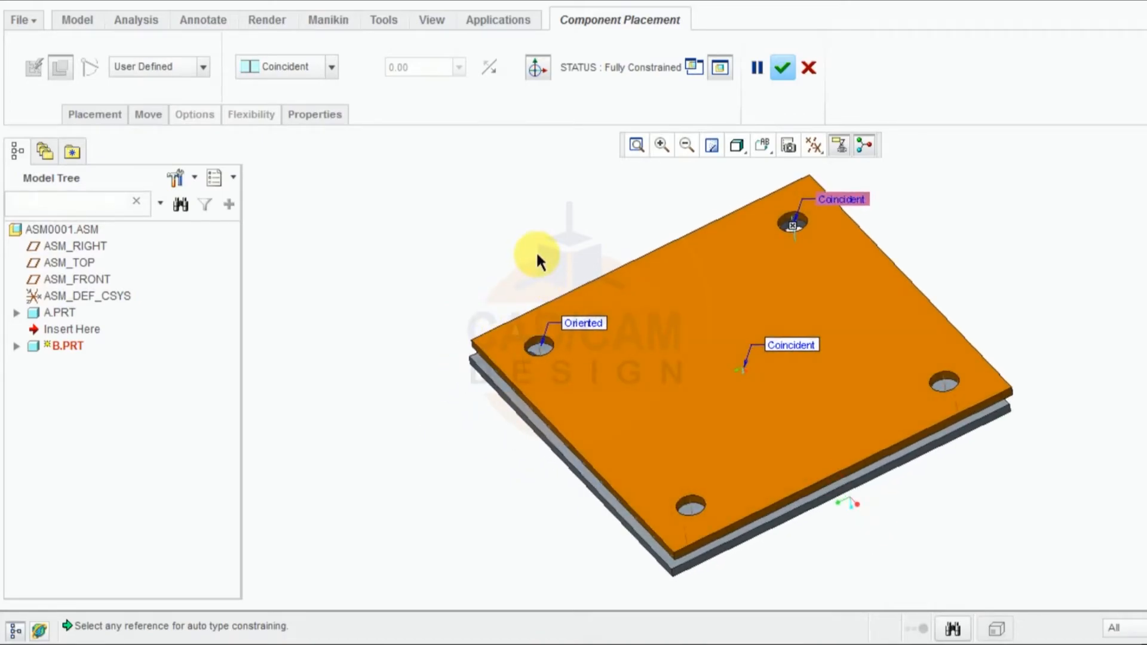
left_click(783, 68)
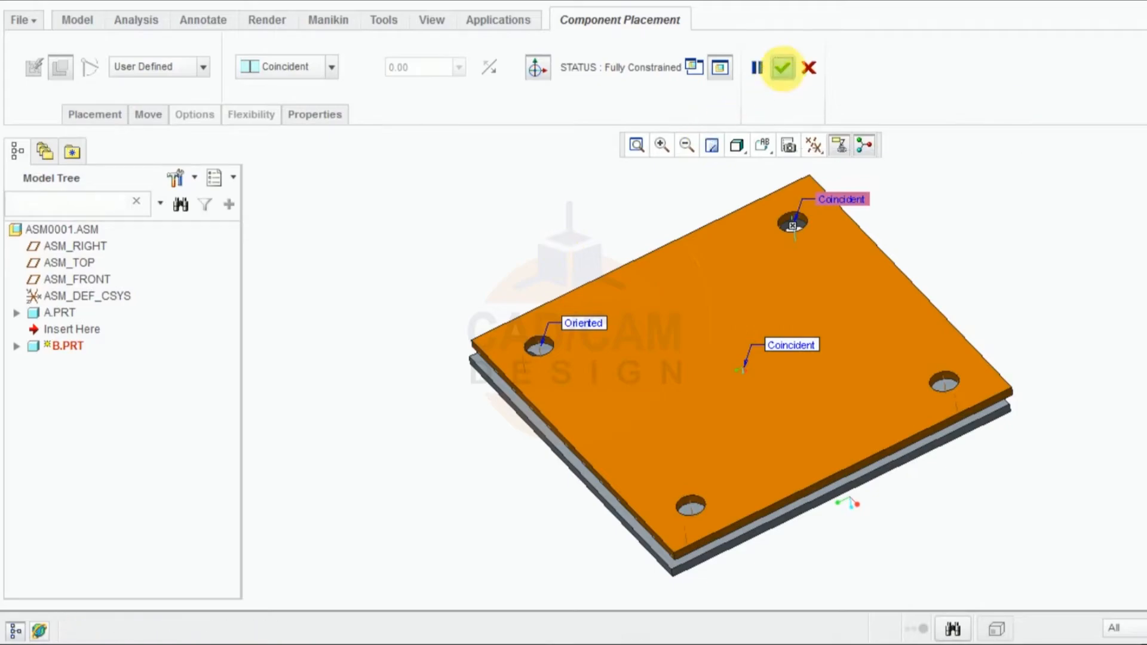
Examine the offset between the stacked plates and the alignment of their four corner holes from several directions.
scroll(618, 372, "up", 3)
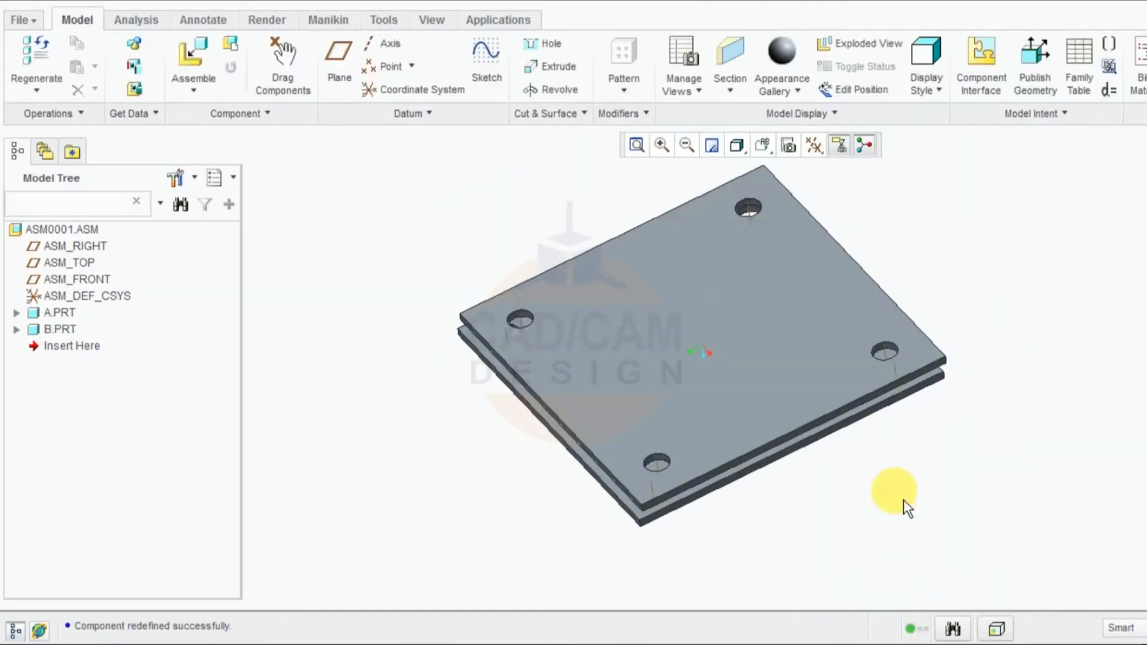
middle_click_drag(951, 423, 887, 373)
scroll(487, 231, "down", 3)
scroll(655, 269, "up", 2)
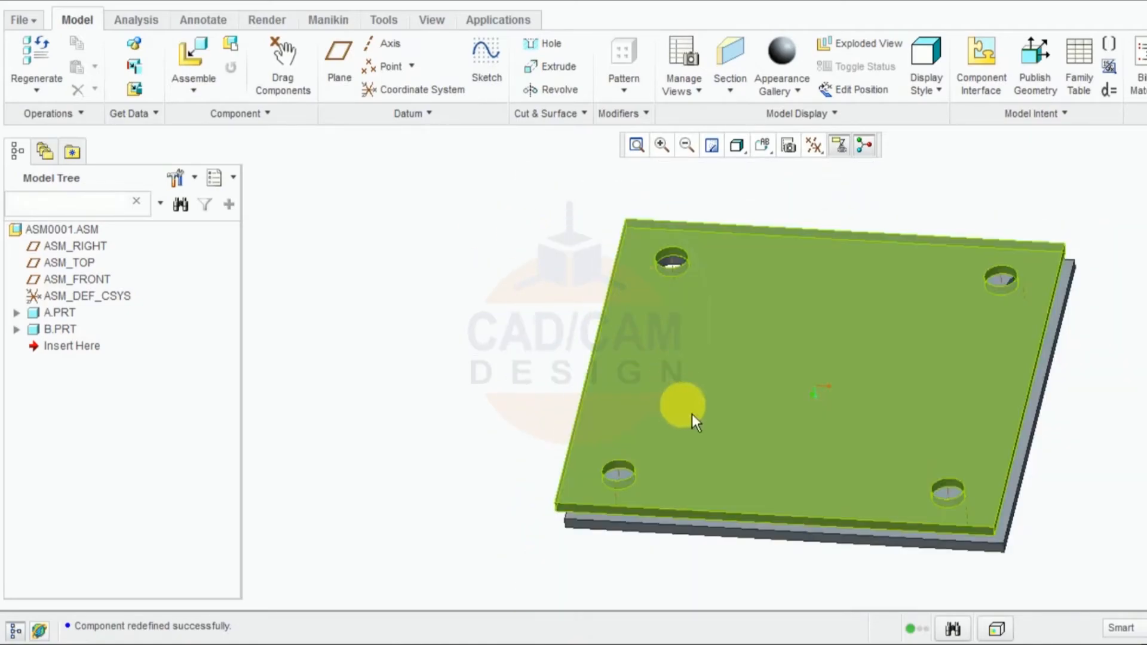
middle_click_drag(692, 414, 651, 451)
scroll(504, 446, "up", 3)
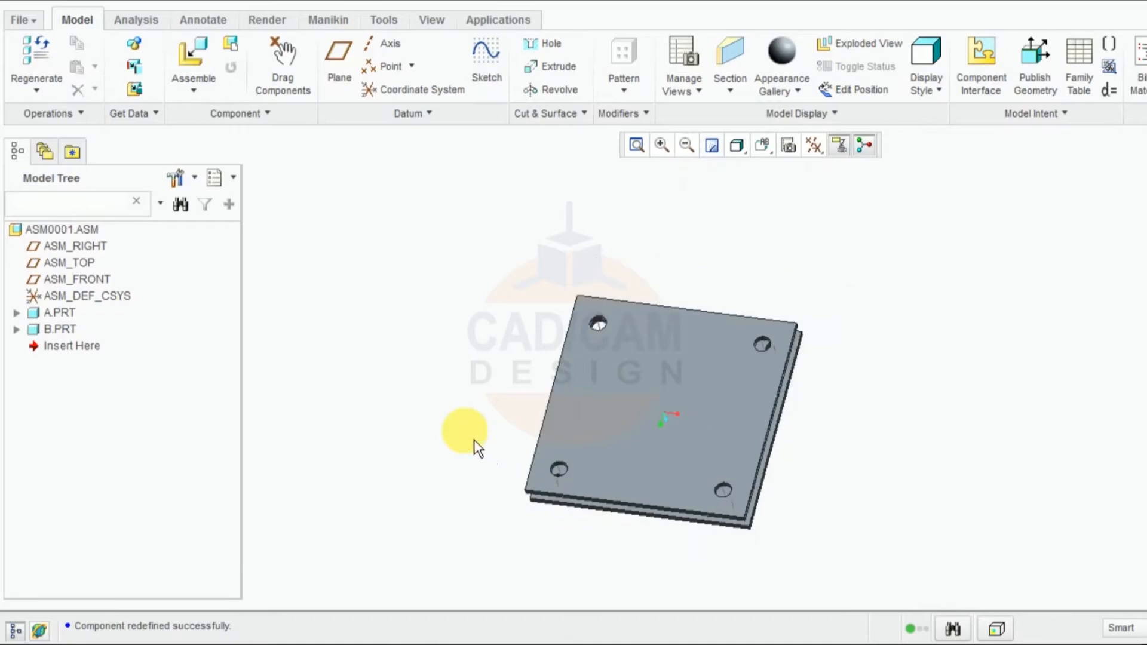
mouse_move(464, 436)
middle_mouse_down()
mouse_move(435, 414)
mouse_move(449, 404)
middle_mouse_up()
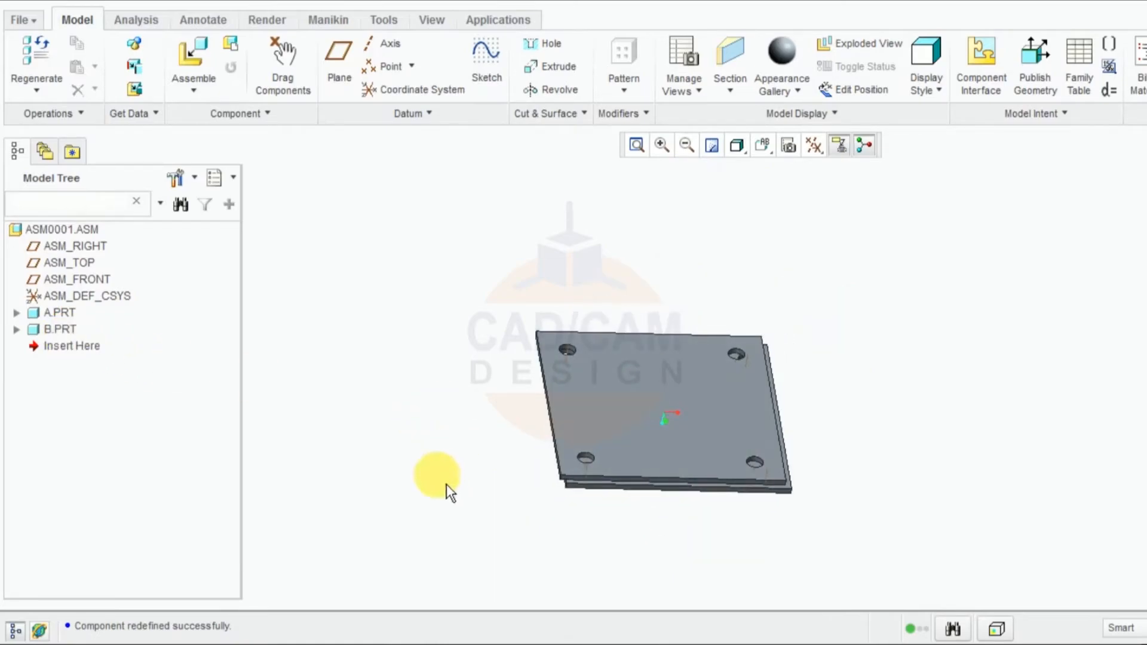
mouse_move(447, 484)
middle_mouse_down()
mouse_move(474, 302)
mouse_move(474, 328)
middle_mouse_up()
scroll(526, 405, "down", 2)
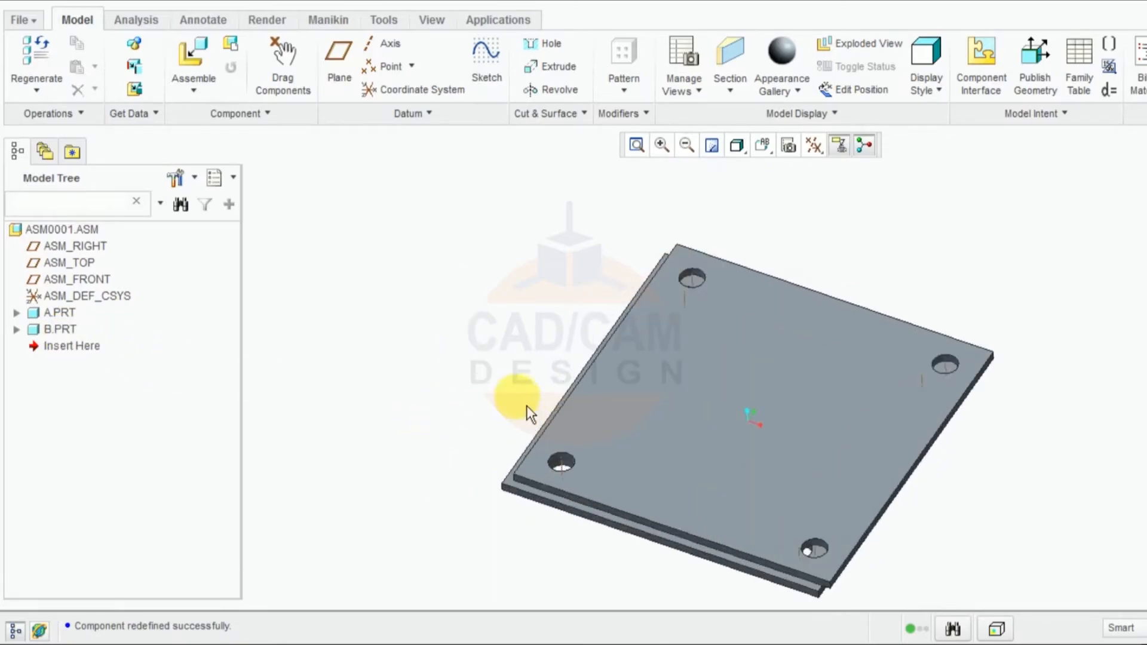
Measure the distance between two adjacent corner holes of the lower plate, selecting only hole surfaces.
left_click(136, 20)
left_click(509, 60)
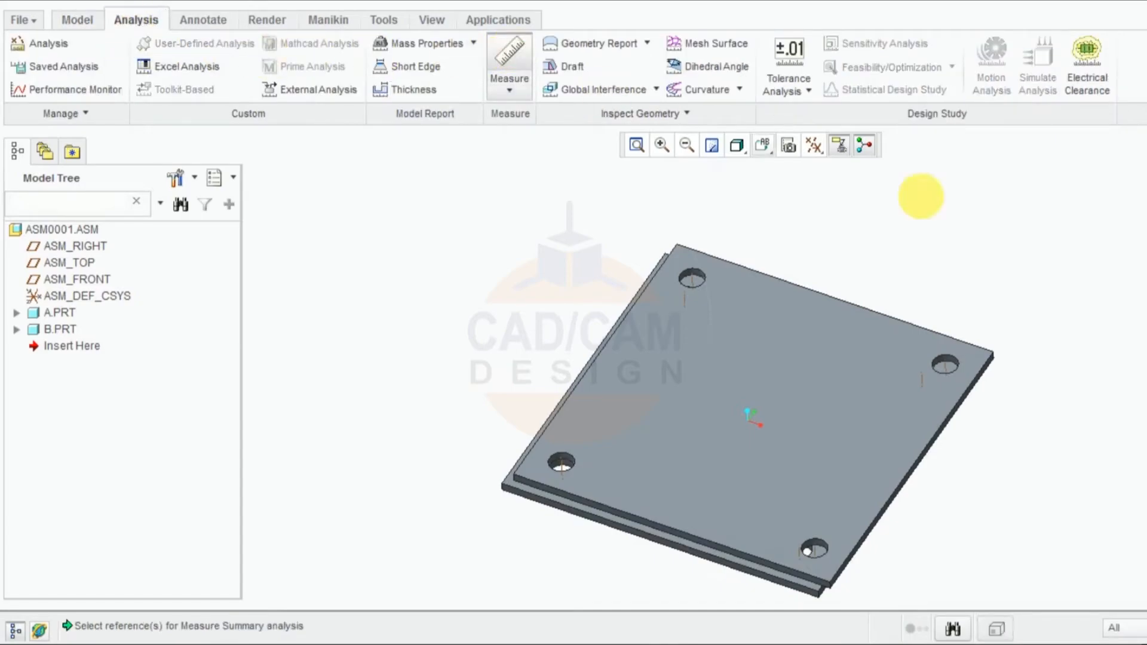
left_click(1014, 154)
left_click(1113, 629)
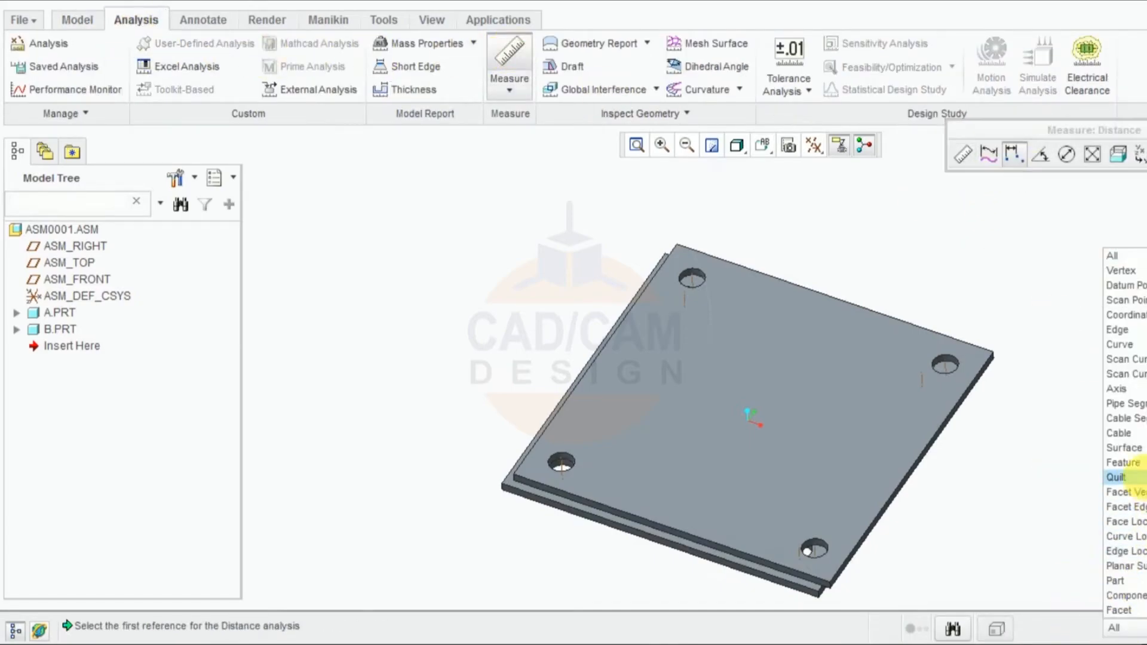
left_click(1124, 380)
left_click(952, 363)
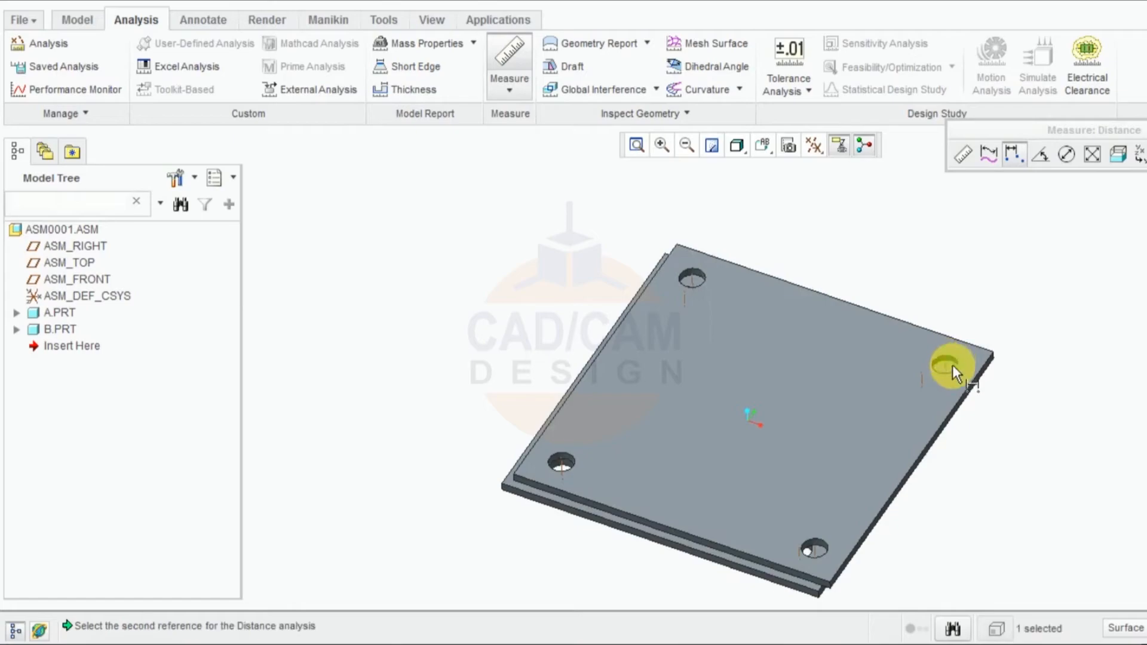
left_click(816, 547)
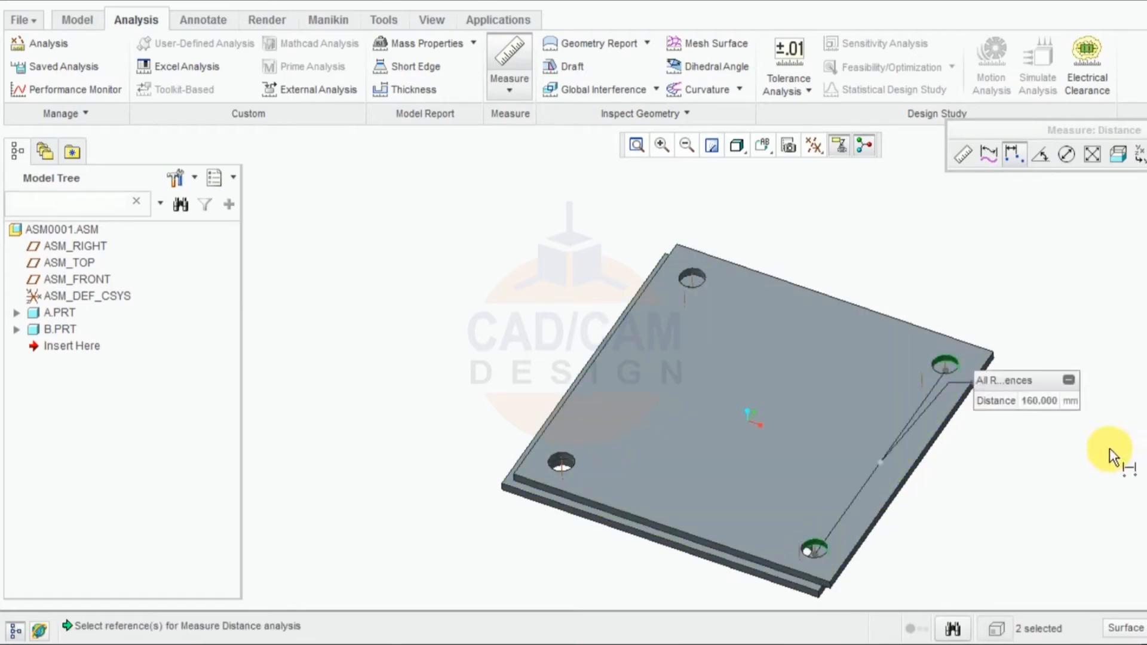
Measure the distance between the corresponding two holes of the upper plate b.prt and close the measurement.
middle_click_drag(1110, 449, 904, 290)
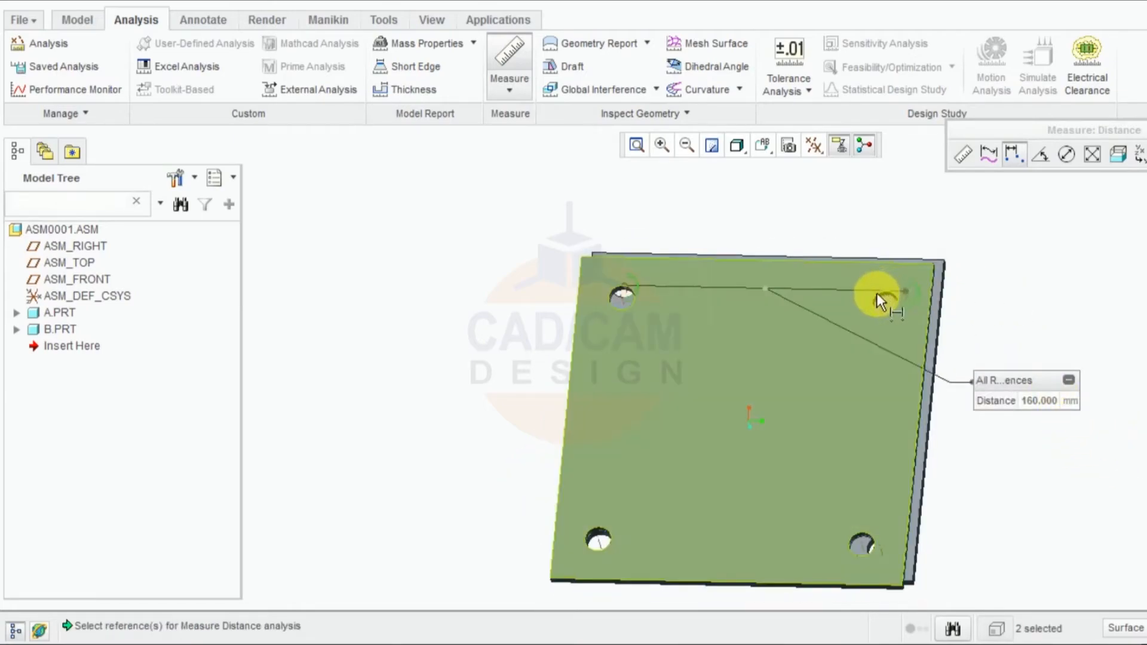
left_click(876, 298)
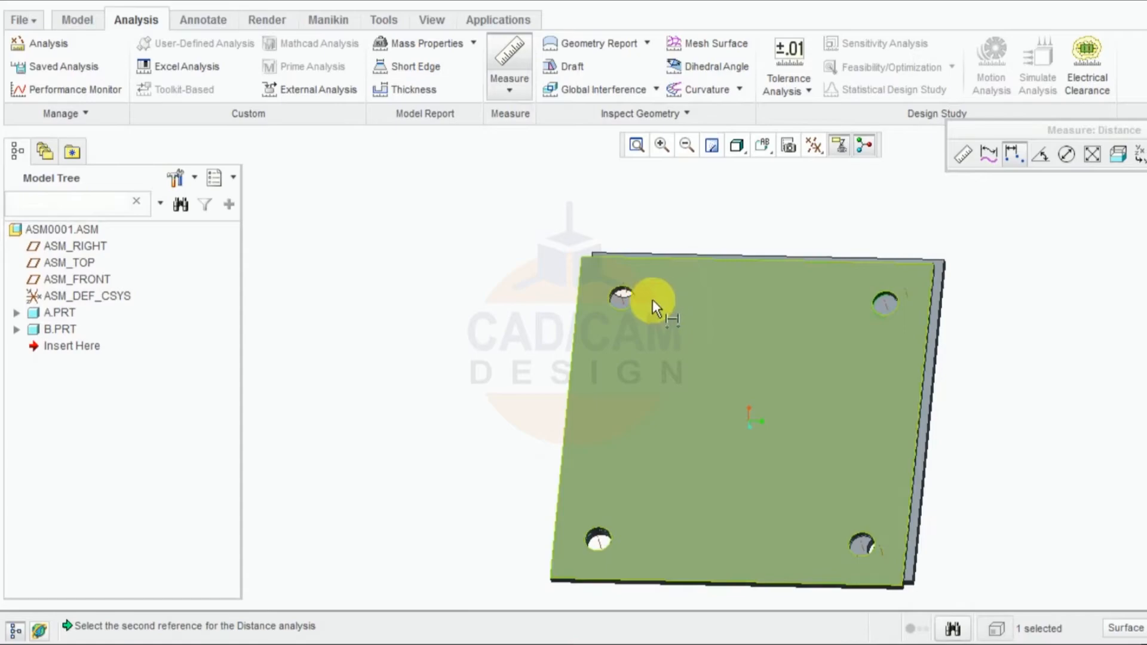
left_click(610, 295)
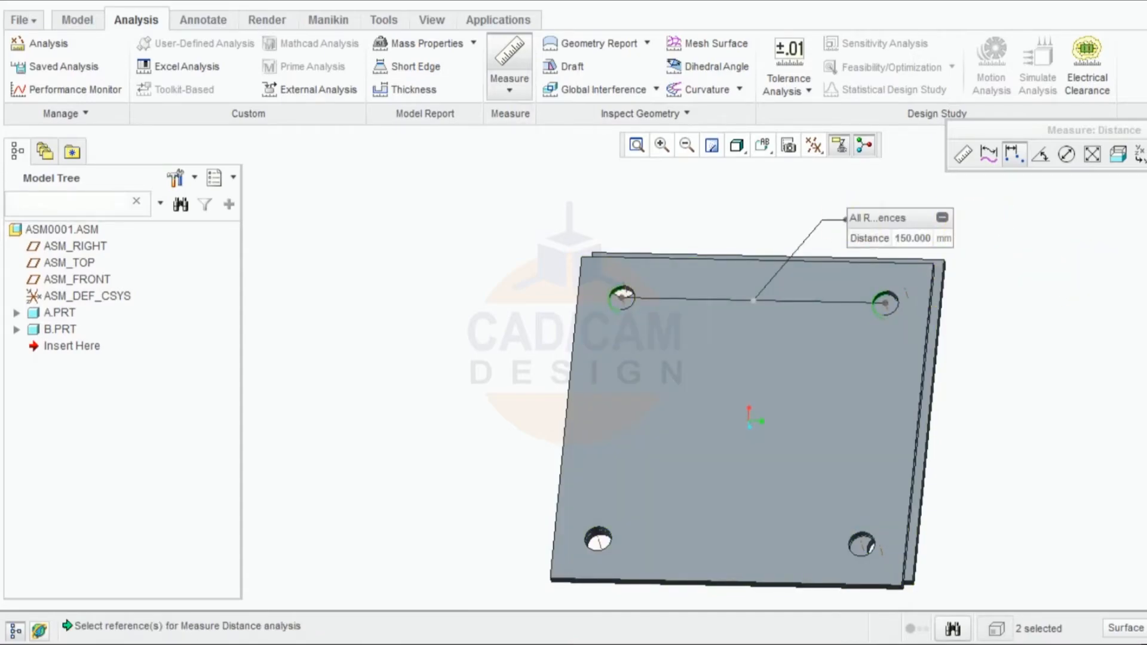
left_click(1146, 130)
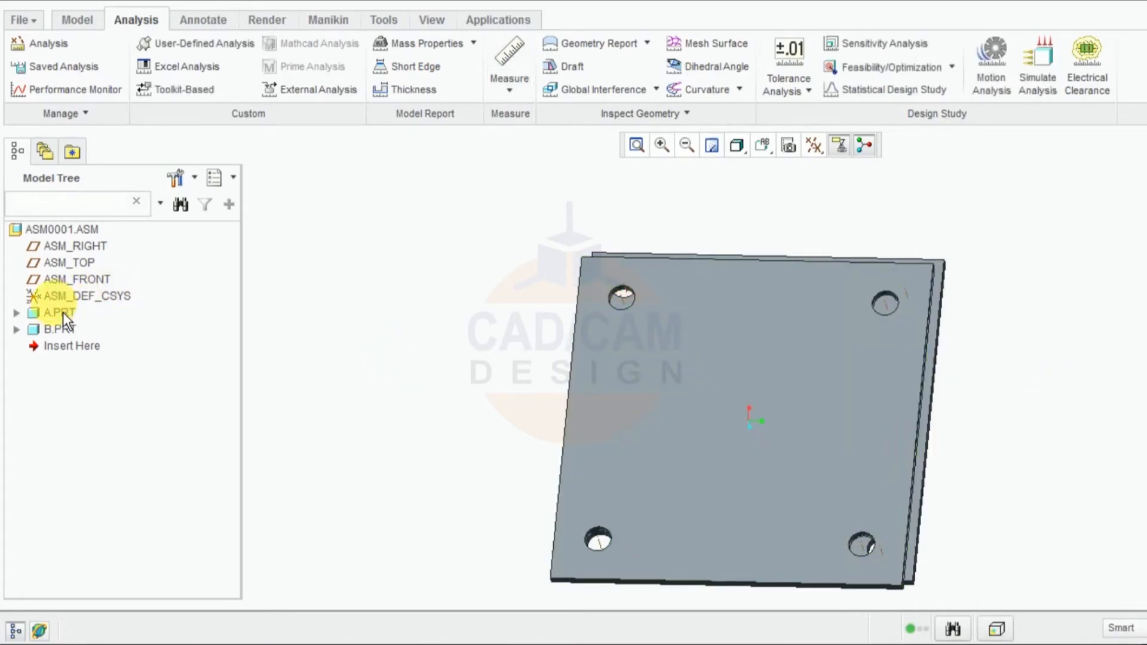
Open b.prt from the assembly and edit the internal section sketch of its hole cut, Extrude 2.
left_click(60, 330)
right_click(62, 331)
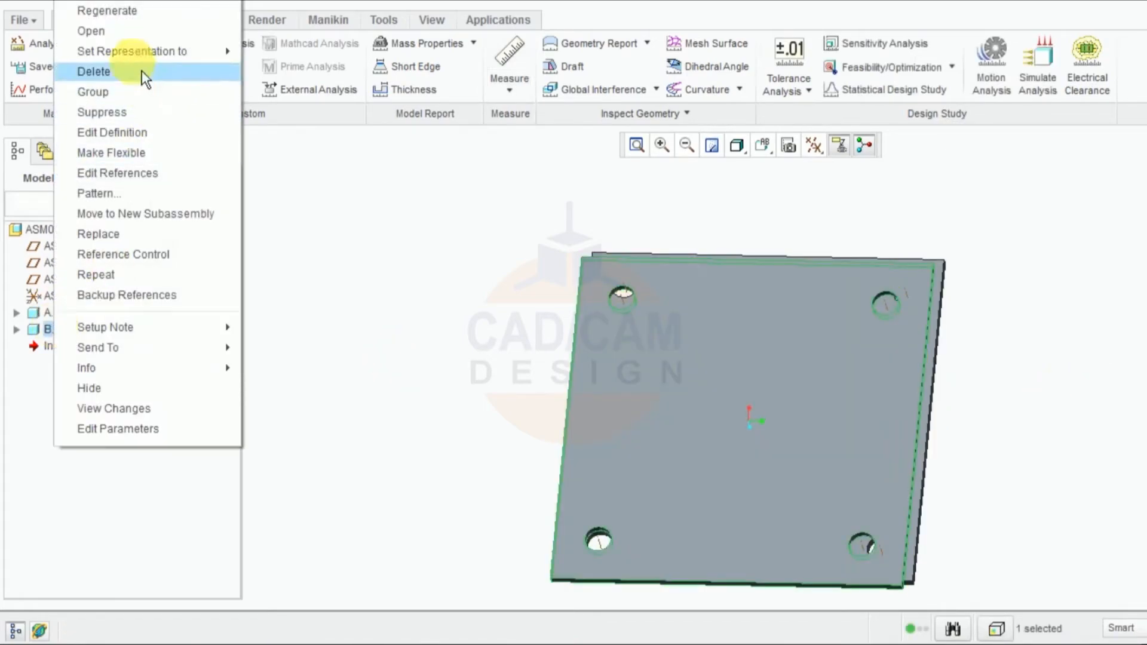
left_click(111, 31)
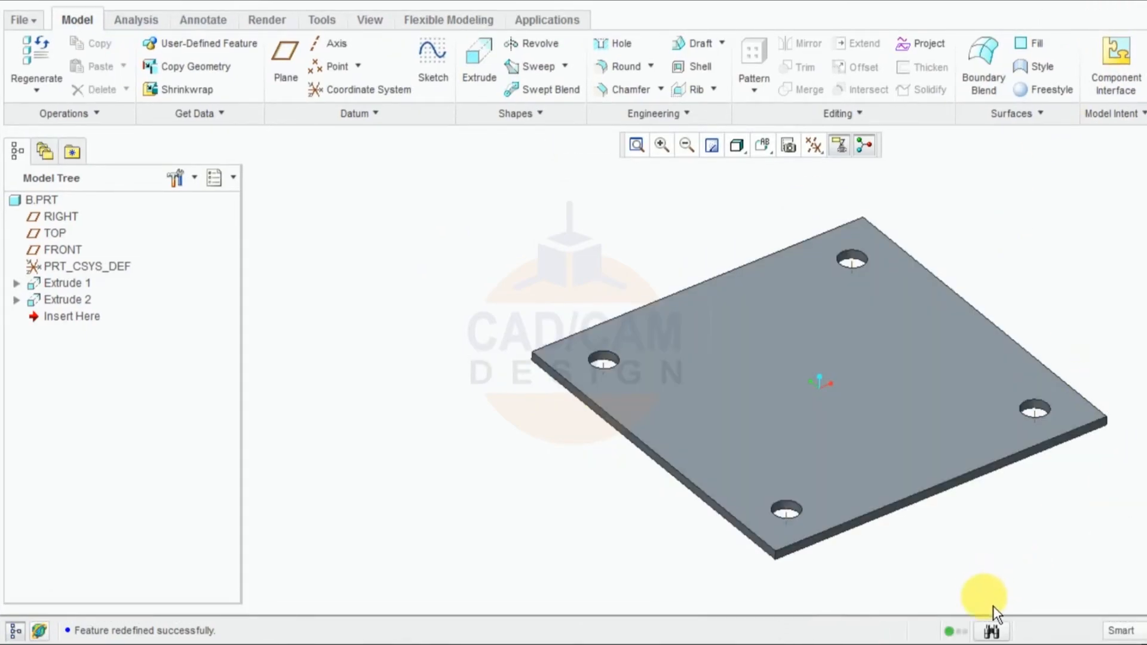
left_click(71, 304)
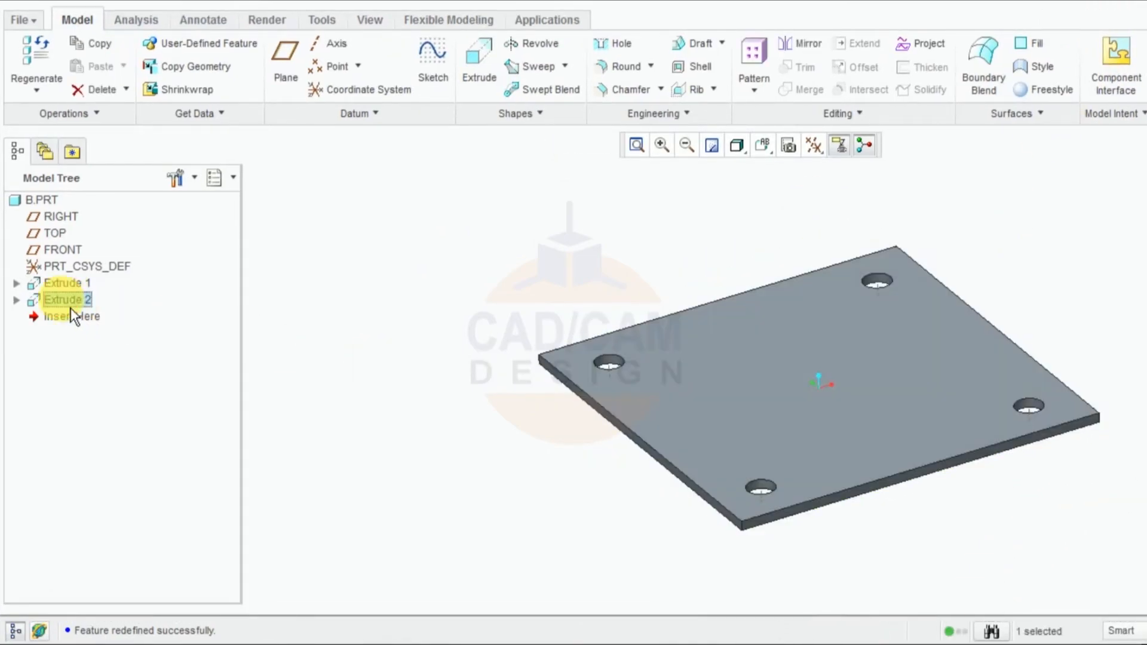
right_click(71, 307)
left_click(117, 437)
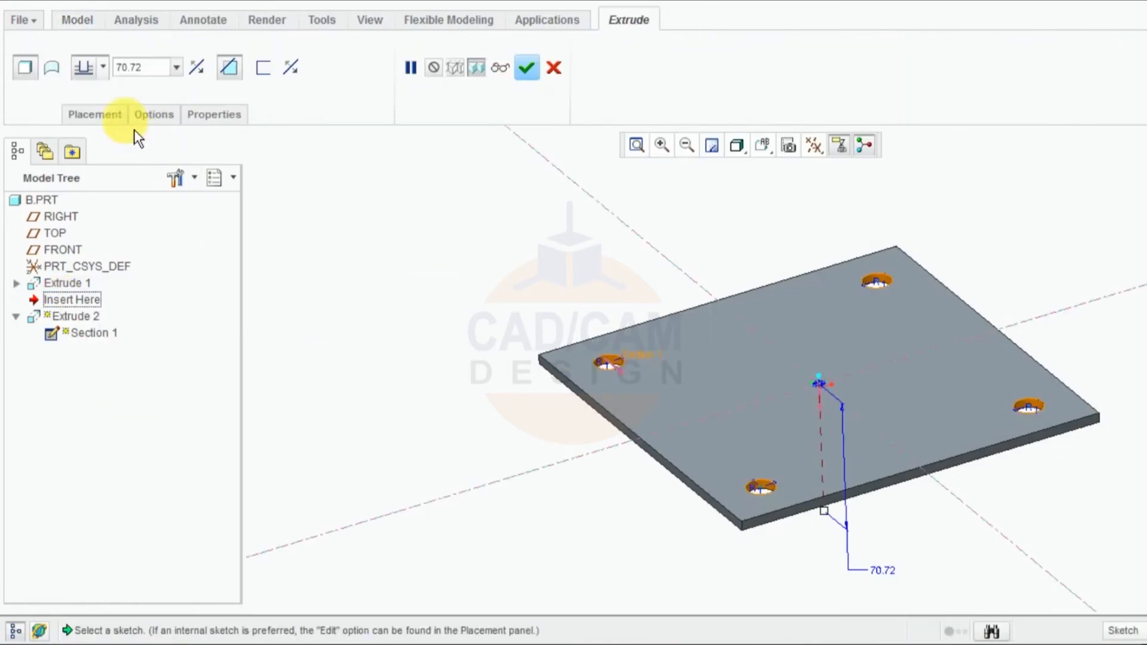
left_click(116, 115)
left_click(221, 178)
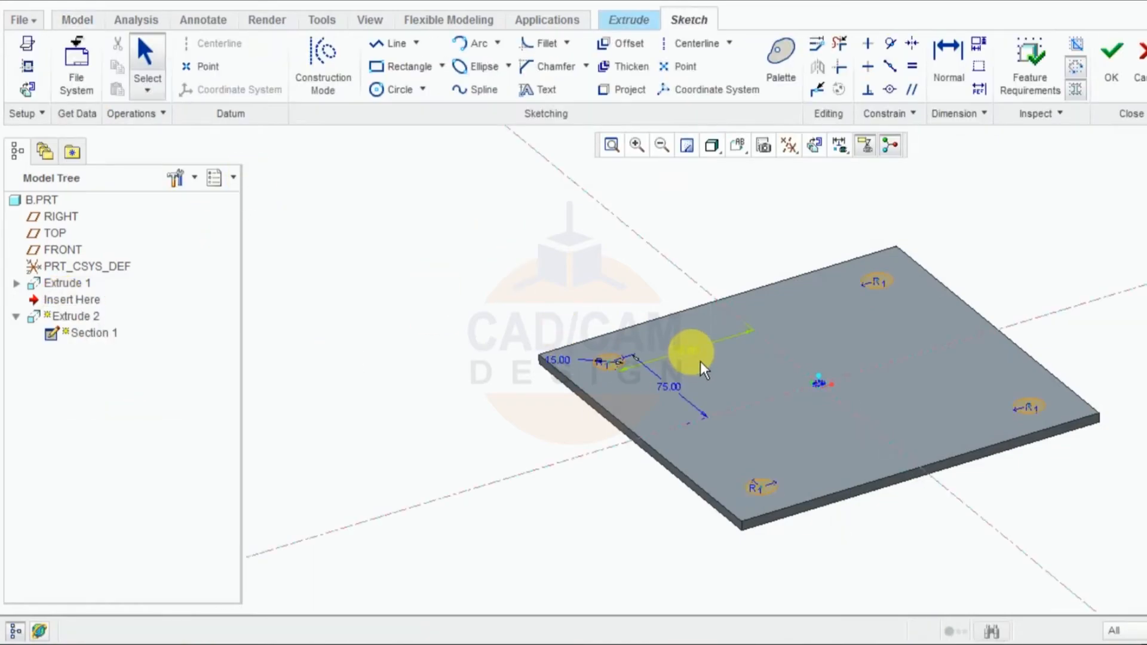
Set the hole center's offset parallel to the plate's back edge to 80 mm.
double_click(691, 357)
type("80")
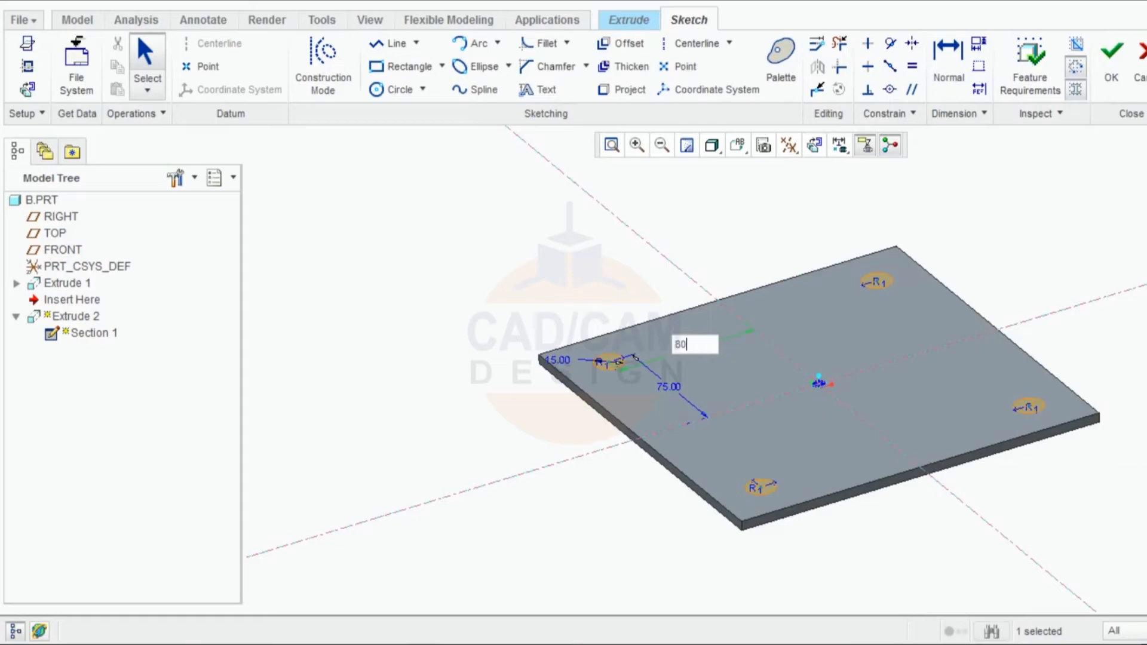
key("Return")
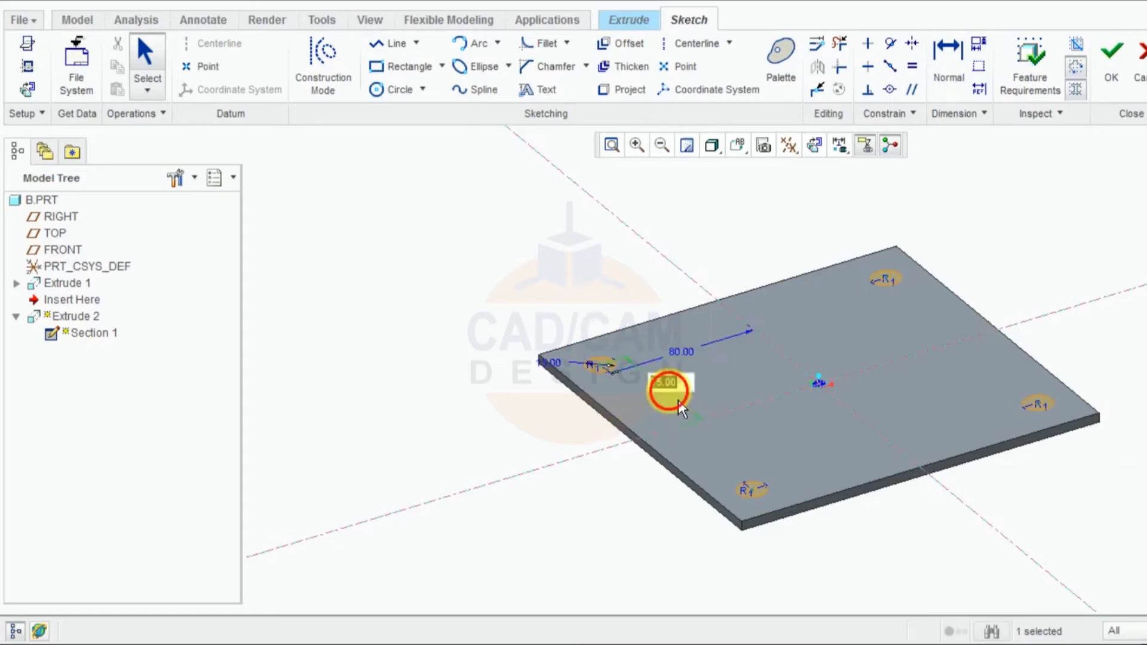
Set the hole center's other offset, parallel to the plate's side edge, to 80 mm and finish the sketch and Extrude 2.
double_click(663, 388)
type("80")
key("Return")
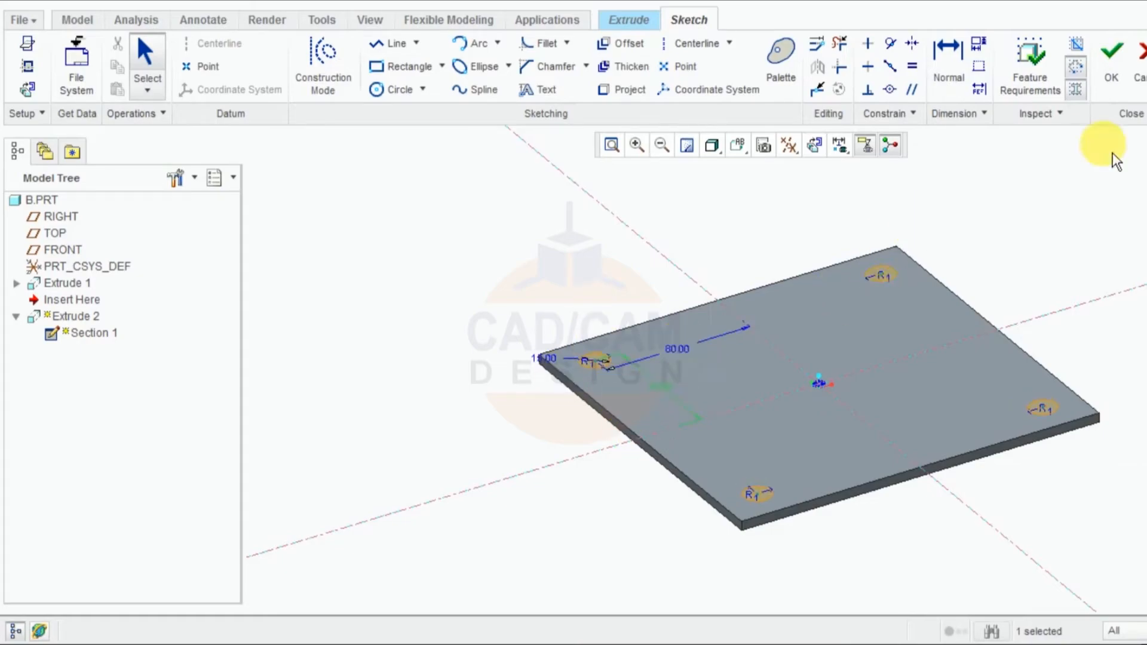
left_click(1112, 52)
left_click(529, 69)
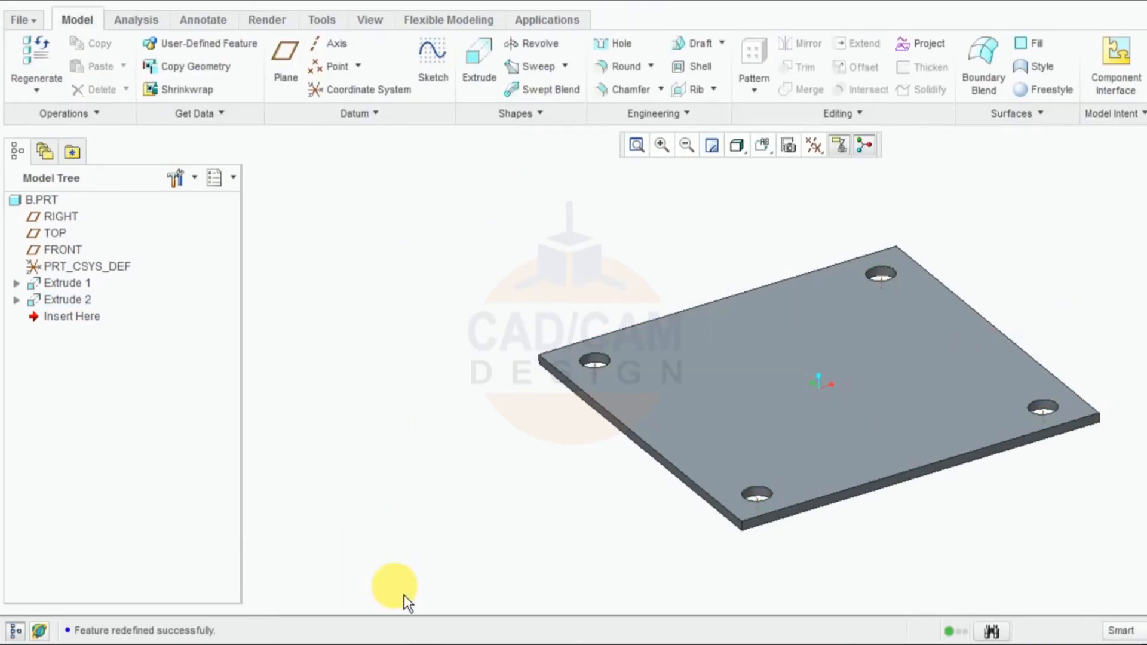
Return to the assembly ASM0001 and regenerate it with the modified b.prt.
mouse_move(412, 637)
left_click(475, 583)
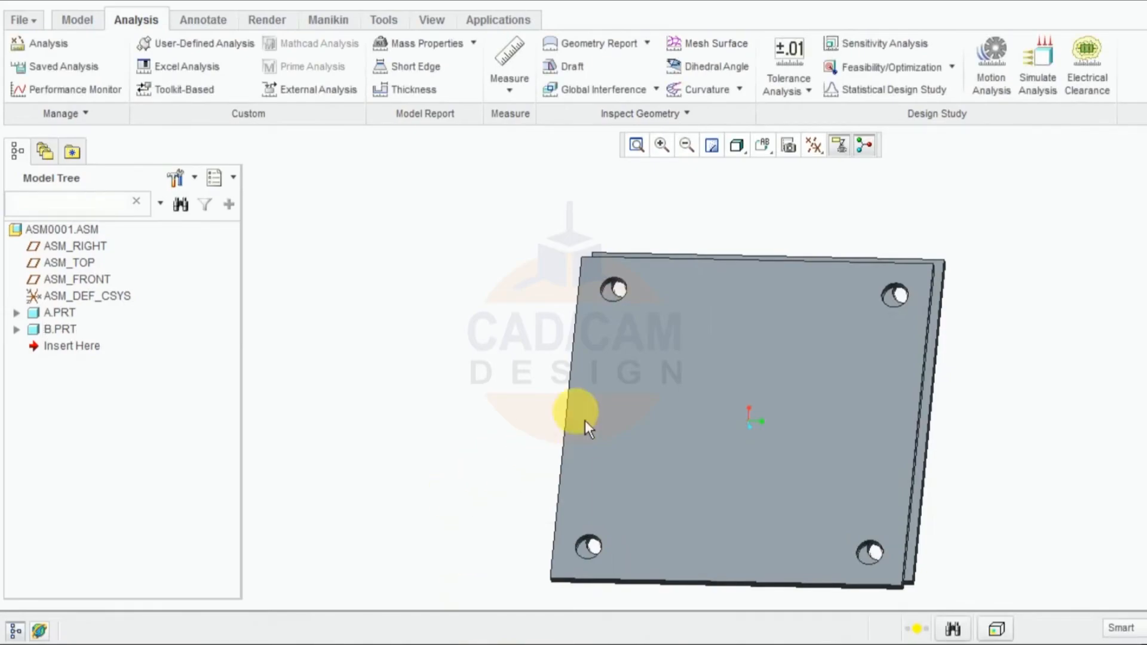
middle_click_drag(453, 376, 460, 364)
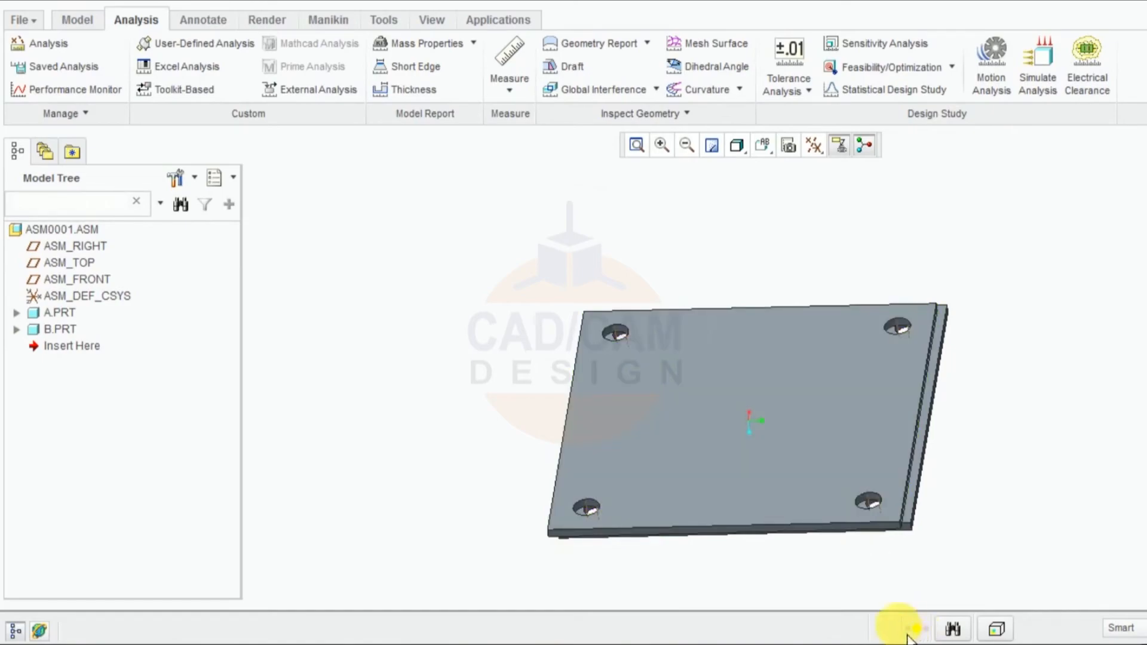
middle_click_drag(919, 575, 978, 579)
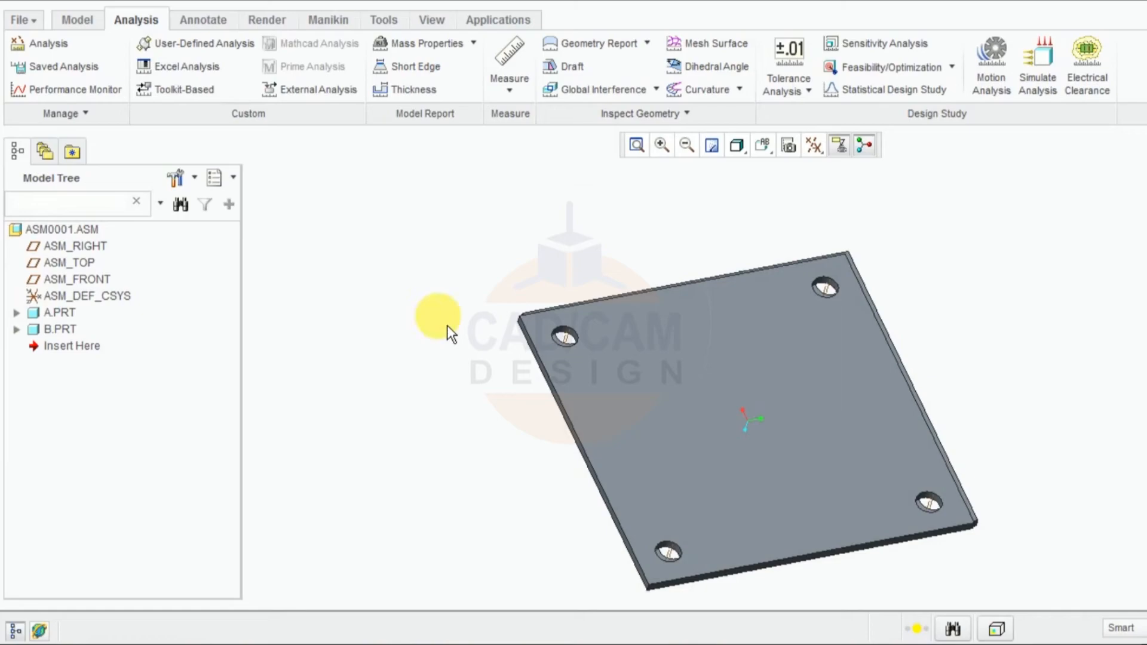
middle_click_drag(447, 325, 384, 139)
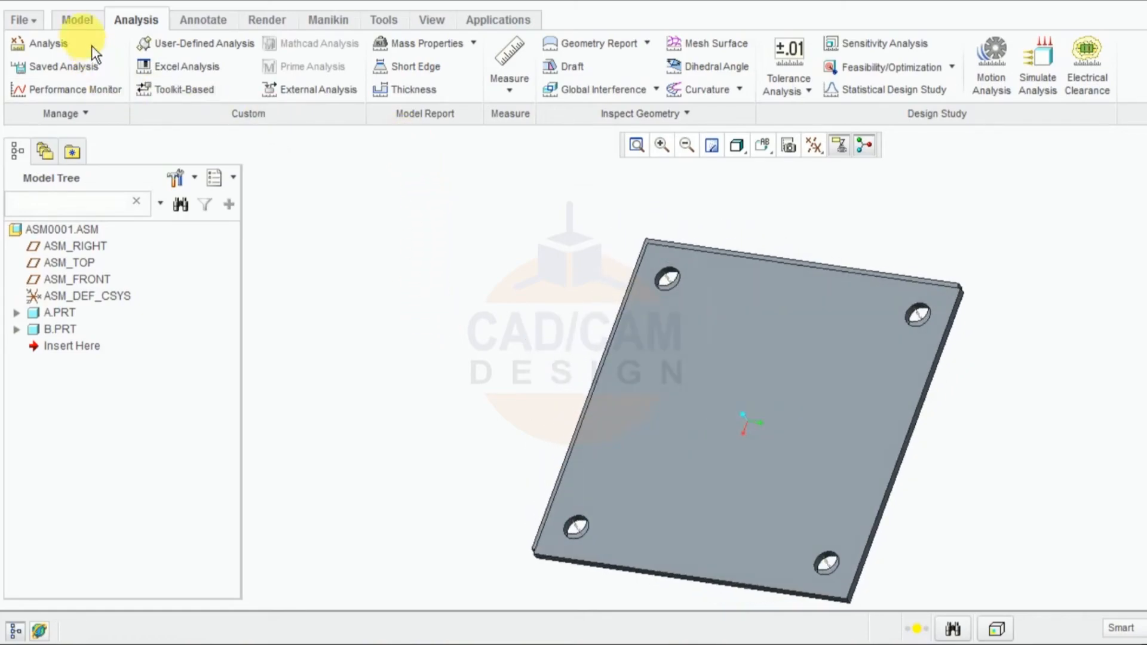
left_click(78, 20)
left_click(37, 56)
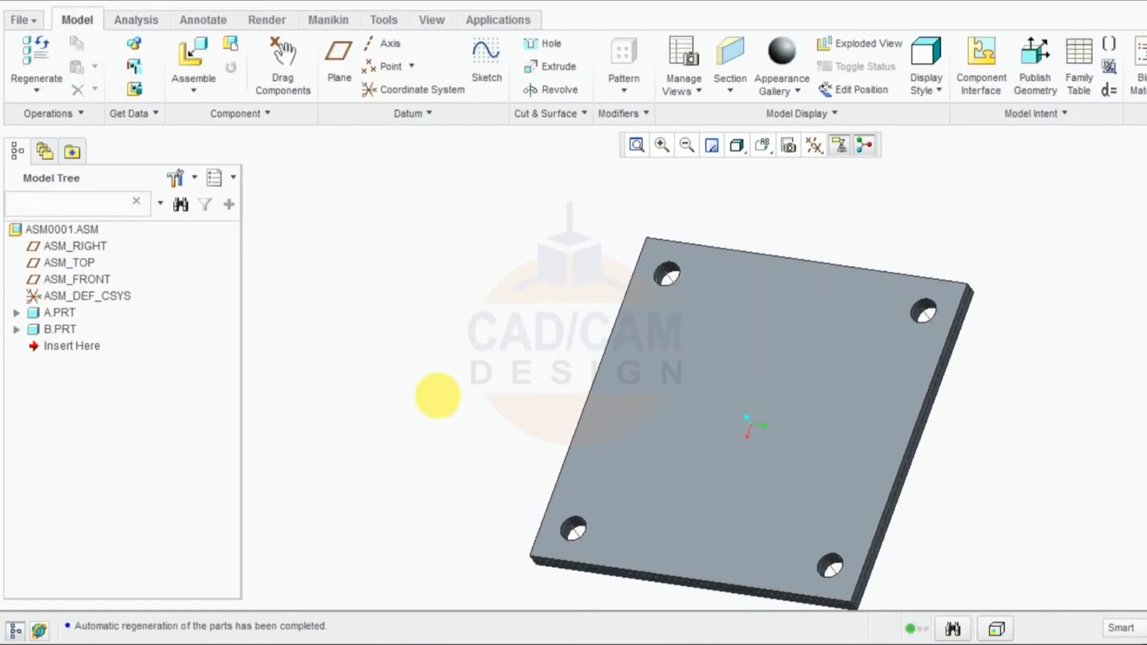
middle_click_drag(438, 396, 412, 400)
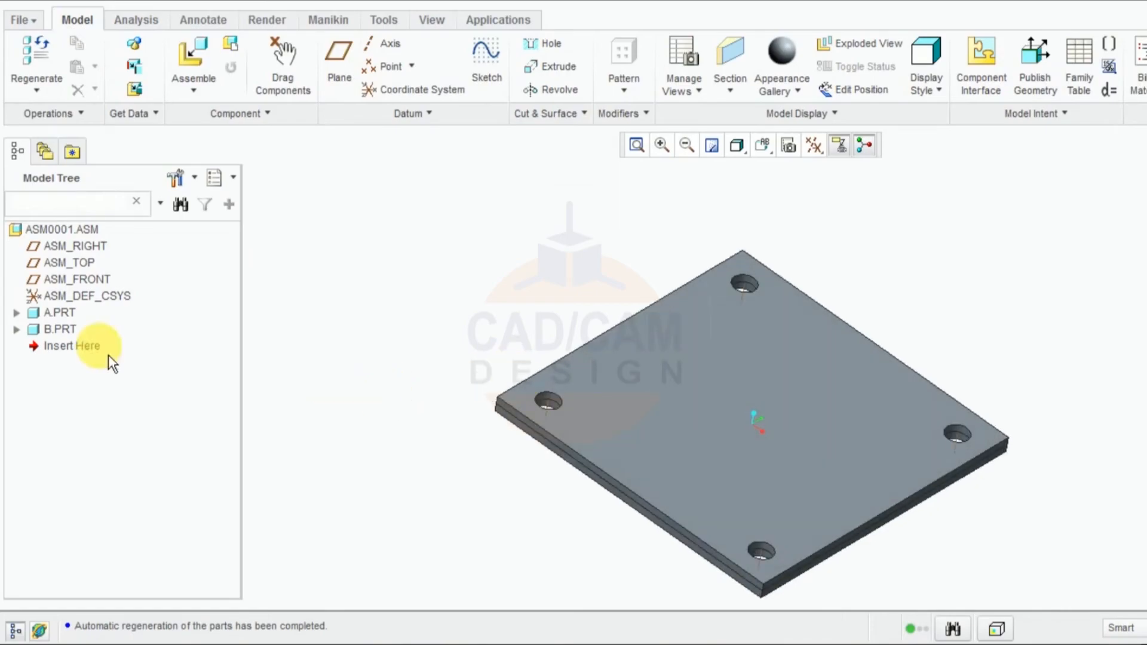
Redefine the placement of b.prt, delete the Coincident constraint between the plate faces, and move b.prt up off a.prt.
right_click(76, 335)
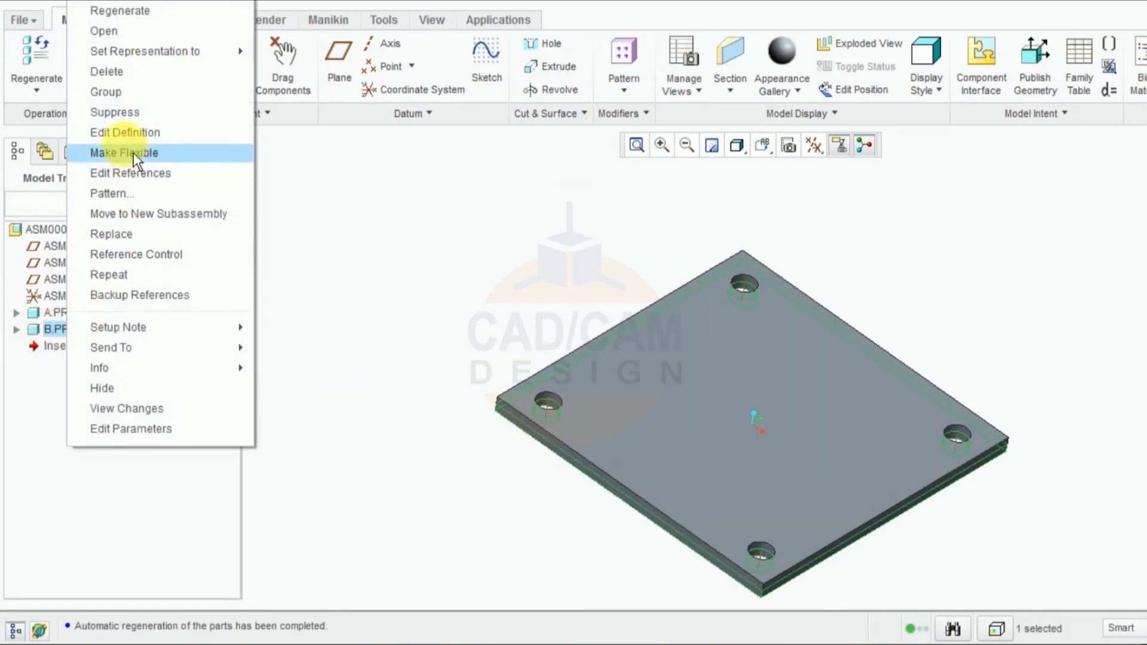
left_click(127, 133)
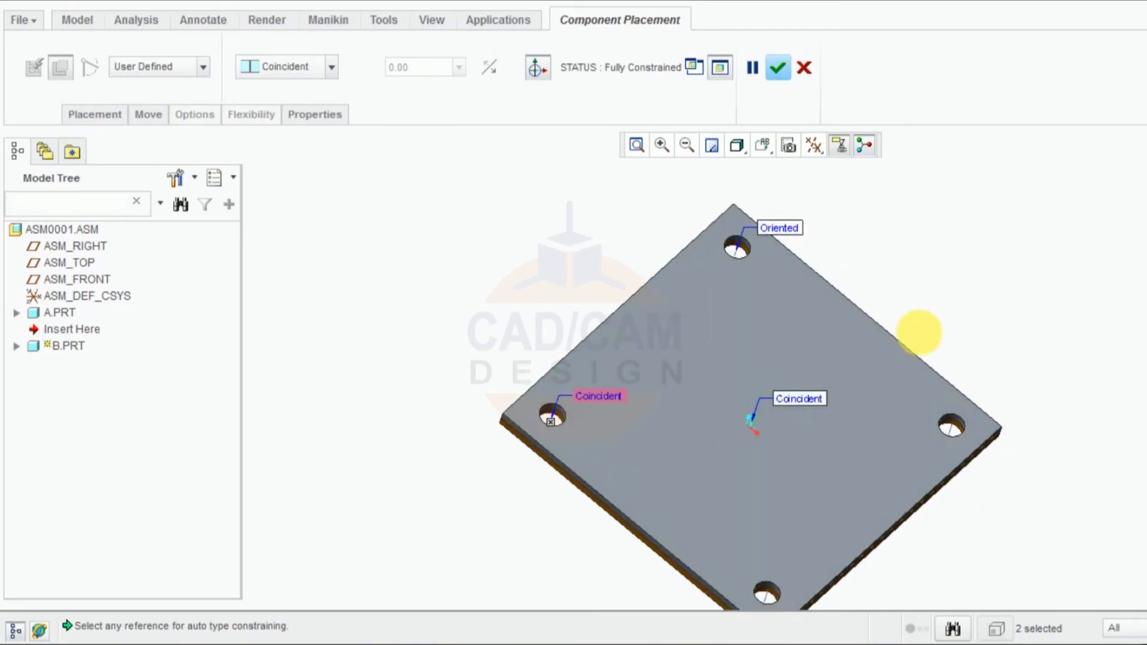
middle_click_drag(917, 333, 1034, 483)
scroll(969, 410, "up", 5)
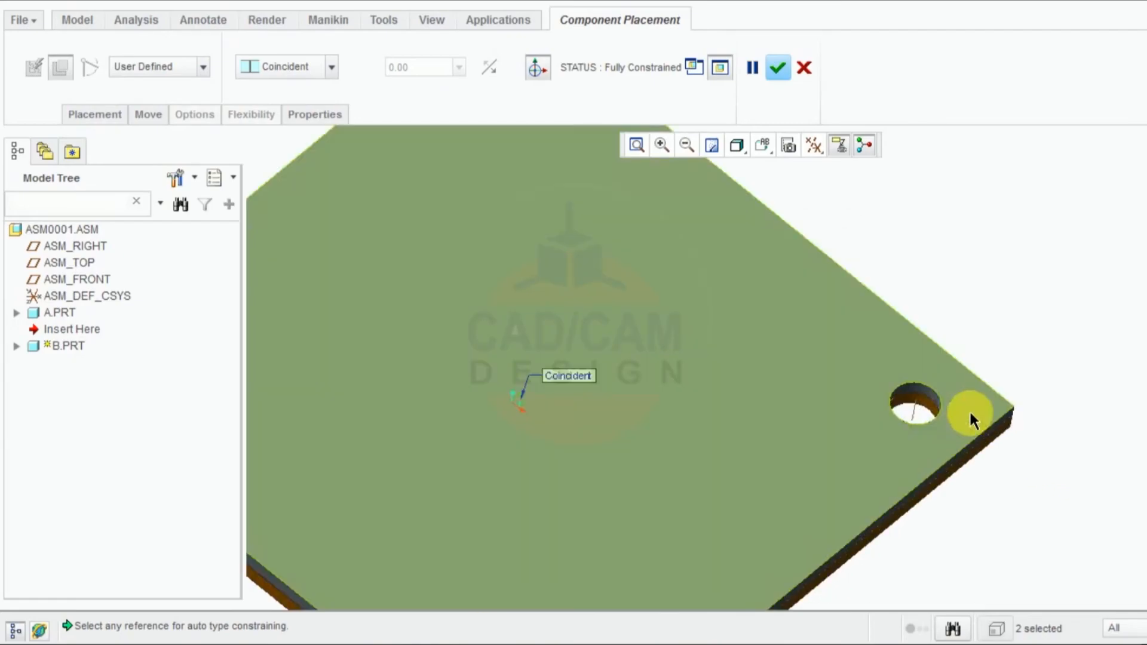
scroll(921, 412, "down", 5)
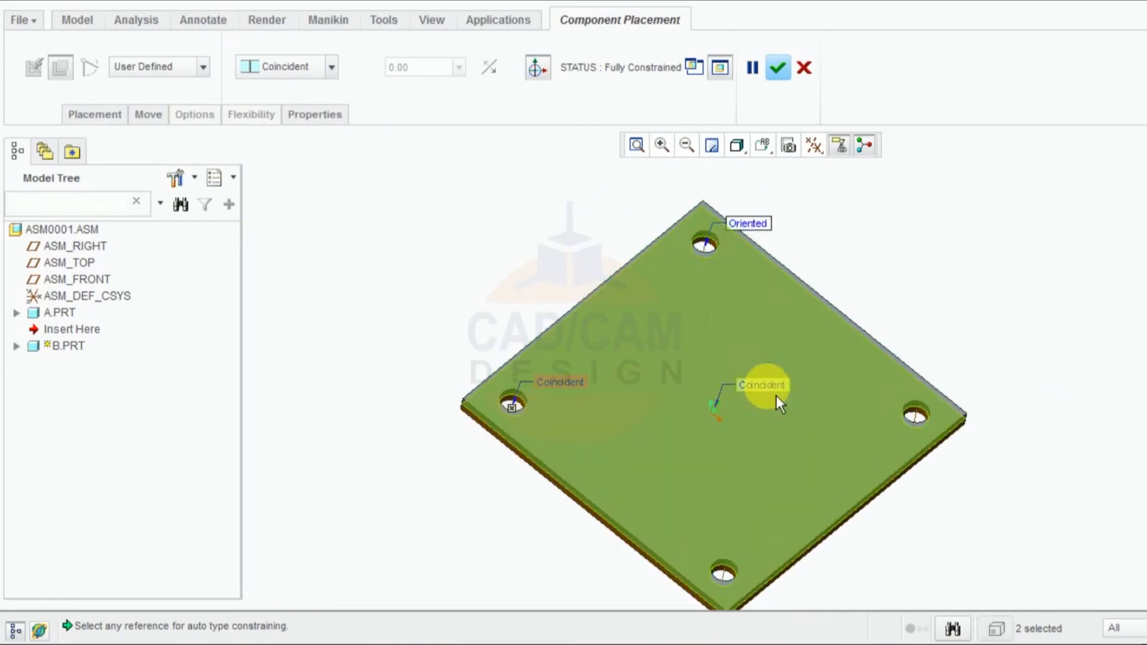
right_click(776, 395)
left_click(816, 441)
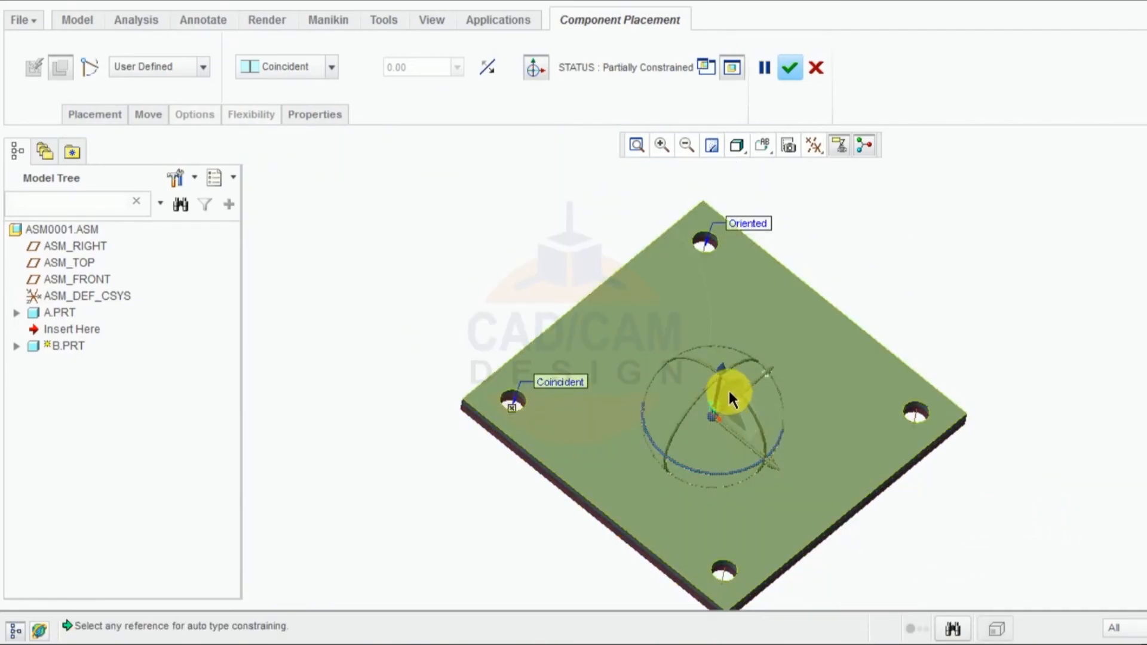
left_click_drag(722, 390, 756, 297)
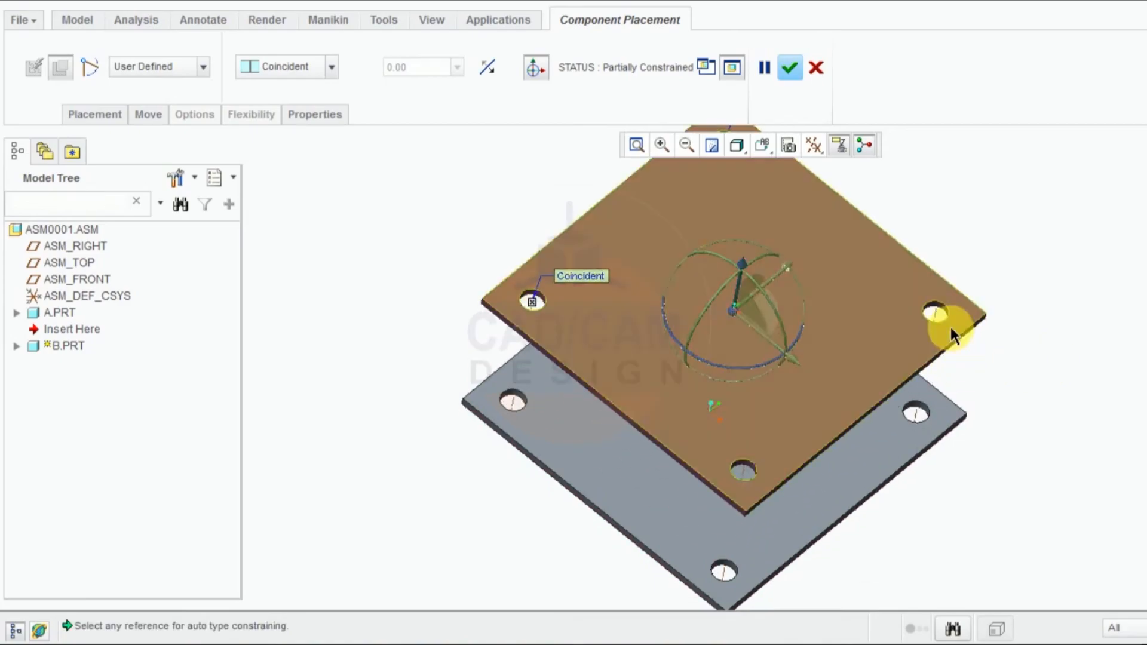
Constrain the two remaining corner holes of b.prt to the matching holes of a.prt.
left_click(935, 311)
left_click(915, 418)
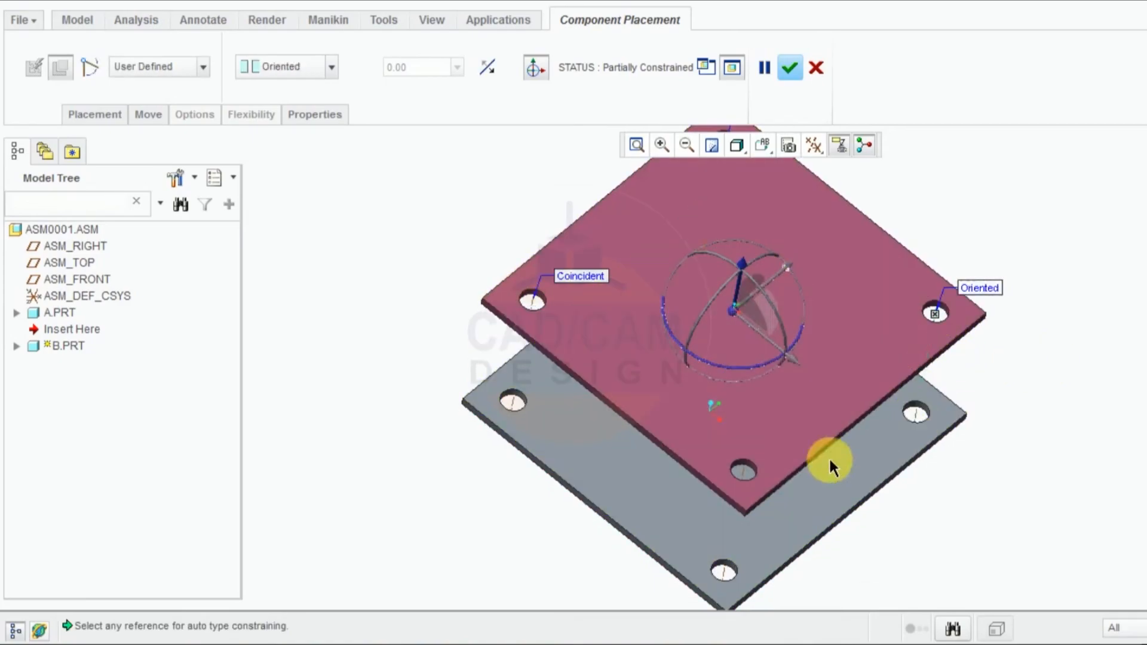
left_click(744, 470)
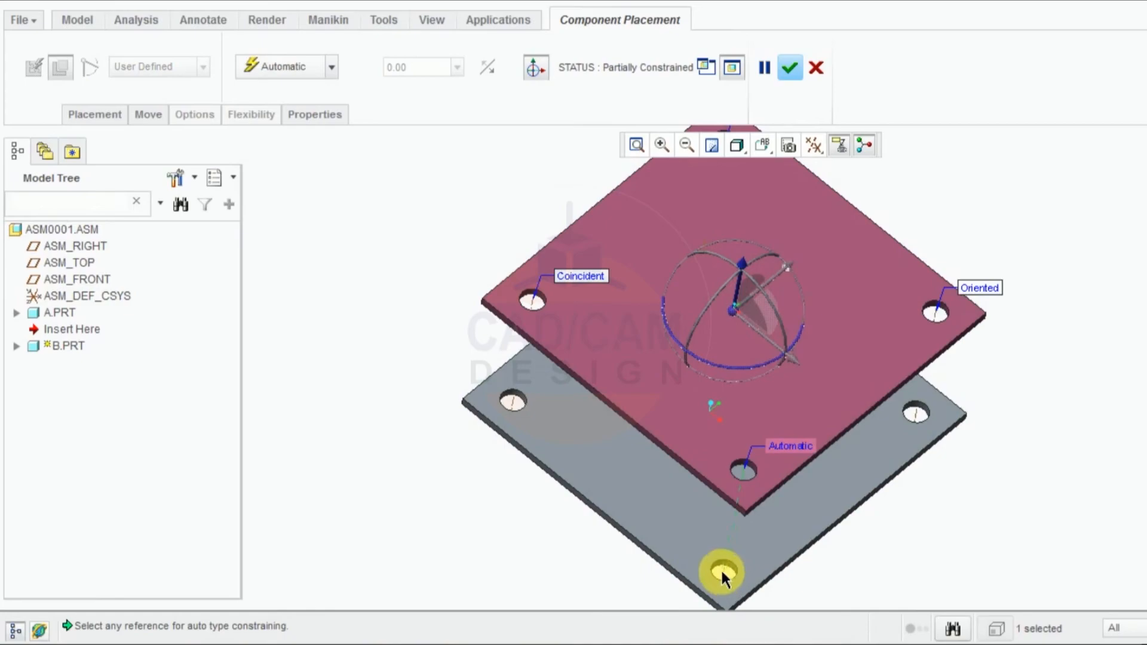
left_click(722, 570)
Make the underside of b.prt coincident with the upper face of a.prt and accept the placement.
middle_click_drag(790, 426, 808, 328)
left_click(865, 290)
middle_click_drag(1073, 389, 1045, 457)
left_click(860, 426)
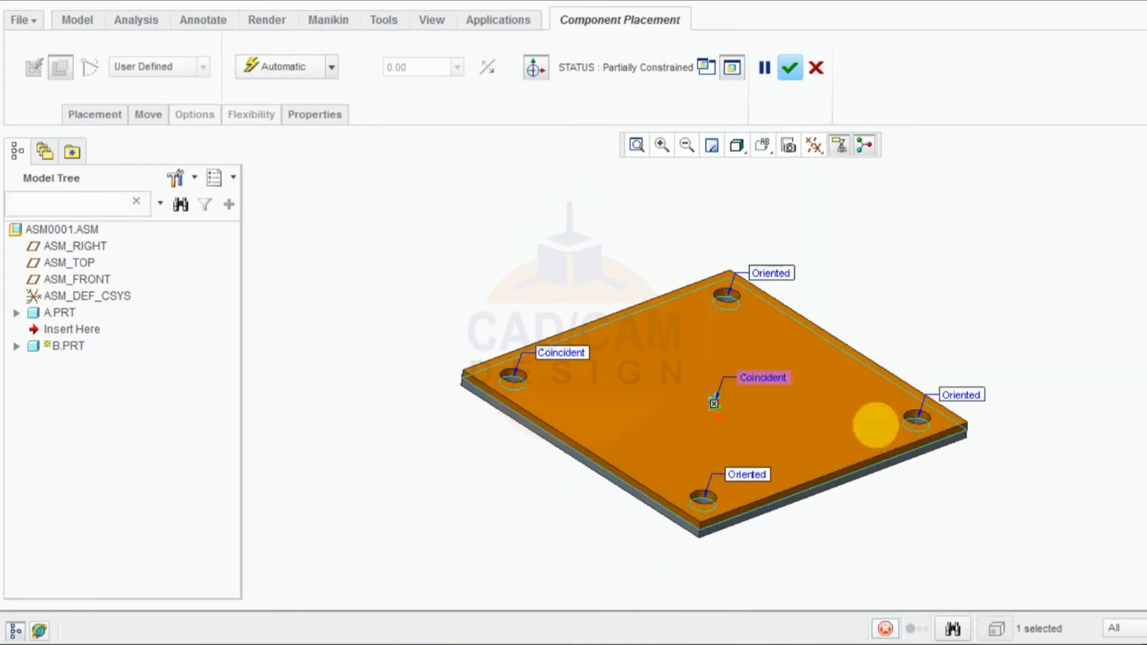
left_click(790, 67)
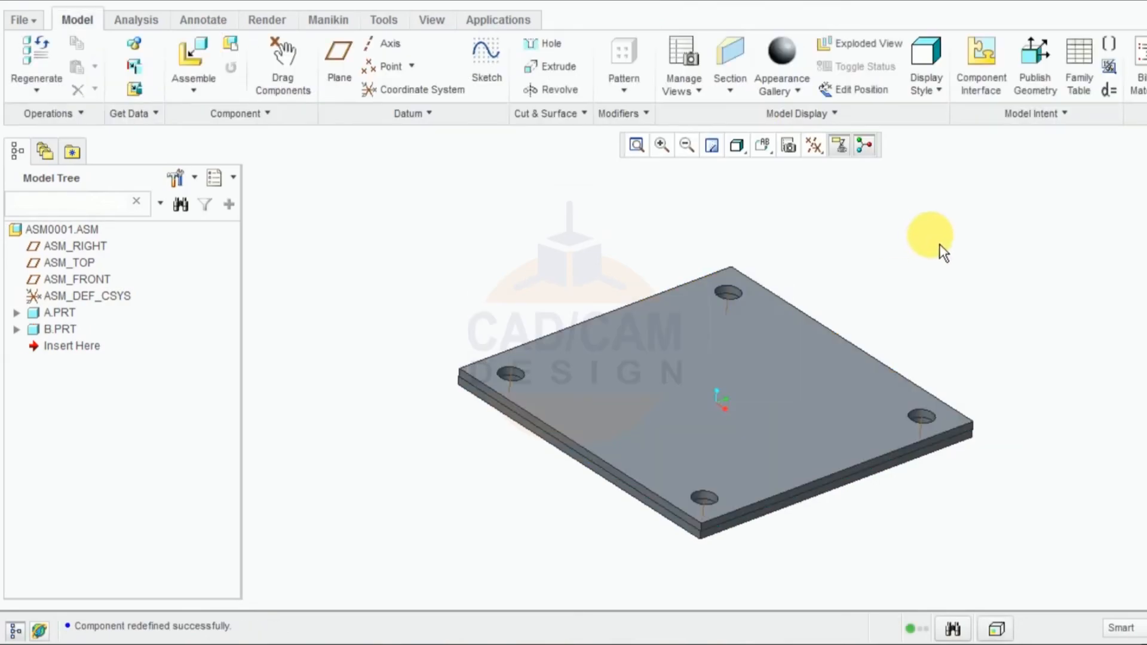
Examine the assembled plates from several angles, checking the hole alignment at the corners and the stacked edges.
middle_click_drag(973, 333, 958, 313)
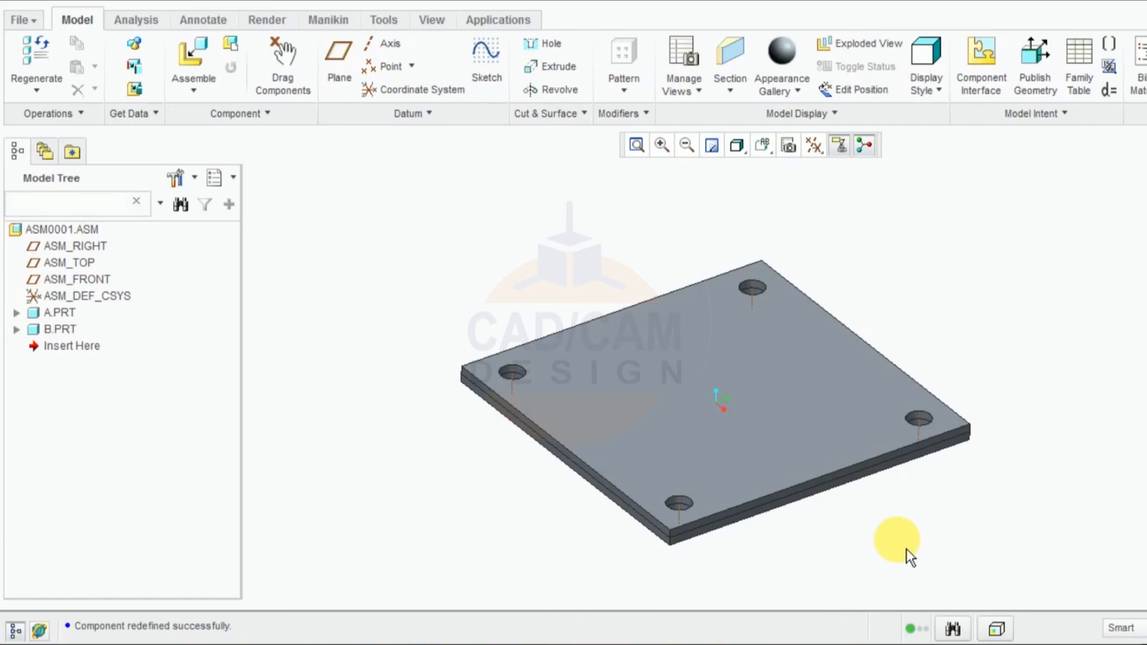
mouse_move(927, 510)
middle_mouse_down()
mouse_move(896, 514)
mouse_move(928, 485)
mouse_move(940, 519)
mouse_move(942, 504)
middle_mouse_up()
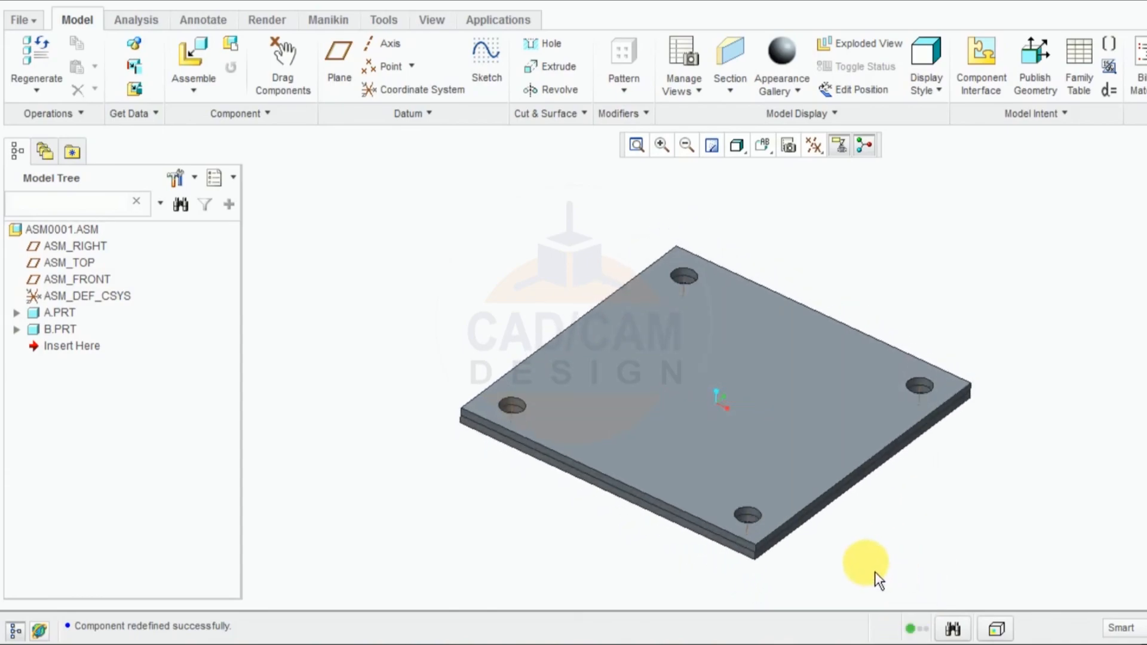
mouse_move(866, 564)
middle_mouse_down()
mouse_move(875, 528)
mouse_move(847, 520)
middle_mouse_up()
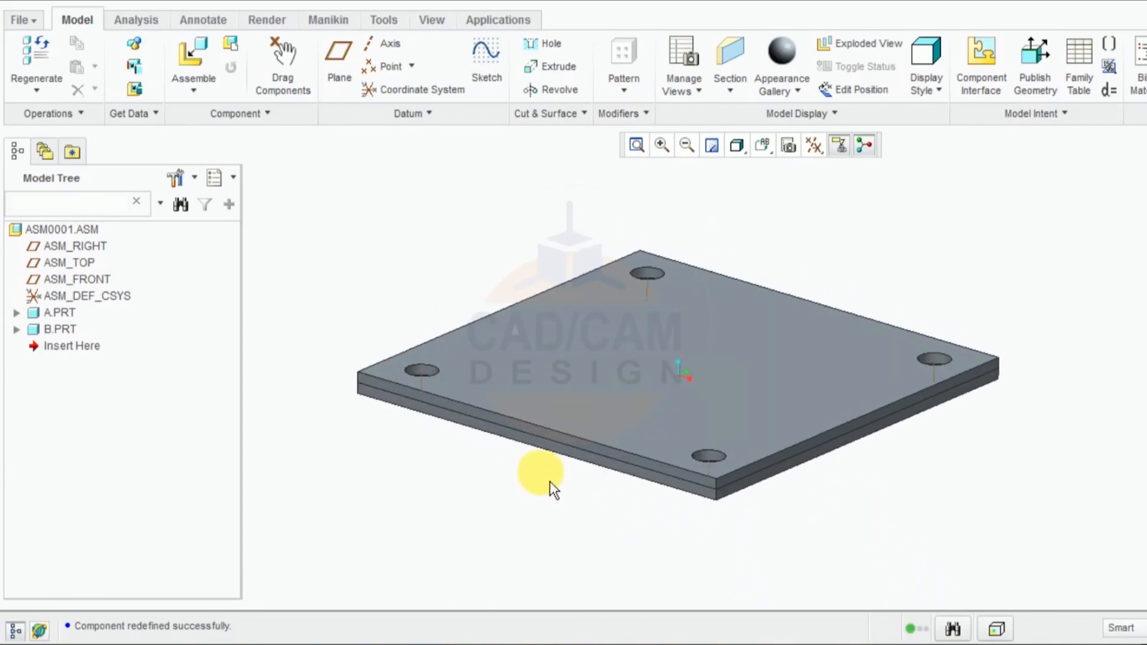
mouse_move(564, 519)
middle_mouse_down()
mouse_move(592, 513)
mouse_move(567, 519)
middle_mouse_up()
middle_click_drag(416, 268, 416, 278)
scroll(454, 339, "up", 2)
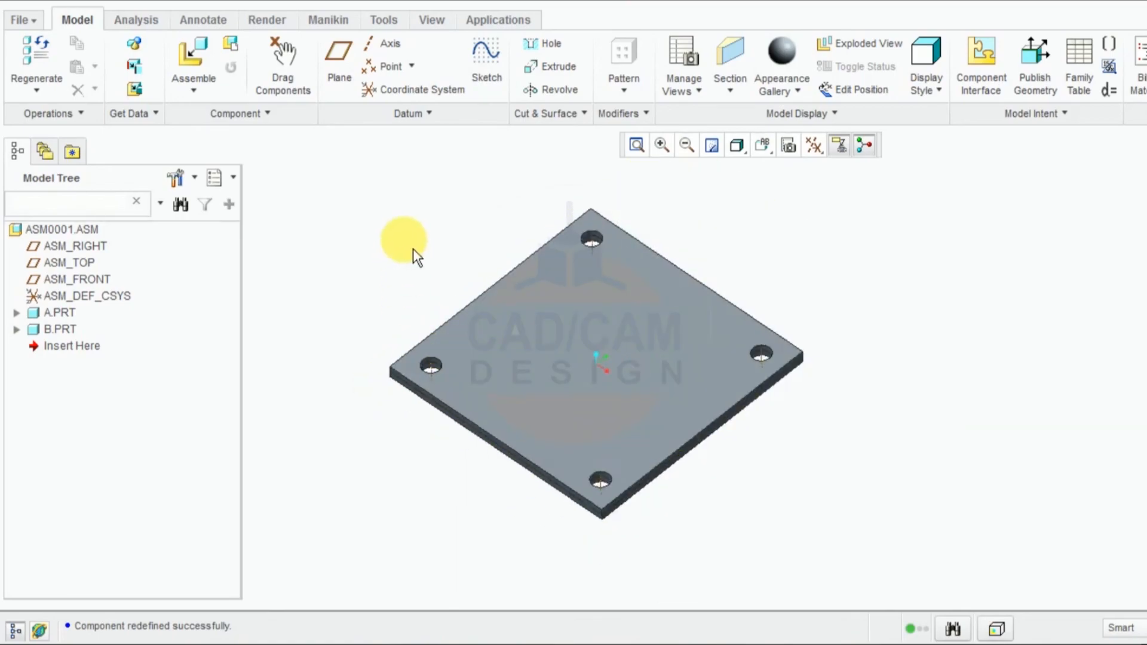
scroll(538, 204, "down", 3)
scroll(571, 244, "down", 1)
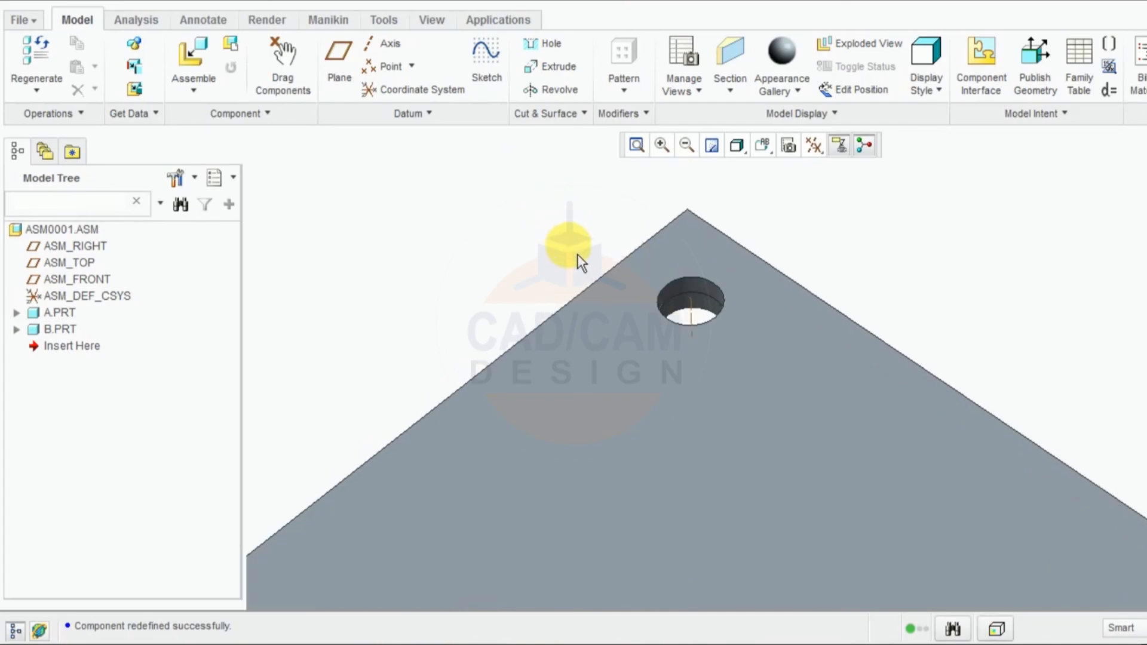
scroll(583, 264, "up", 4)
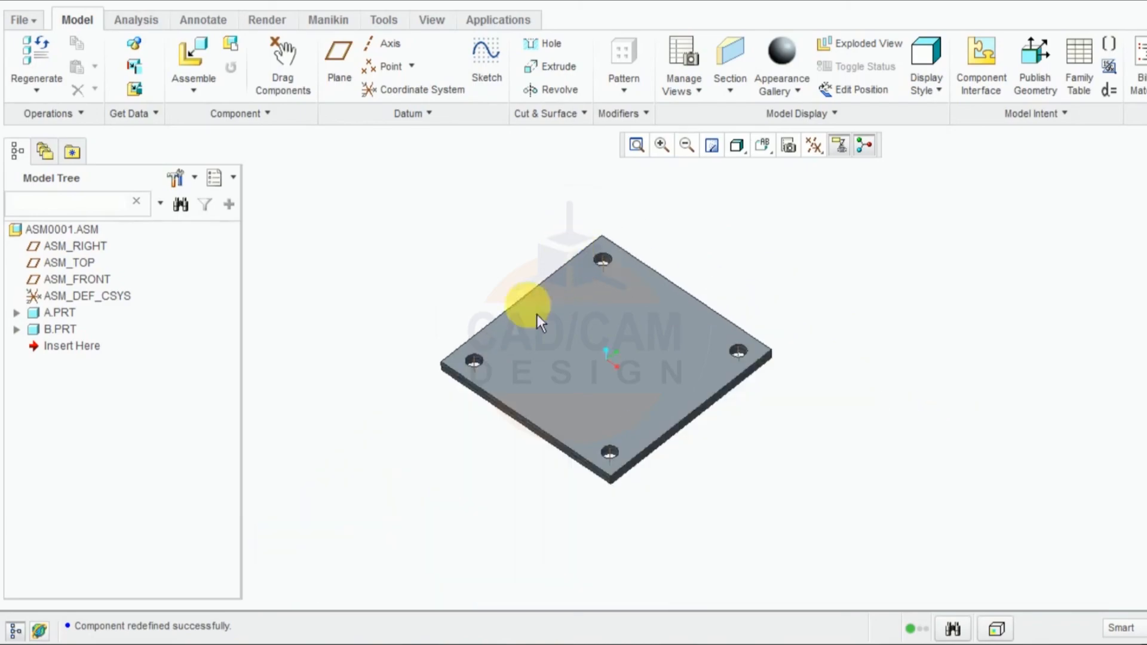
middle_click_drag(528, 304, 486, 331)
scroll(463, 339, "down", 2)
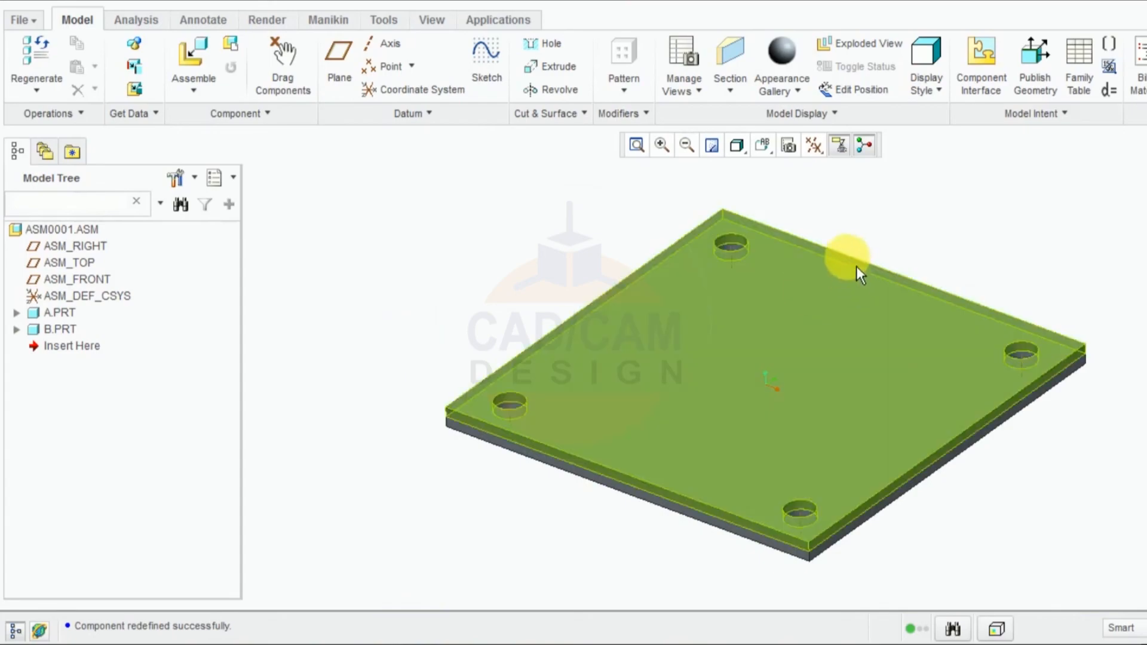
middle_click_drag(897, 264, 895, 258)
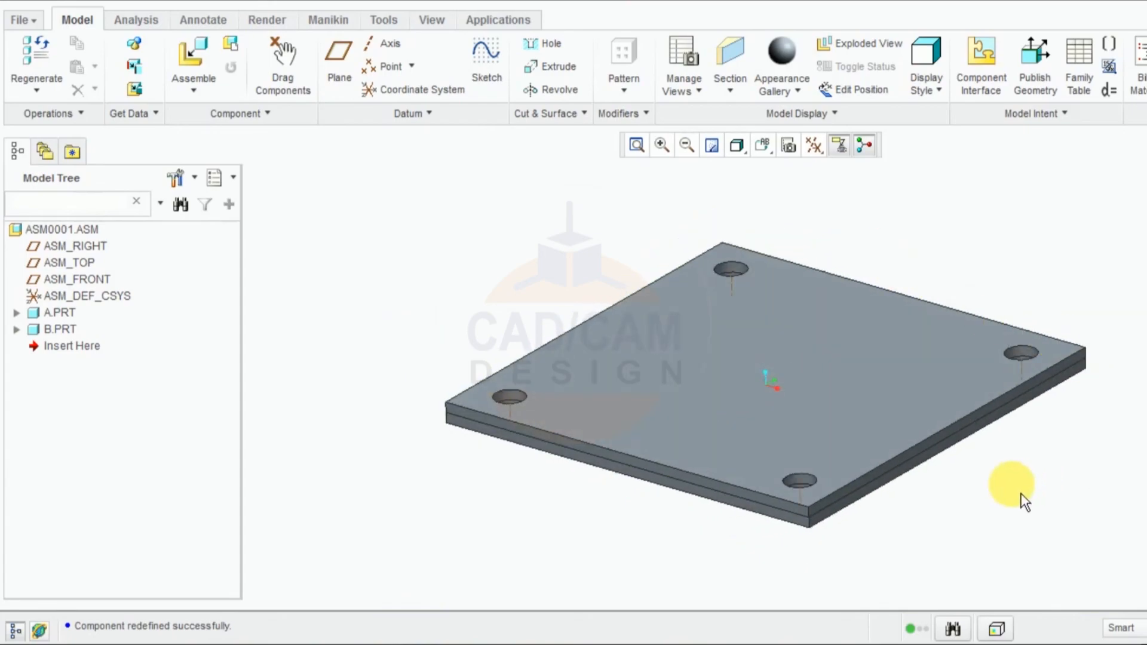